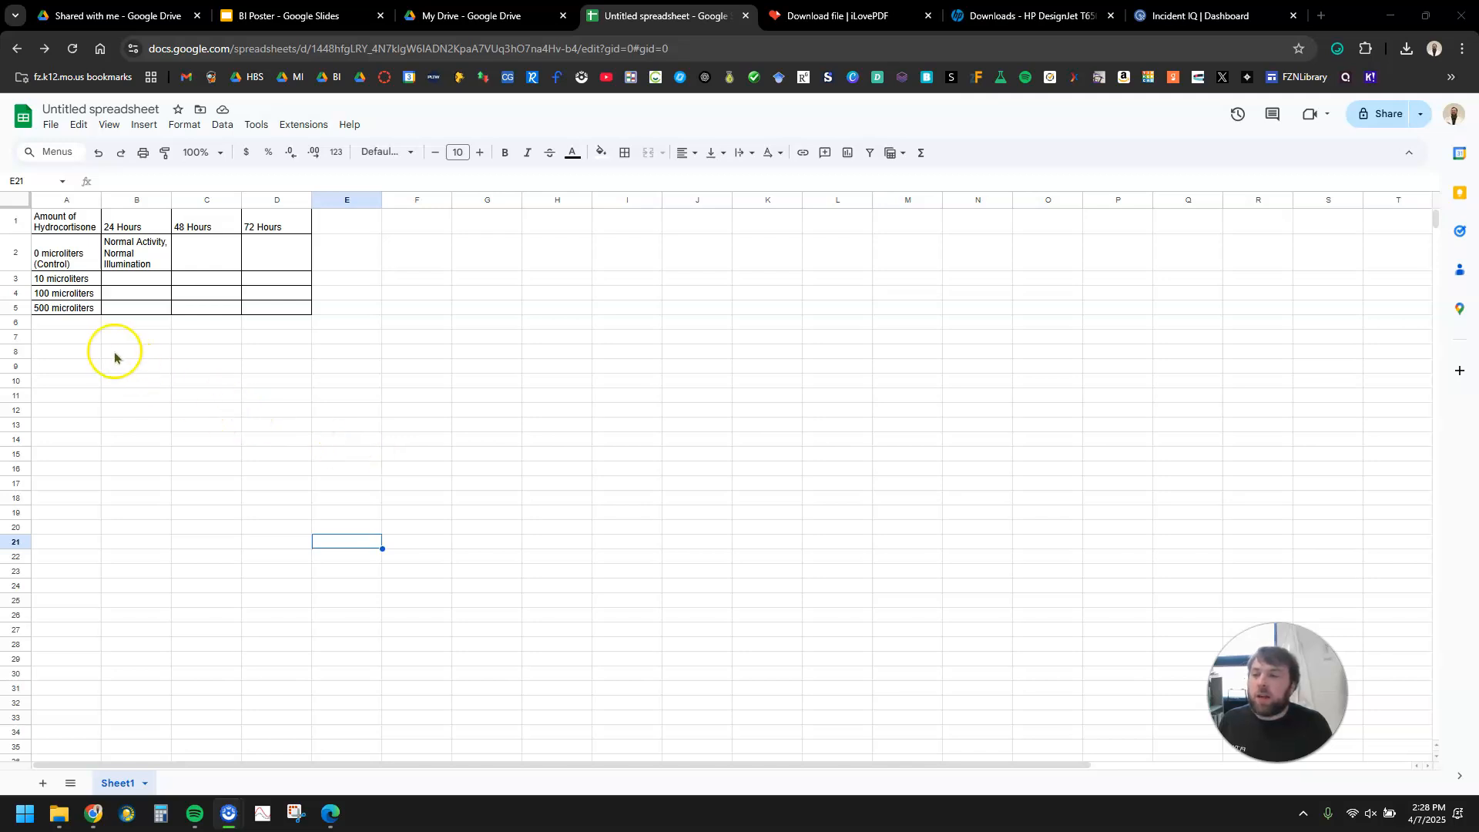
Edit cell B2 to read "Normal Activity, Normal Illumination" without a line break and set its text wrapping to Wrap
{"action": "left_click", "coordinate": [154, 261]}
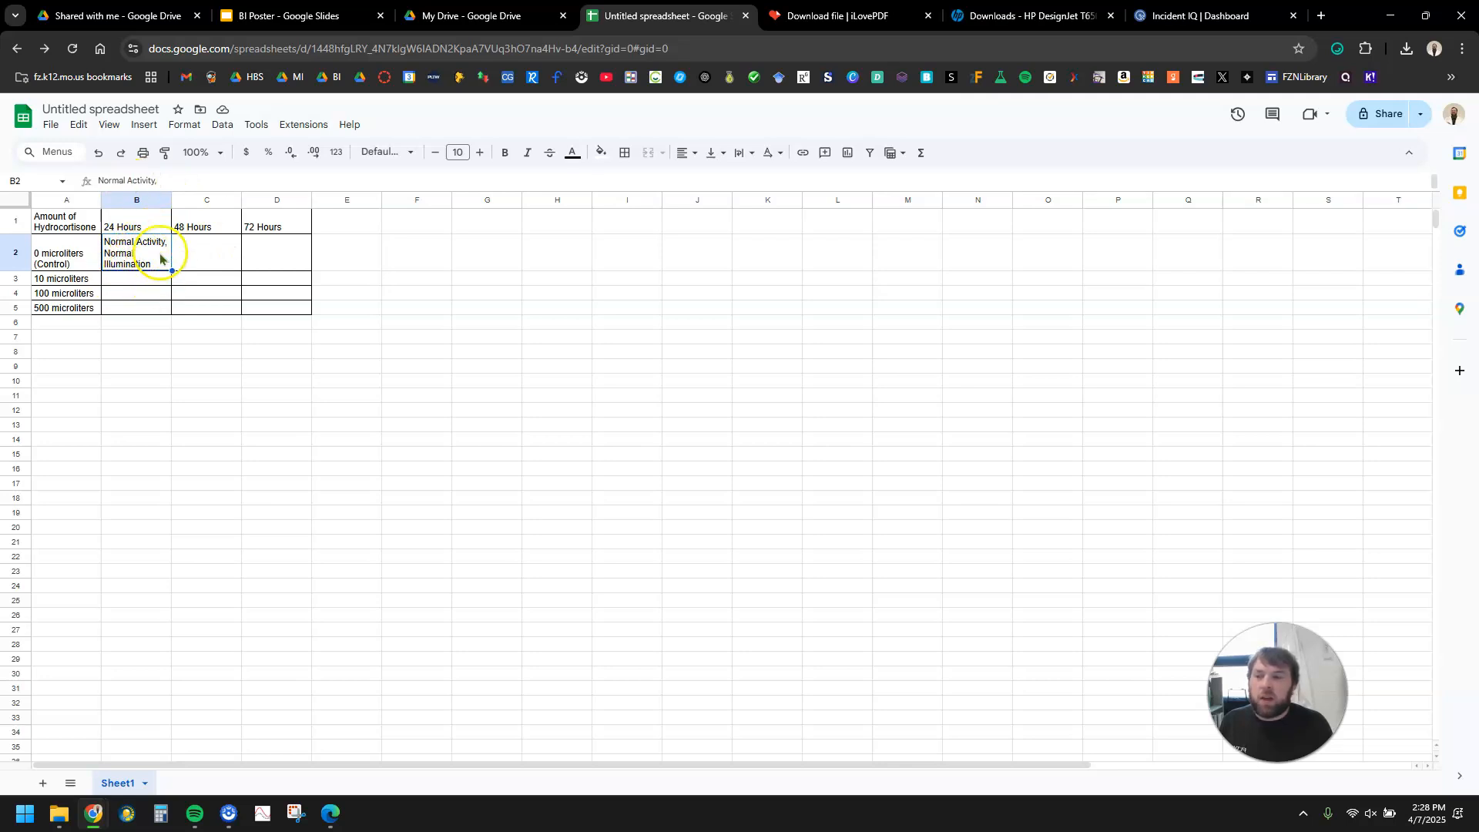
{"action": "left_click", "coordinate": [159, 179]}
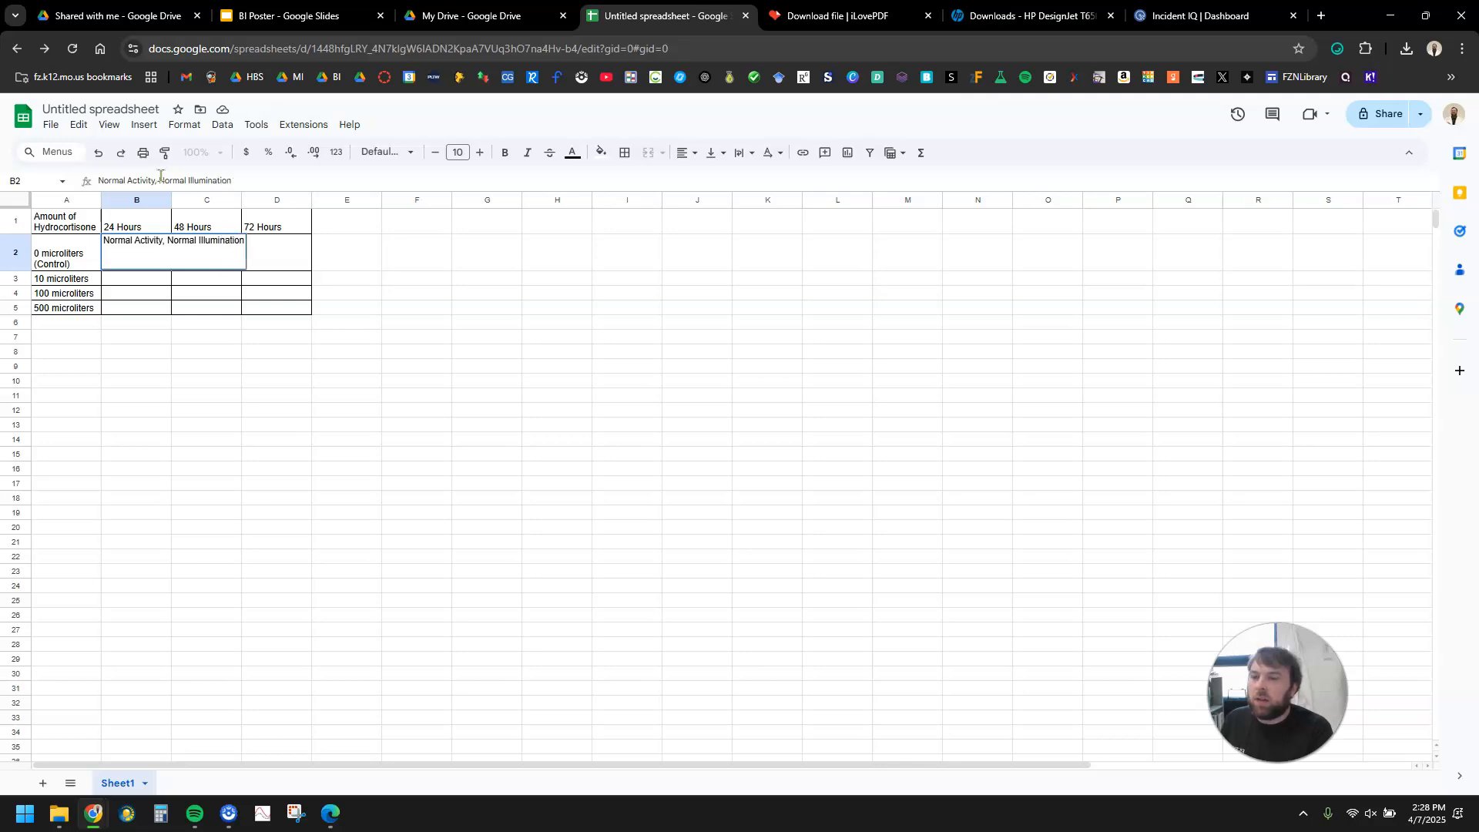
{"action": "key", "text": "Return"}
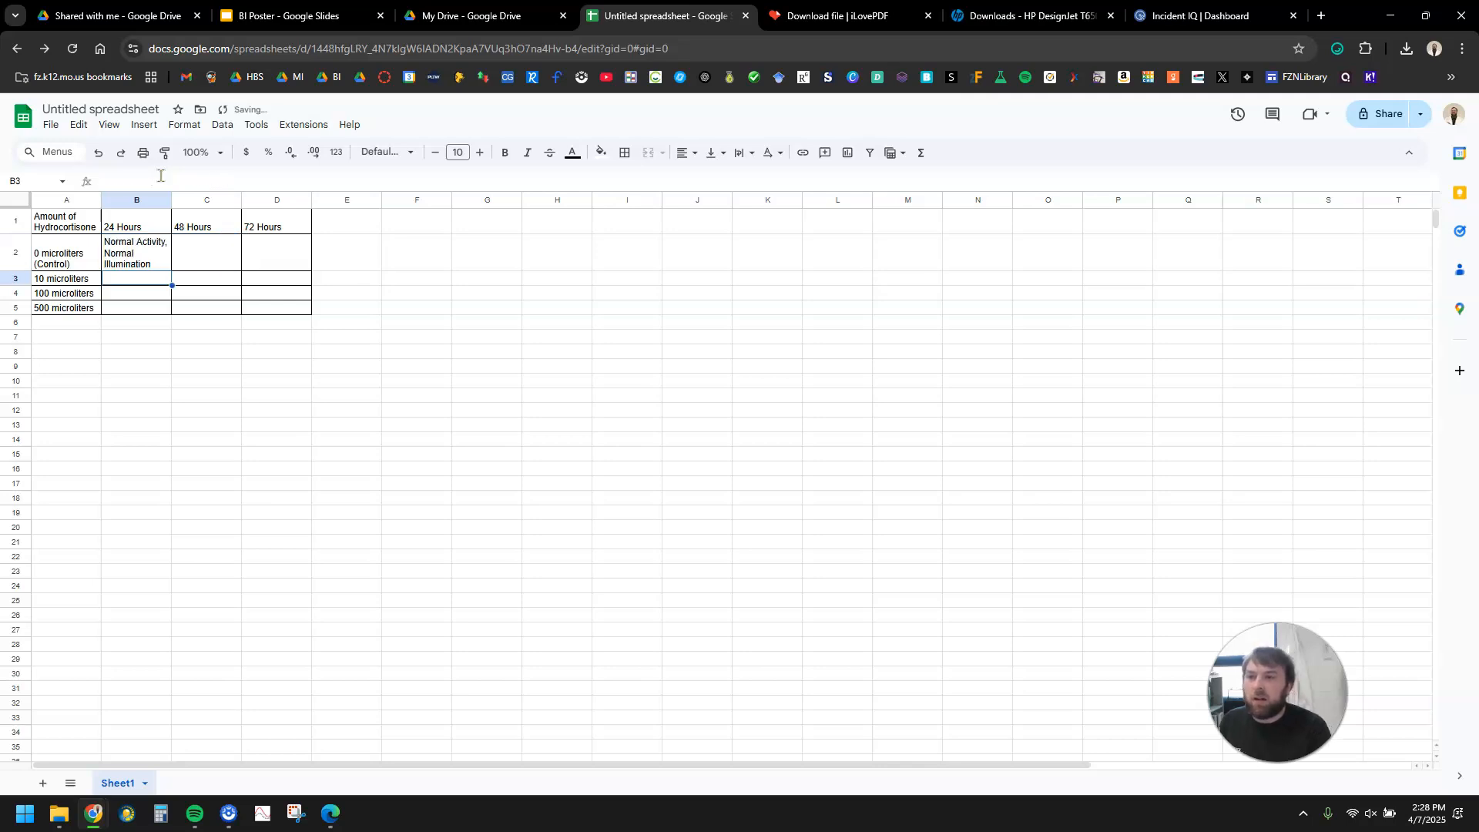
{"action": "left_click", "coordinate": [144, 253]}
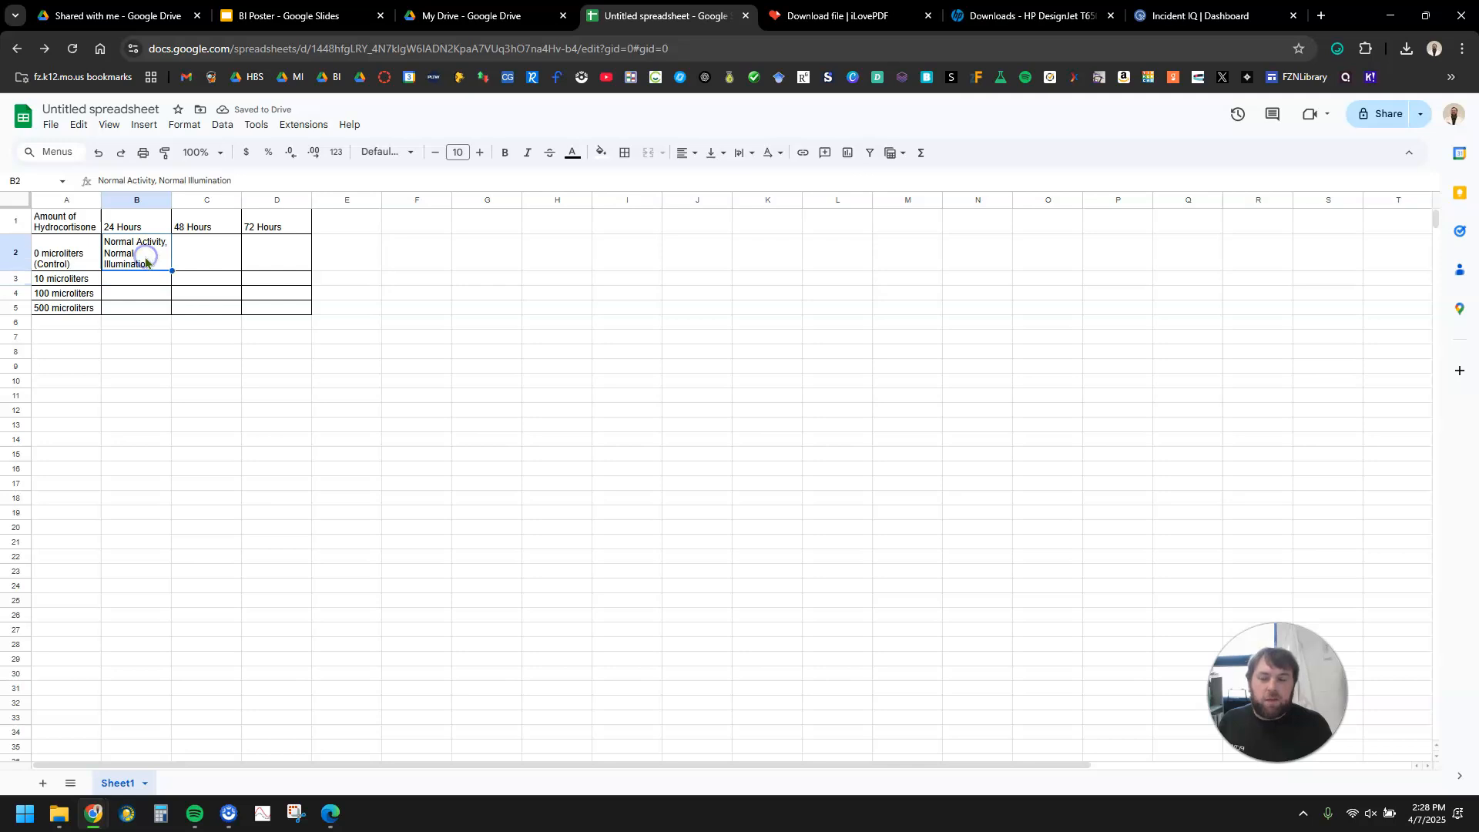
{"action": "left_click", "coordinate": [753, 159]}
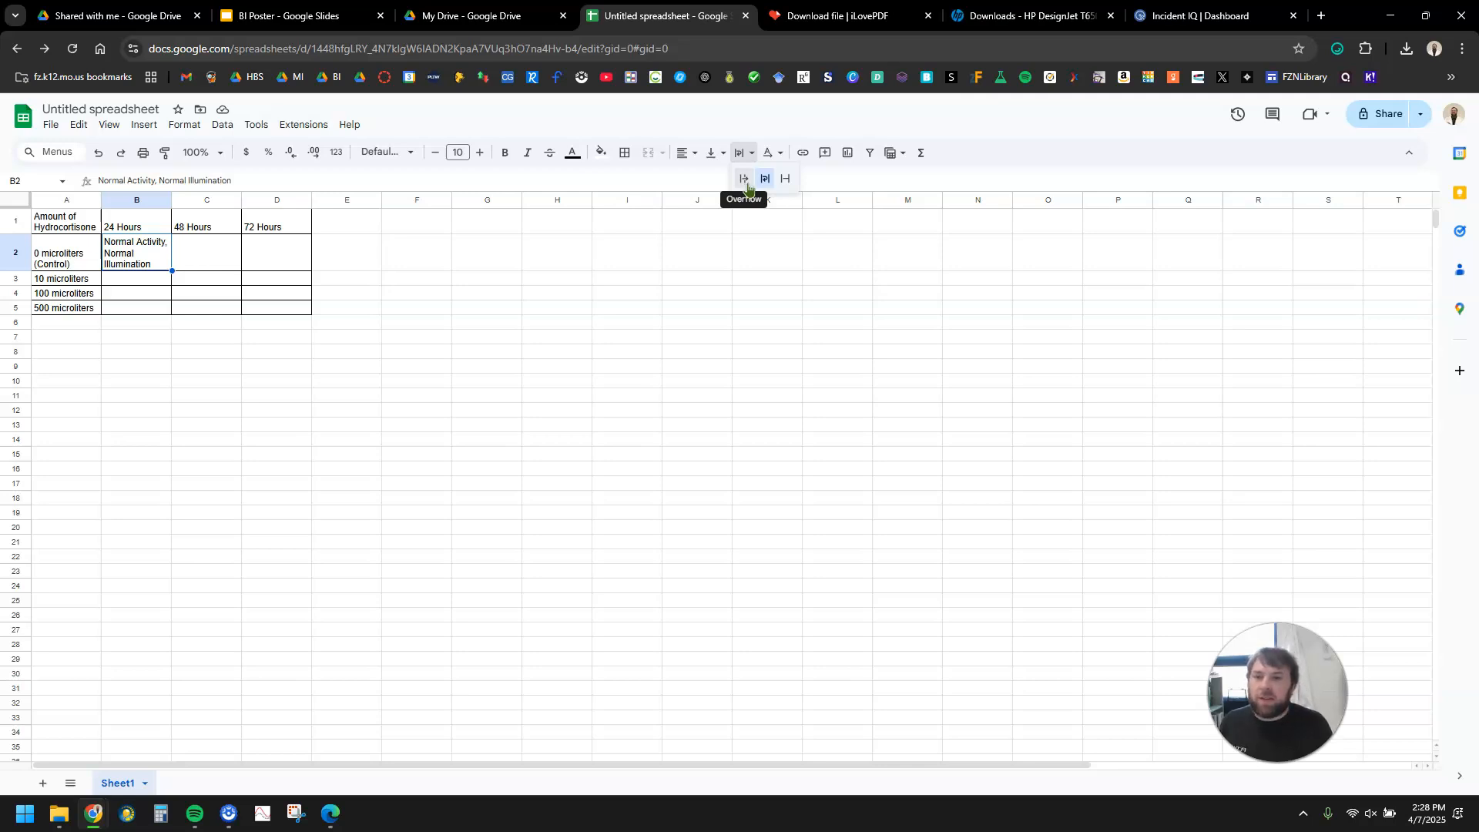
{"action": "left_click", "coordinate": [773, 182]}
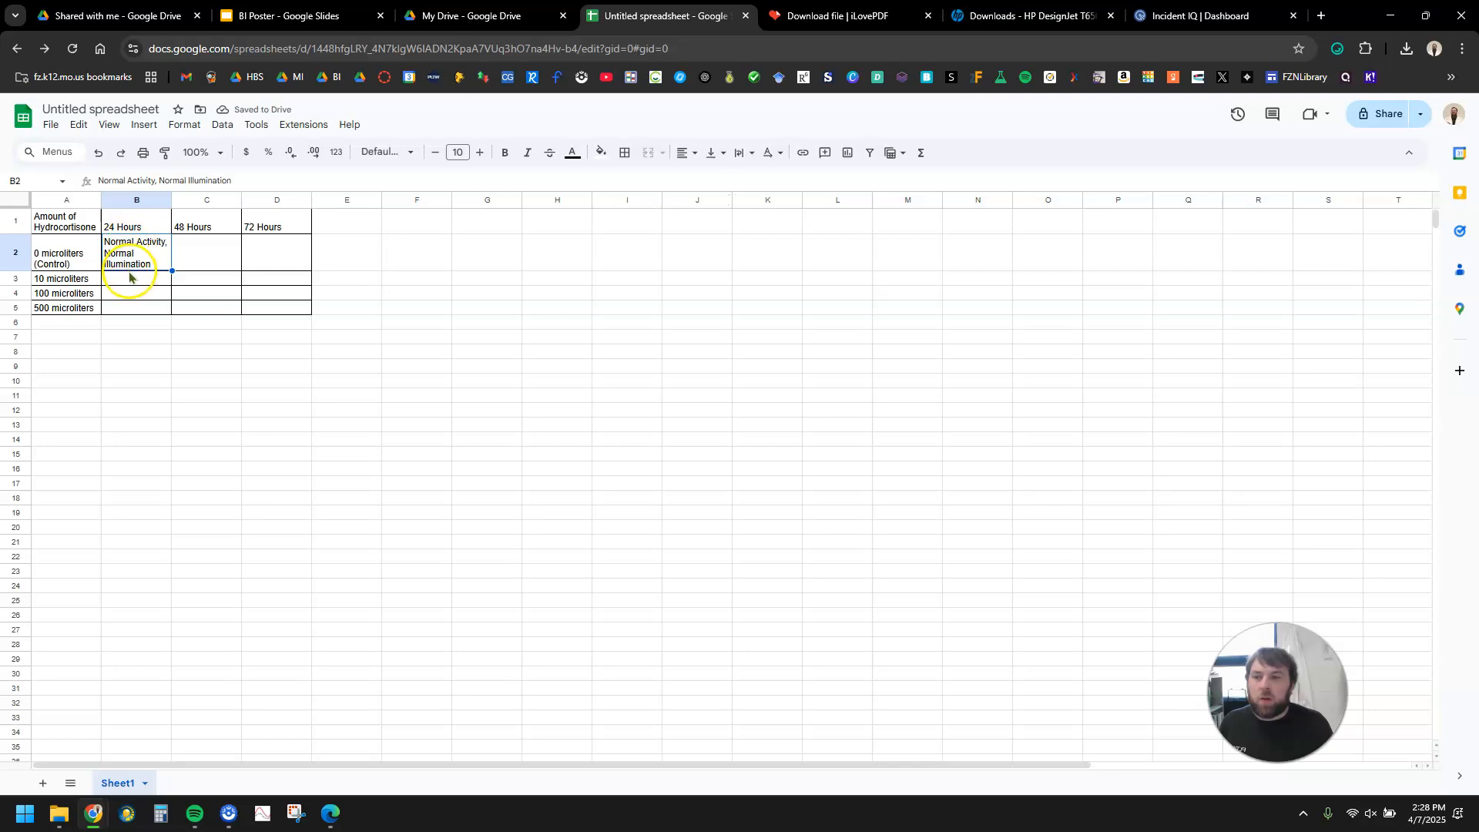
Try text wrapping in cell B3 with a long string of filler text, and clear the cell
{"action": "left_click", "coordinate": [131, 282]}
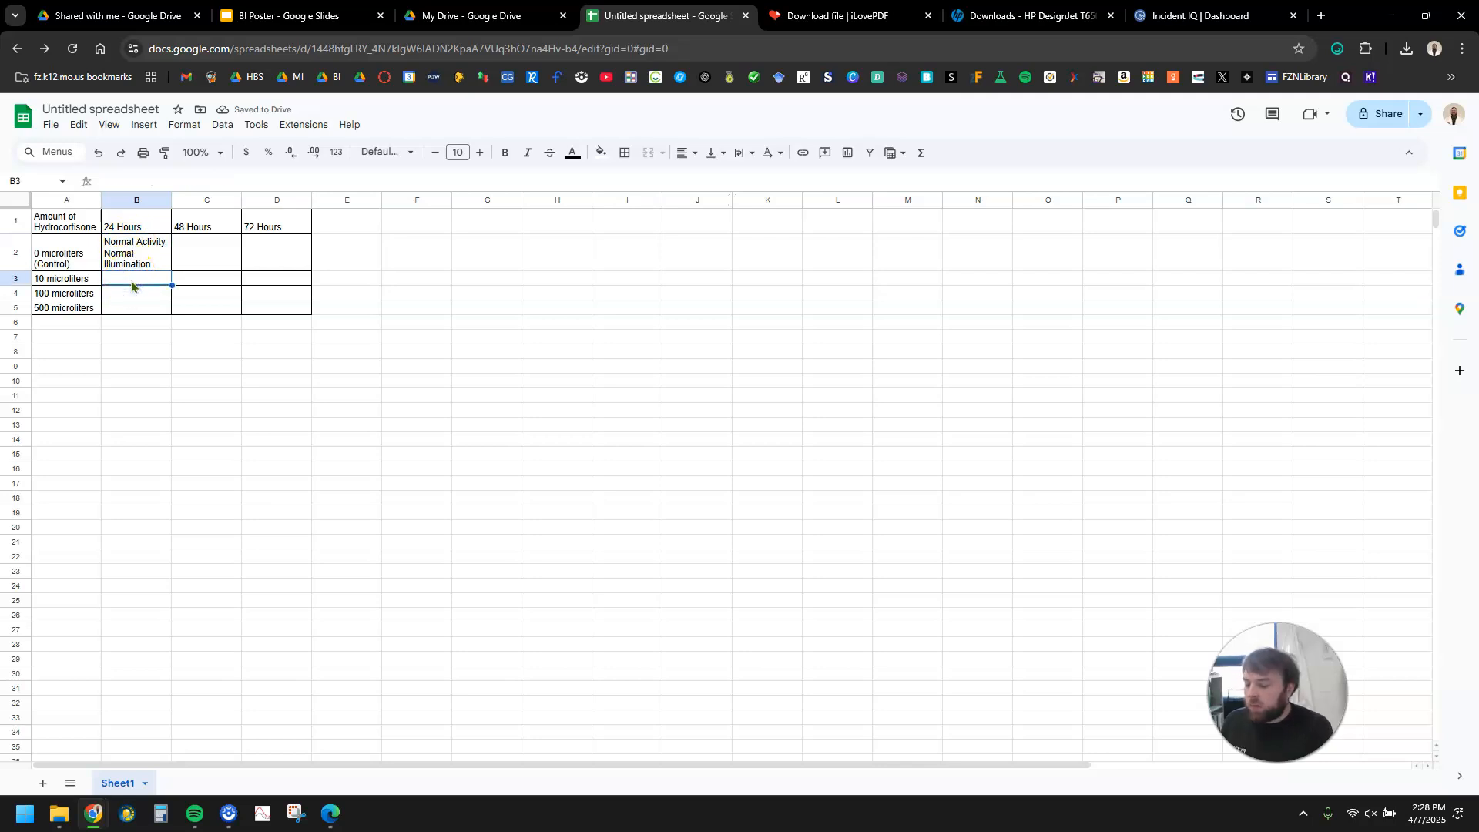
{"action": "type", "text": "sadalkjk;ajfjf;lkjsdafkl;dsajfkl;ds"}
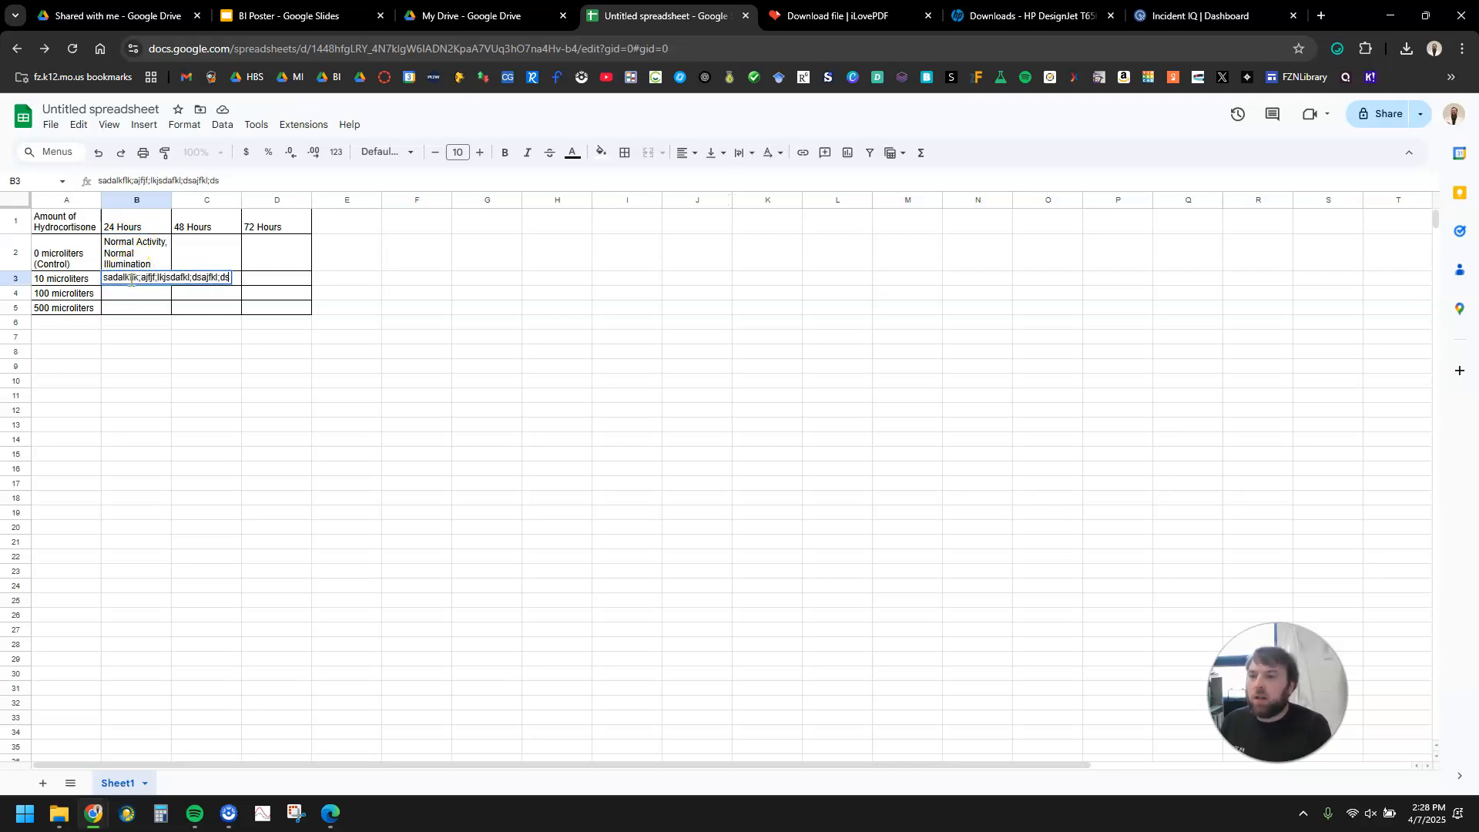
{"action": "key", "text": "Return"}
{"action": "left_click", "coordinate": [132, 284]}
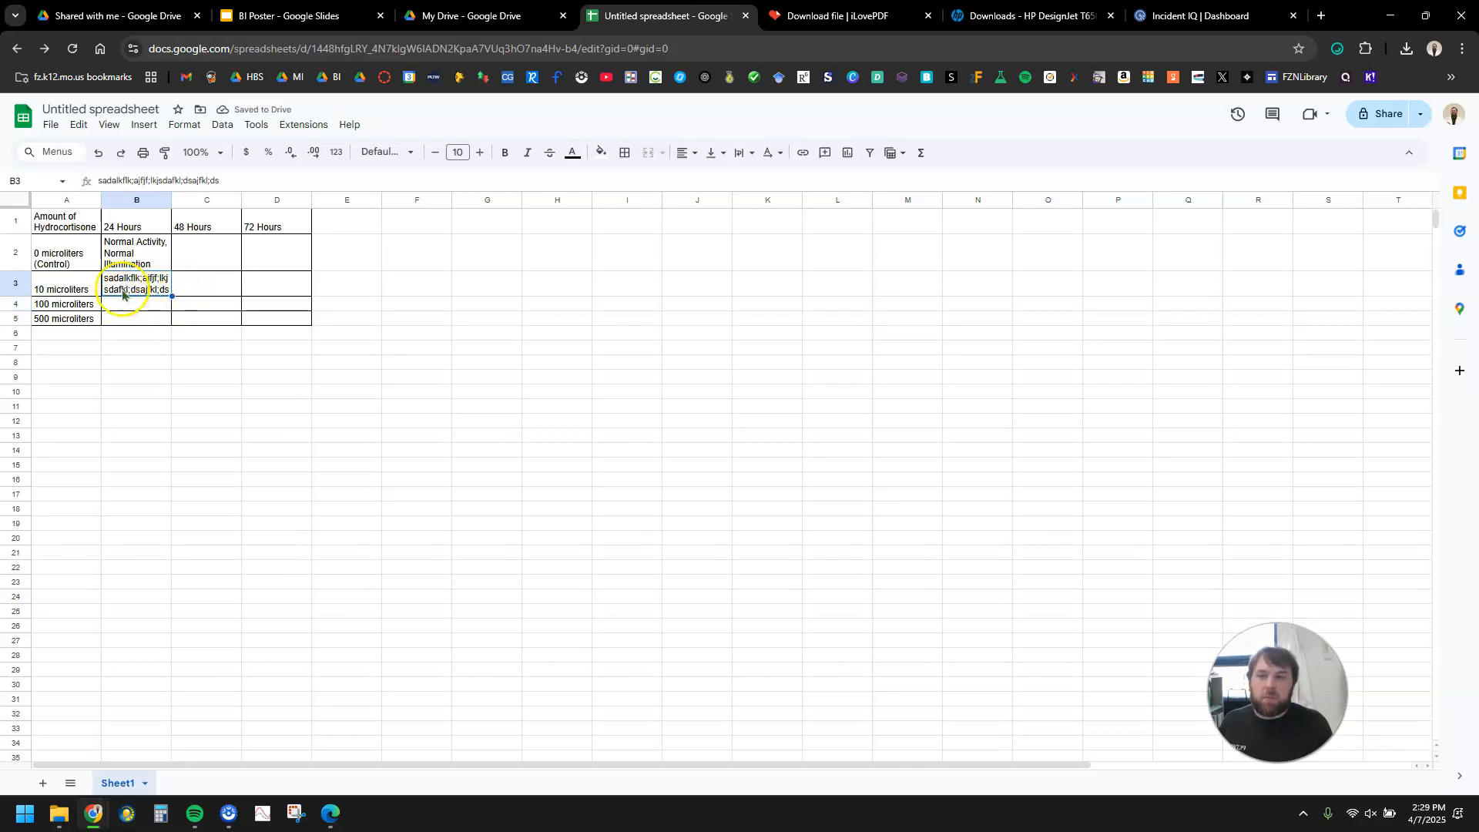
{"action": "key", "text": "Delete"}
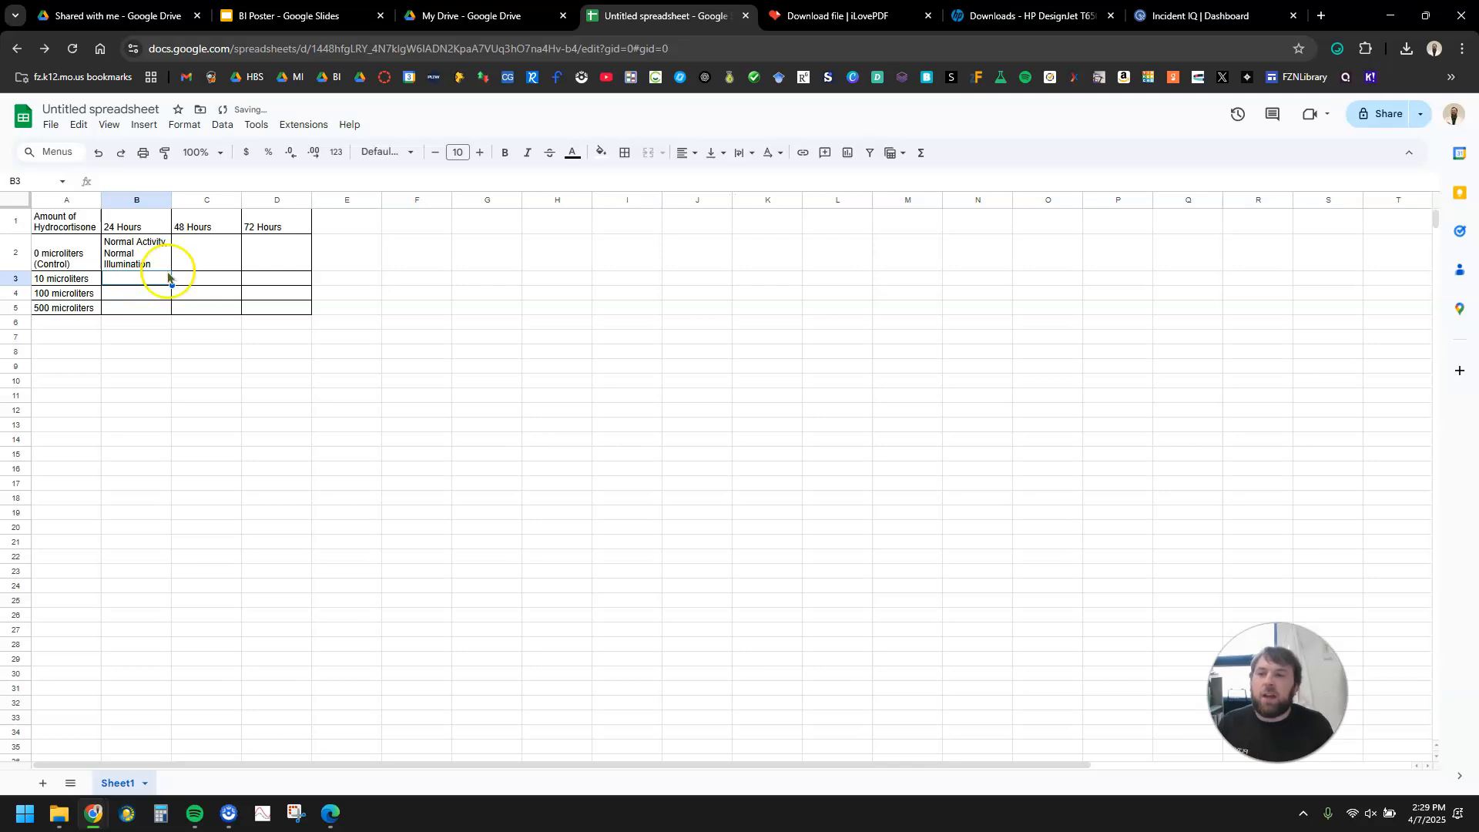
{"action": "left_click", "coordinate": [357, 439]}
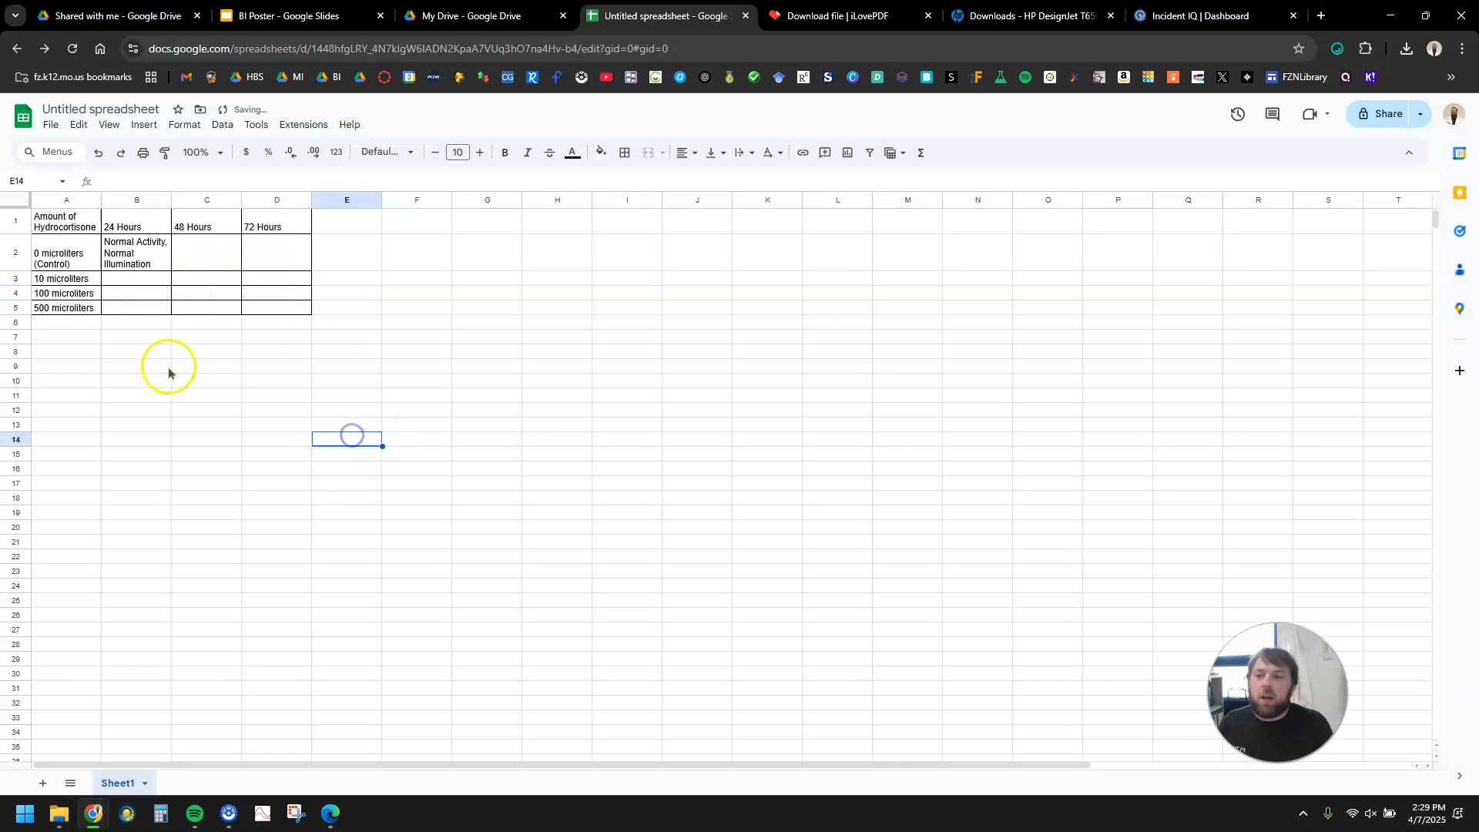
Try right horizontal alignment on the text in cell B2
{"action": "left_click", "coordinate": [146, 266]}
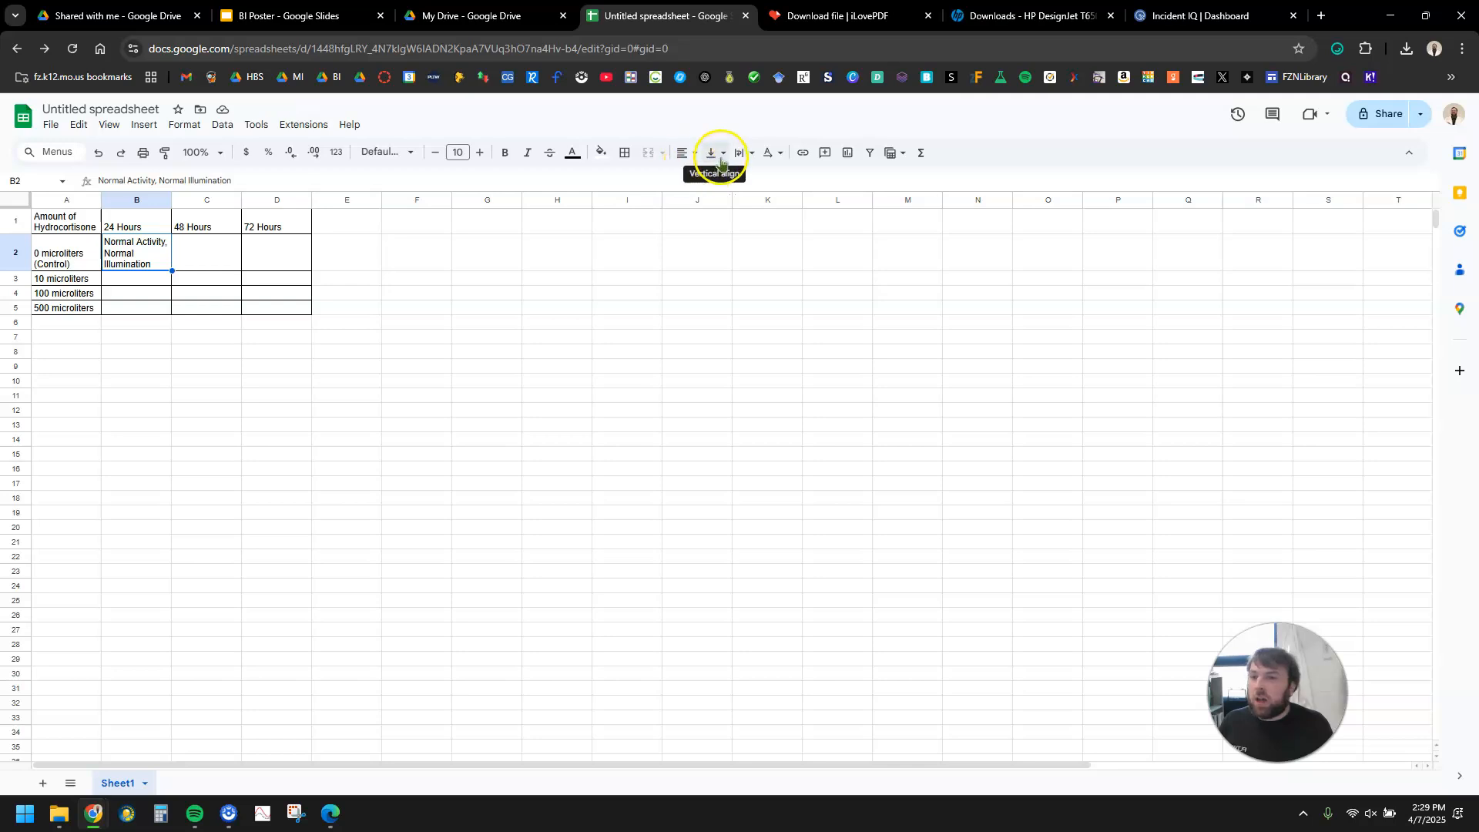
{"action": "left_click", "coordinate": [687, 155]}
{"action": "left_click", "coordinate": [690, 182]}
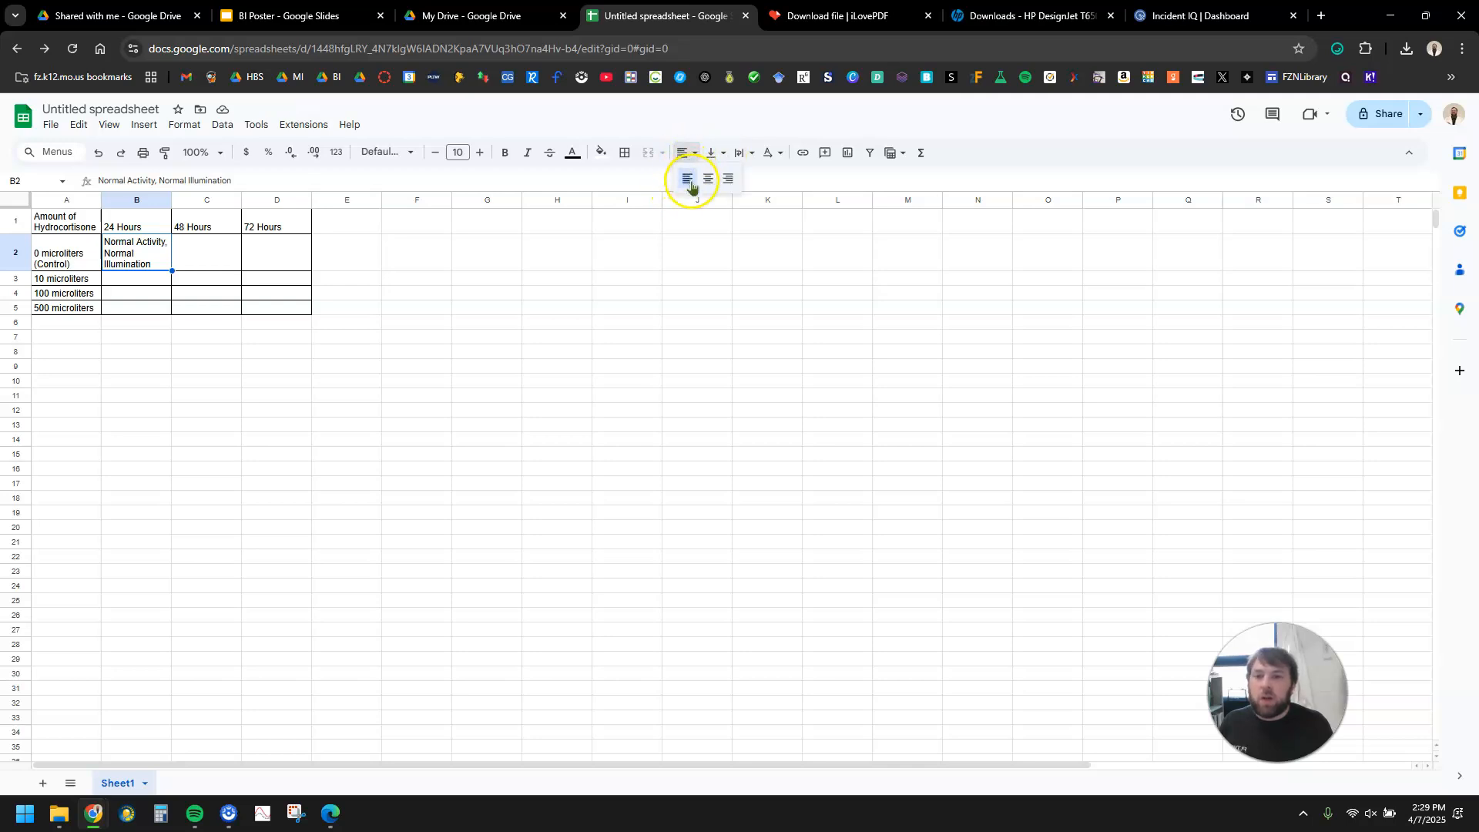
{"action": "left_click", "coordinate": [731, 181]}
{"action": "left_click", "coordinate": [644, 363]}
Center the text in cell B2 horizontally
{"action": "left_click", "coordinate": [126, 252]}
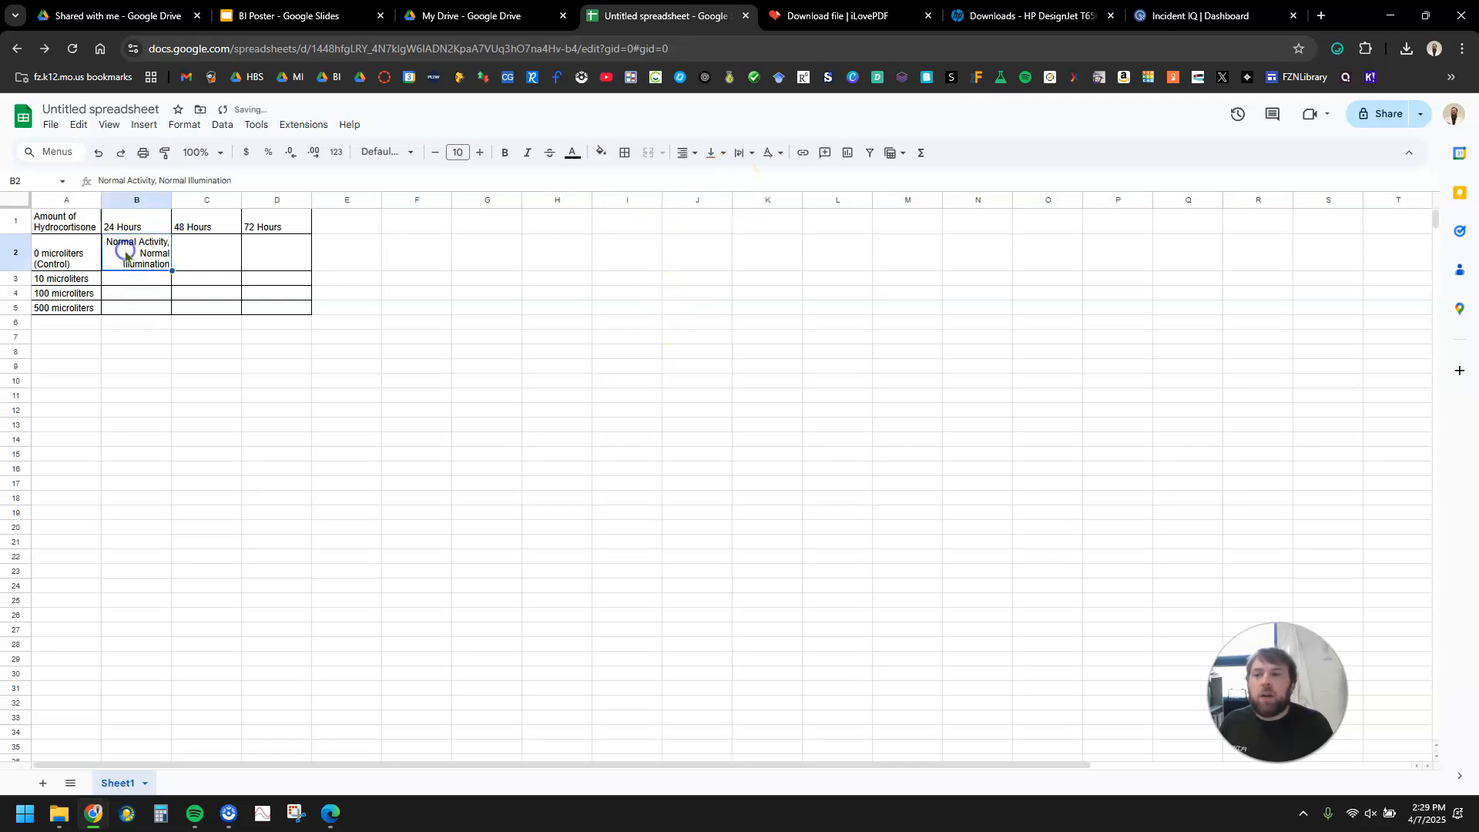
{"action": "left_click", "coordinate": [688, 152]}
{"action": "left_click", "coordinate": [703, 174]}
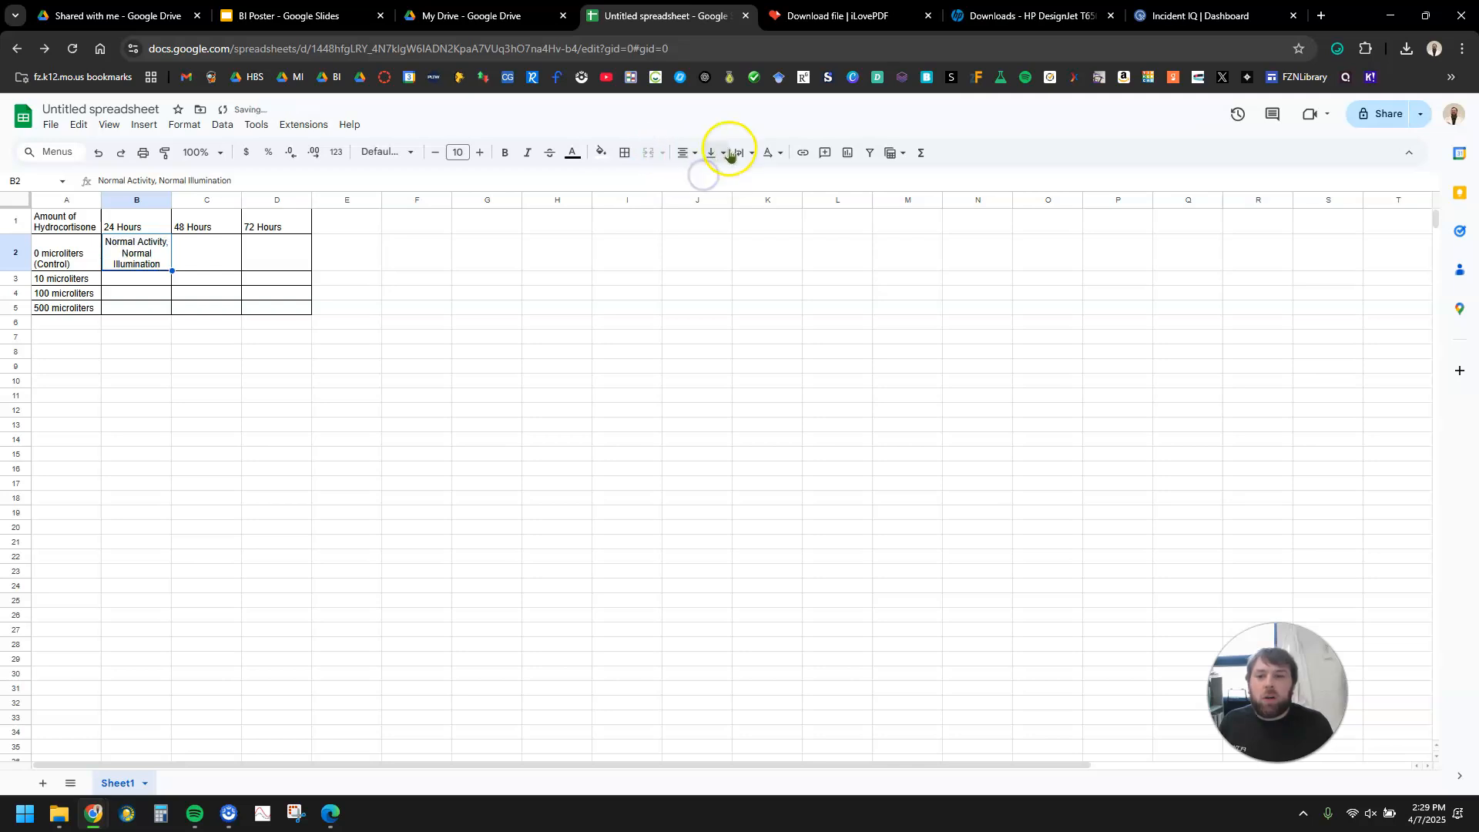
Set the vertical alignment of cell B2 to middle and make row 2 taller
{"action": "left_click", "coordinate": [723, 153]}
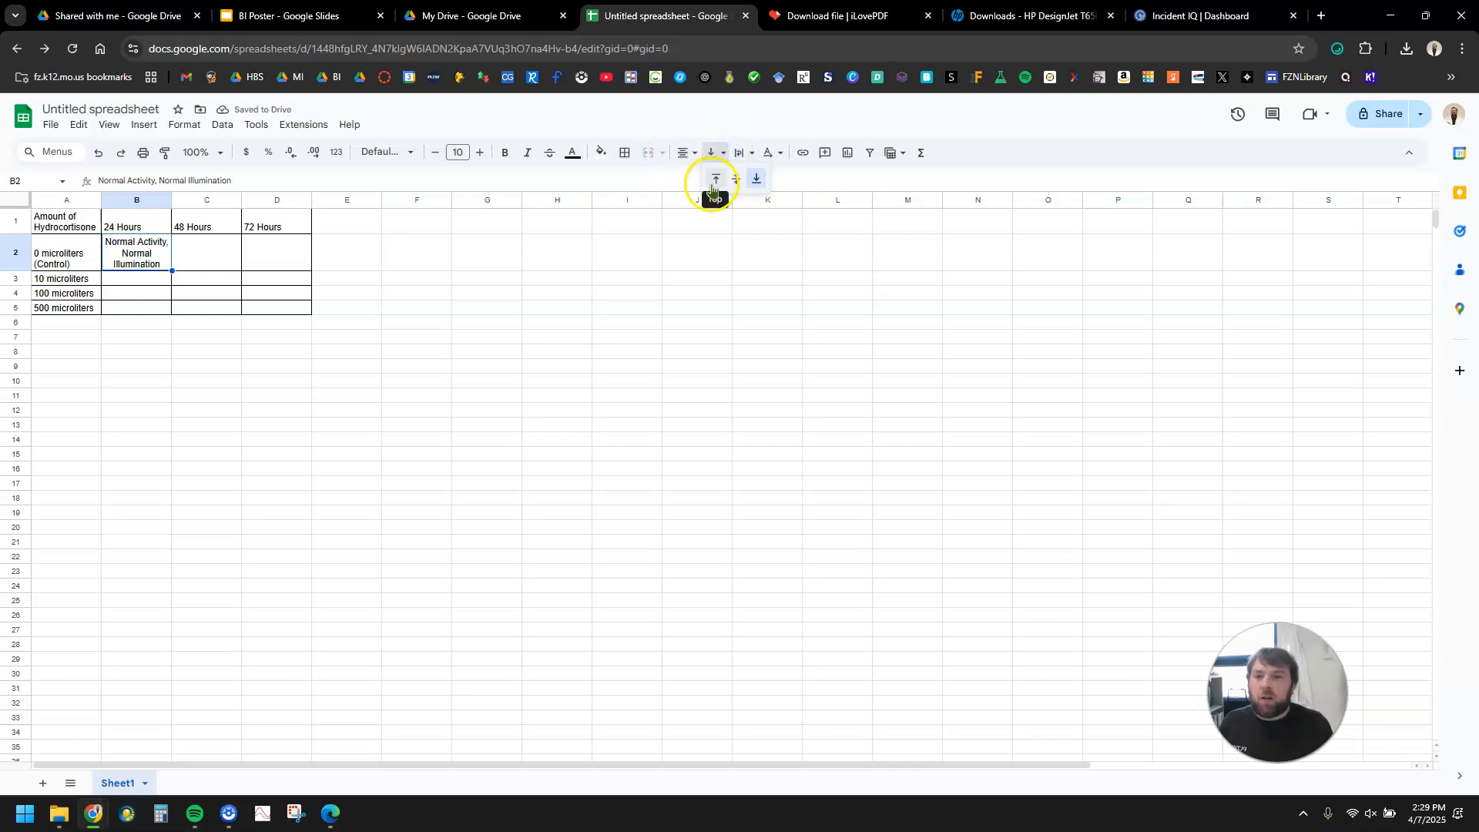
{"action": "left_click", "coordinate": [715, 184]}
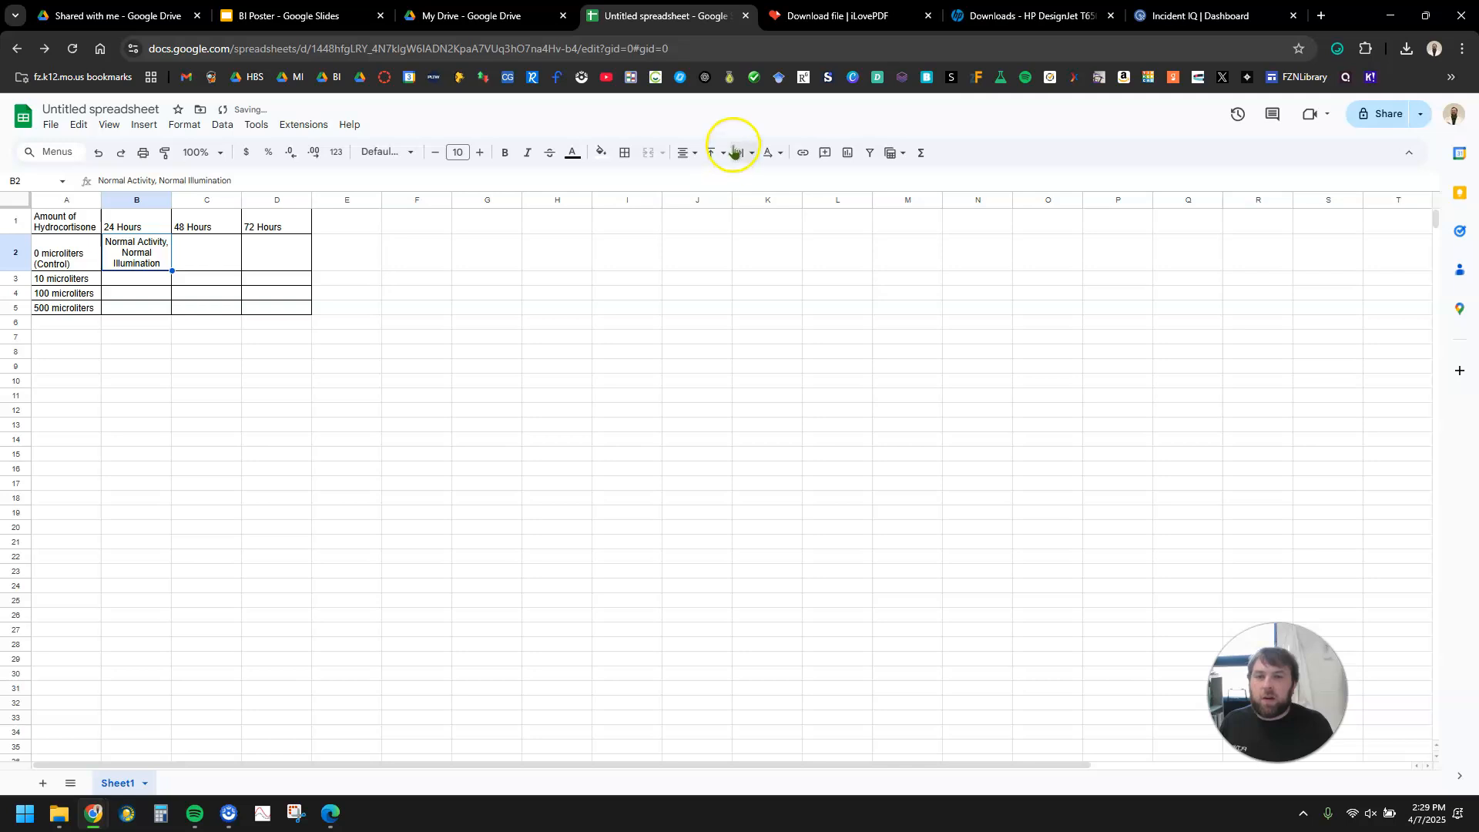
{"action": "left_click", "coordinate": [719, 152]}
{"action": "left_click", "coordinate": [736, 179]}
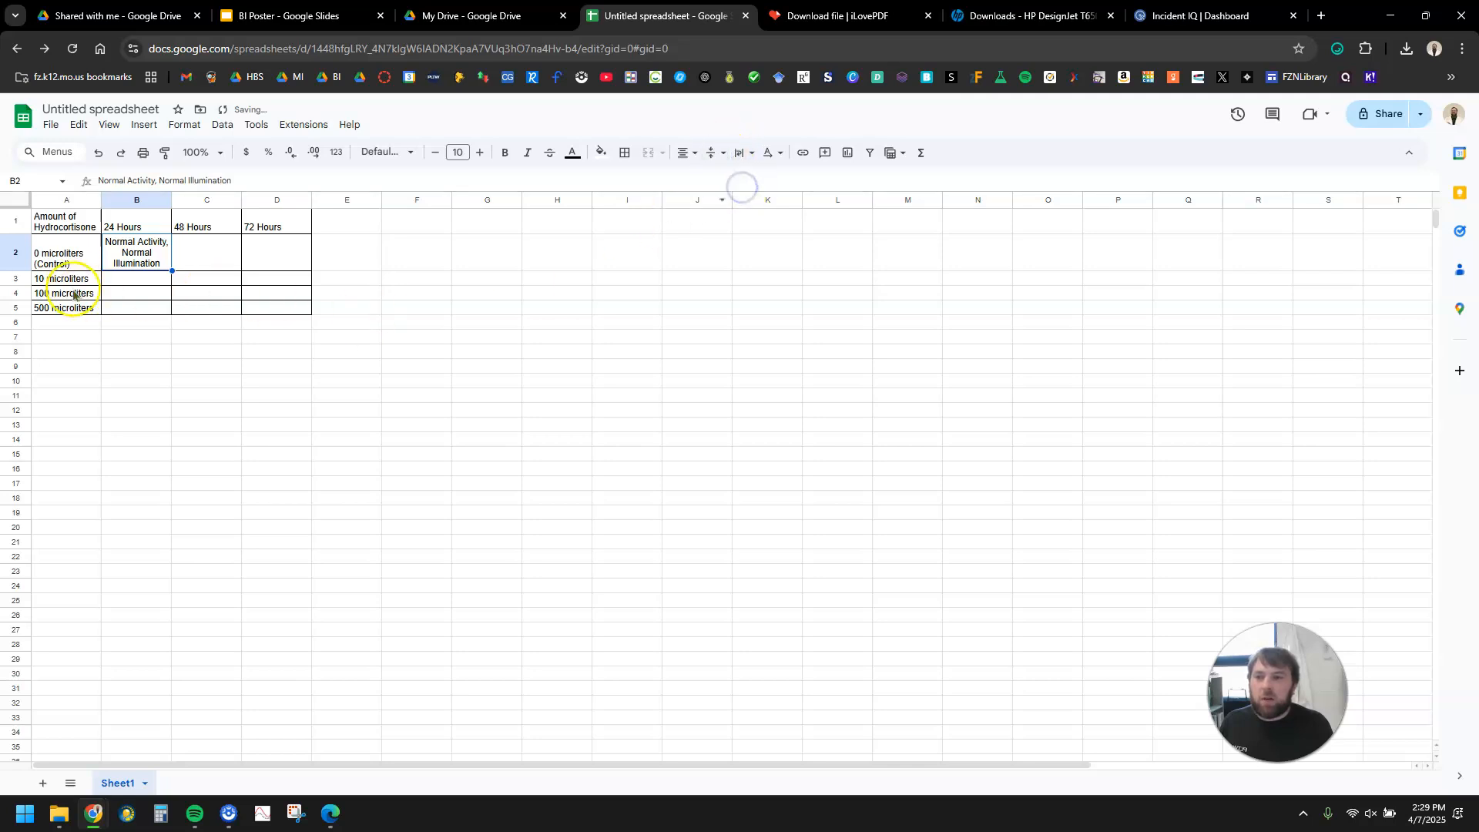
{"action": "left_click", "coordinate": [198, 411]}
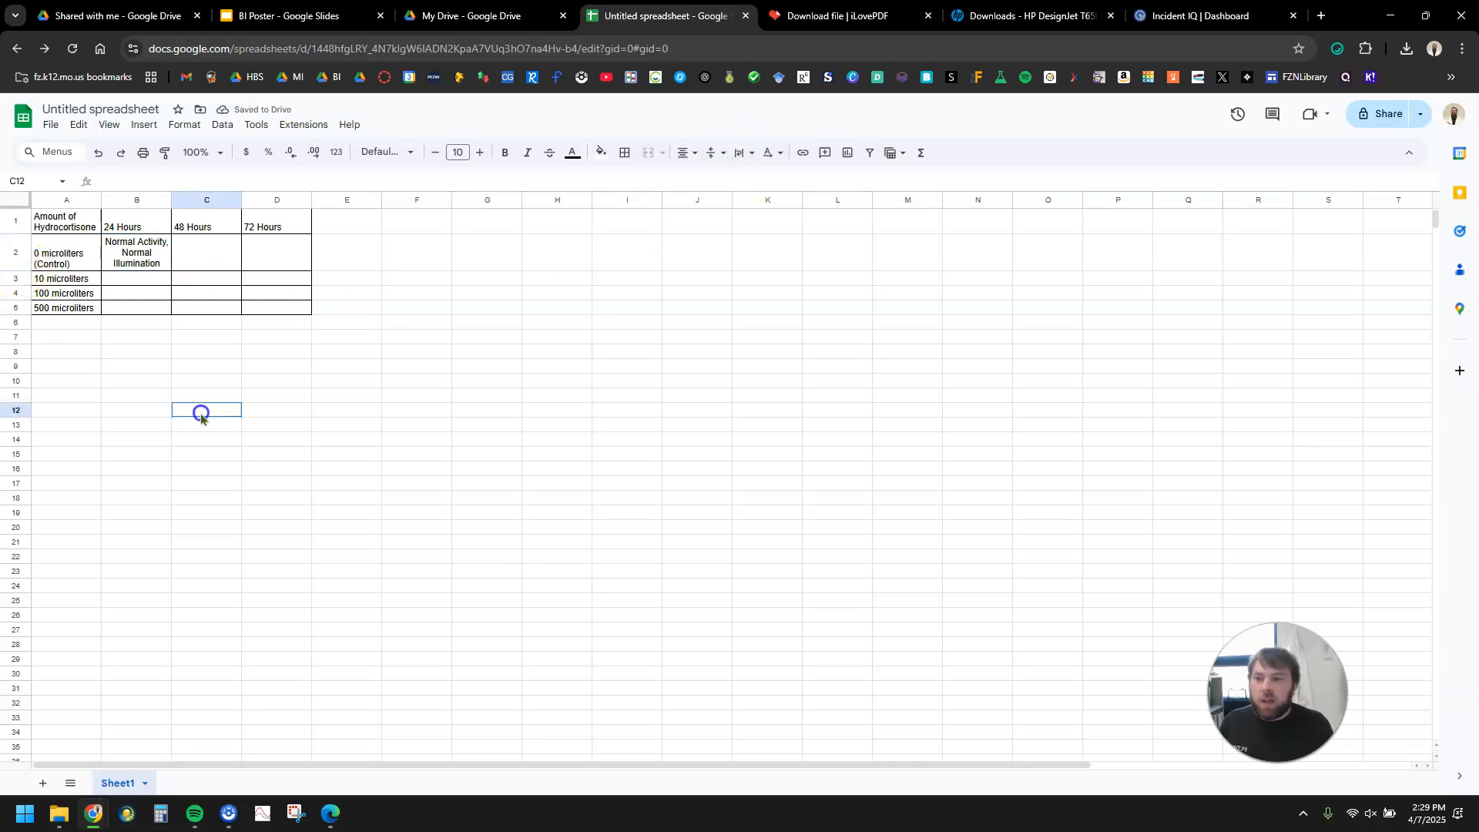
{"action": "left_click_drag", "start_coordinate": [15, 271], "coordinate": [22, 296]}
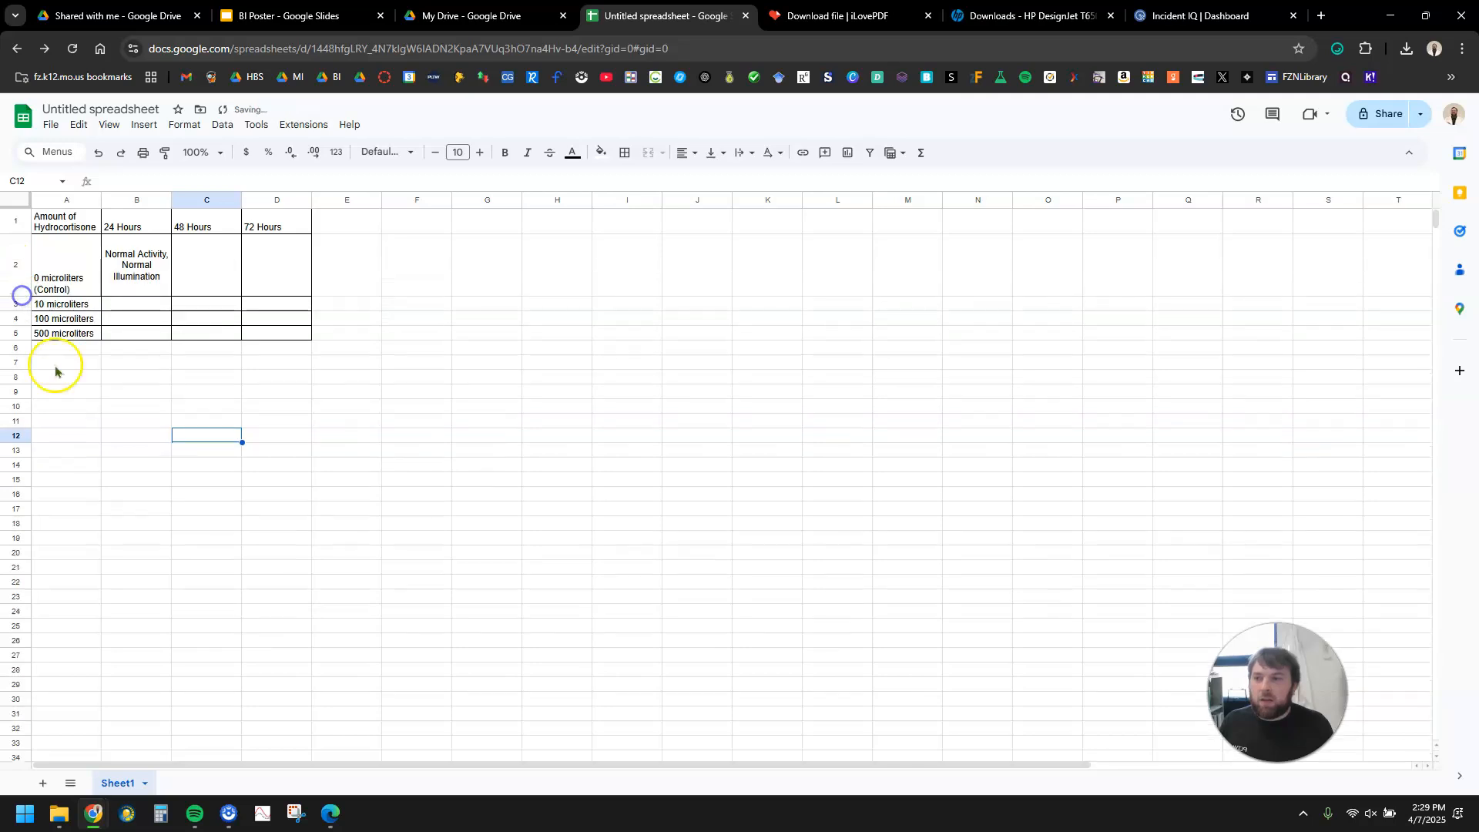
Try top and bottom vertical alignment on cell B2, and return it to middle
{"action": "left_click", "coordinate": [142, 280]}
{"action": "left_click", "coordinate": [716, 151]}
{"action": "left_click", "coordinate": [712, 180]}
{"action": "left_click", "coordinate": [717, 153]}
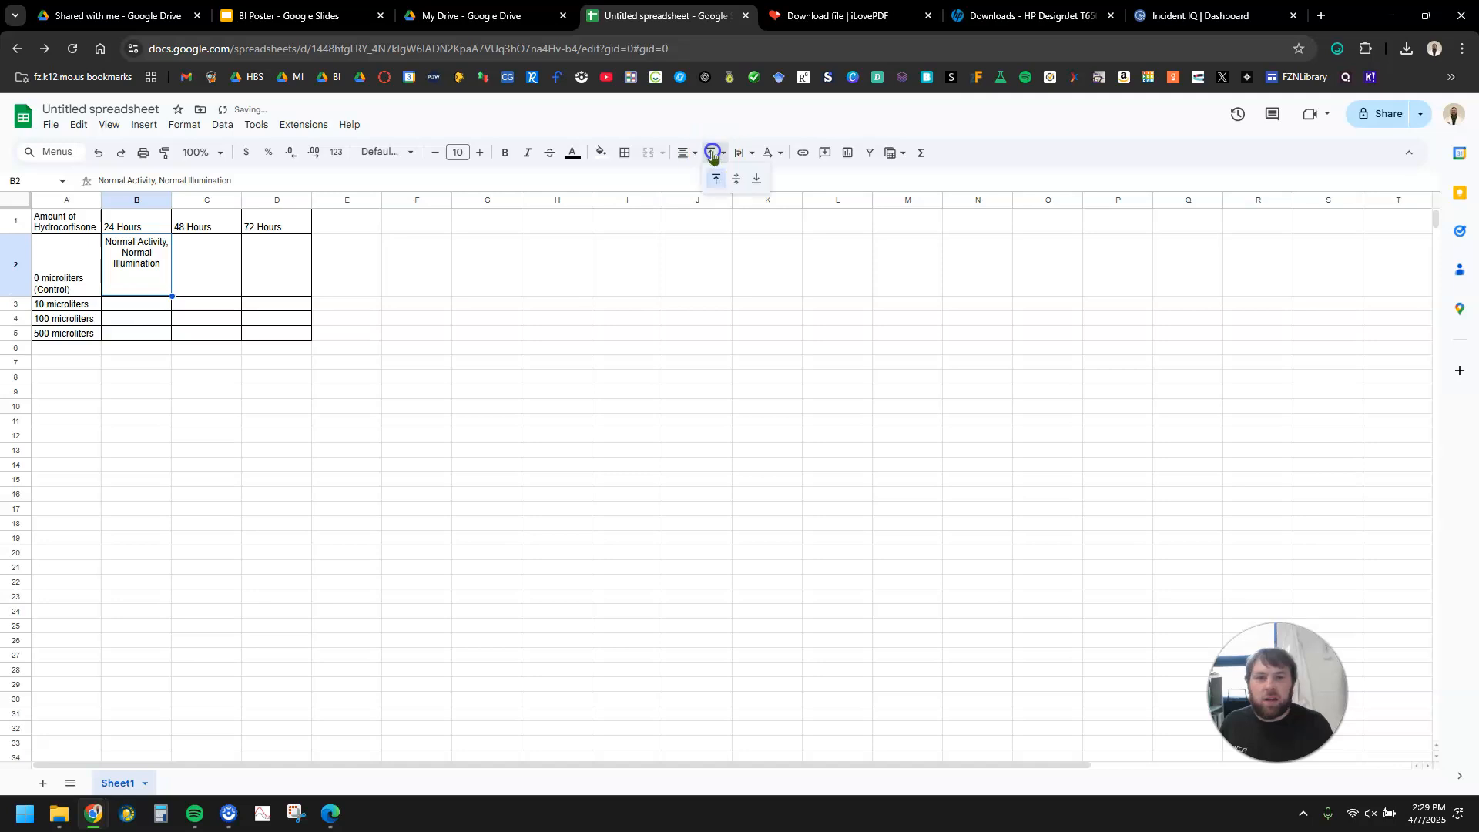
{"action": "left_click", "coordinate": [756, 180]}
{"action": "left_click", "coordinate": [716, 152]}
{"action": "left_click", "coordinate": [712, 181]}
{"action": "left_click", "coordinate": [690, 337]}
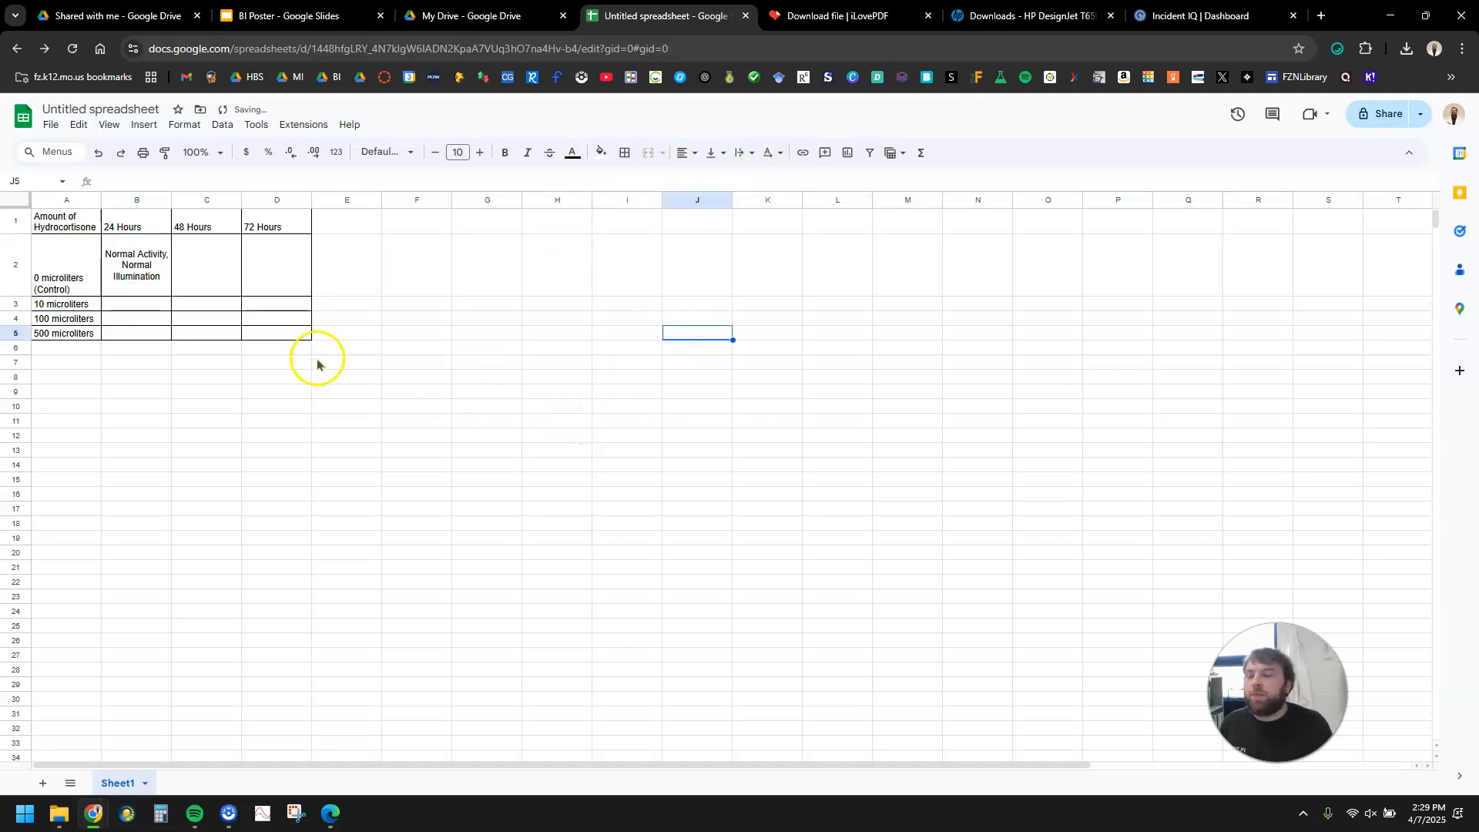
Rotate the header cells A1:D1 with Tilt up and make row 1 taller so the slanted headings fit
{"action": "left_click", "coordinate": [73, 223]}
{"action": "left_click_drag", "start_coordinate": [72, 223], "coordinate": [271, 221]}
{"action": "left_click", "coordinate": [780, 153]}
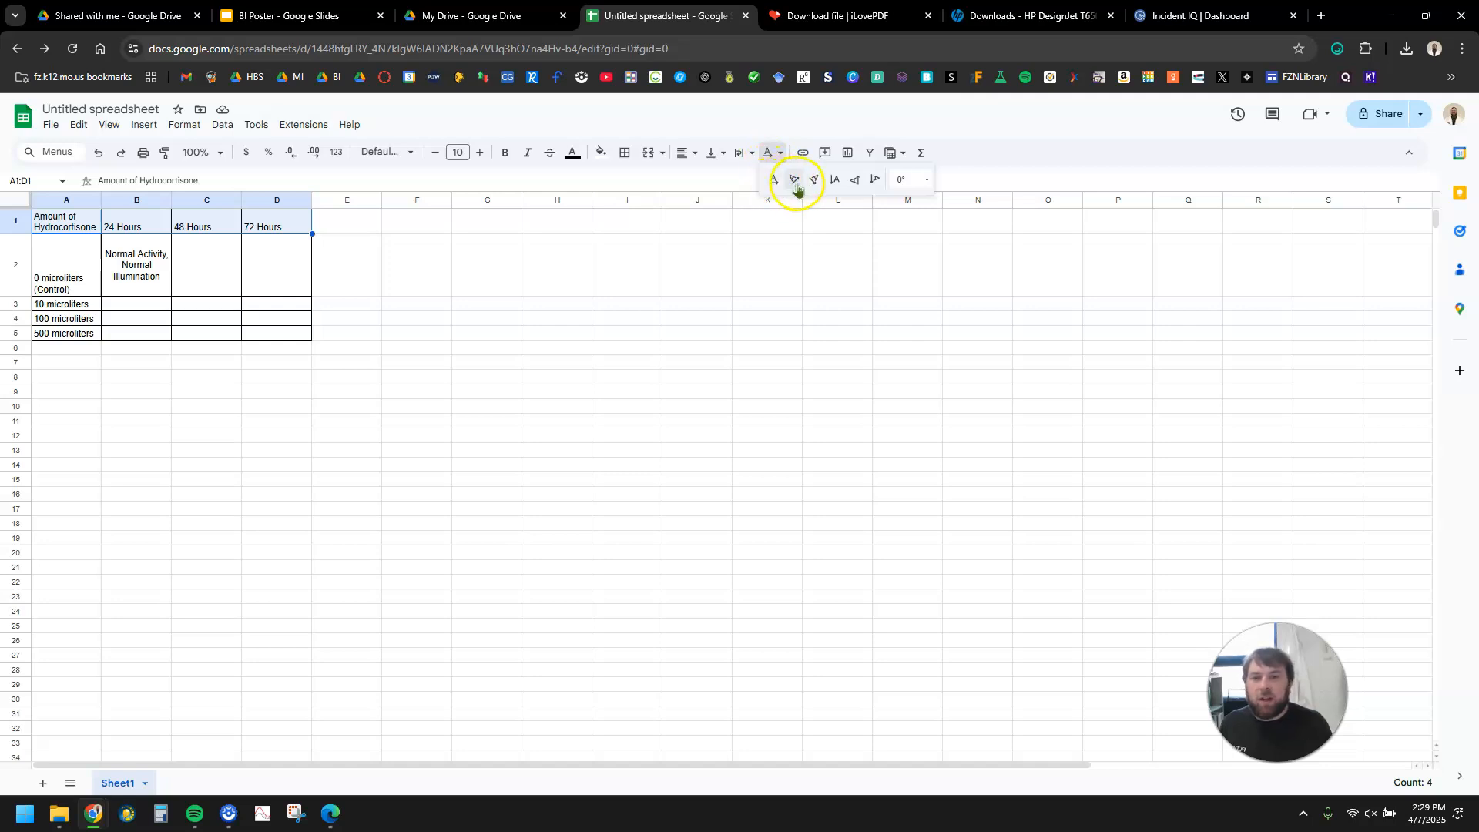
{"action": "left_click", "coordinate": [797, 182]}
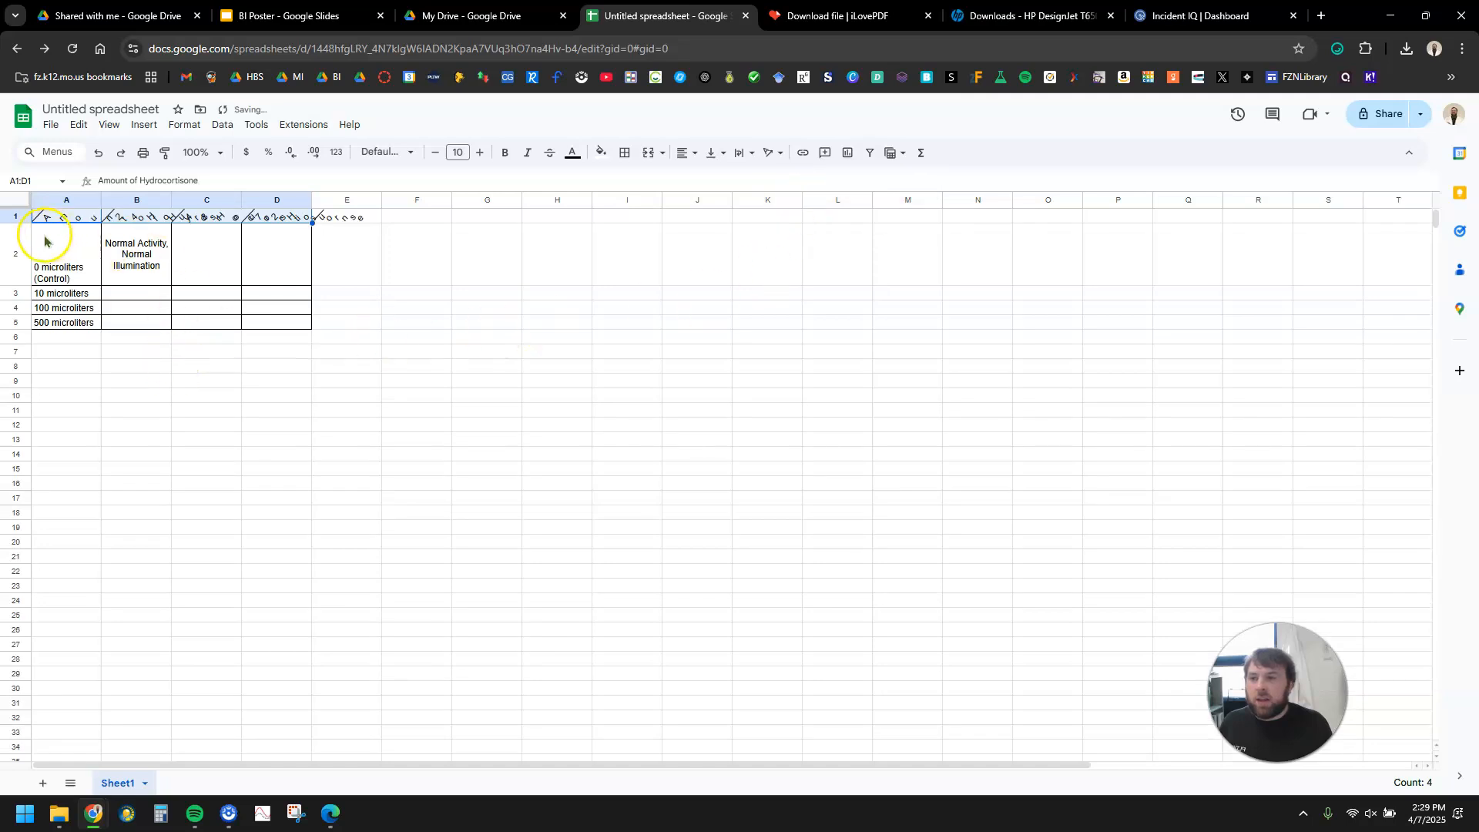
{"action": "left_click", "coordinate": [363, 343]}
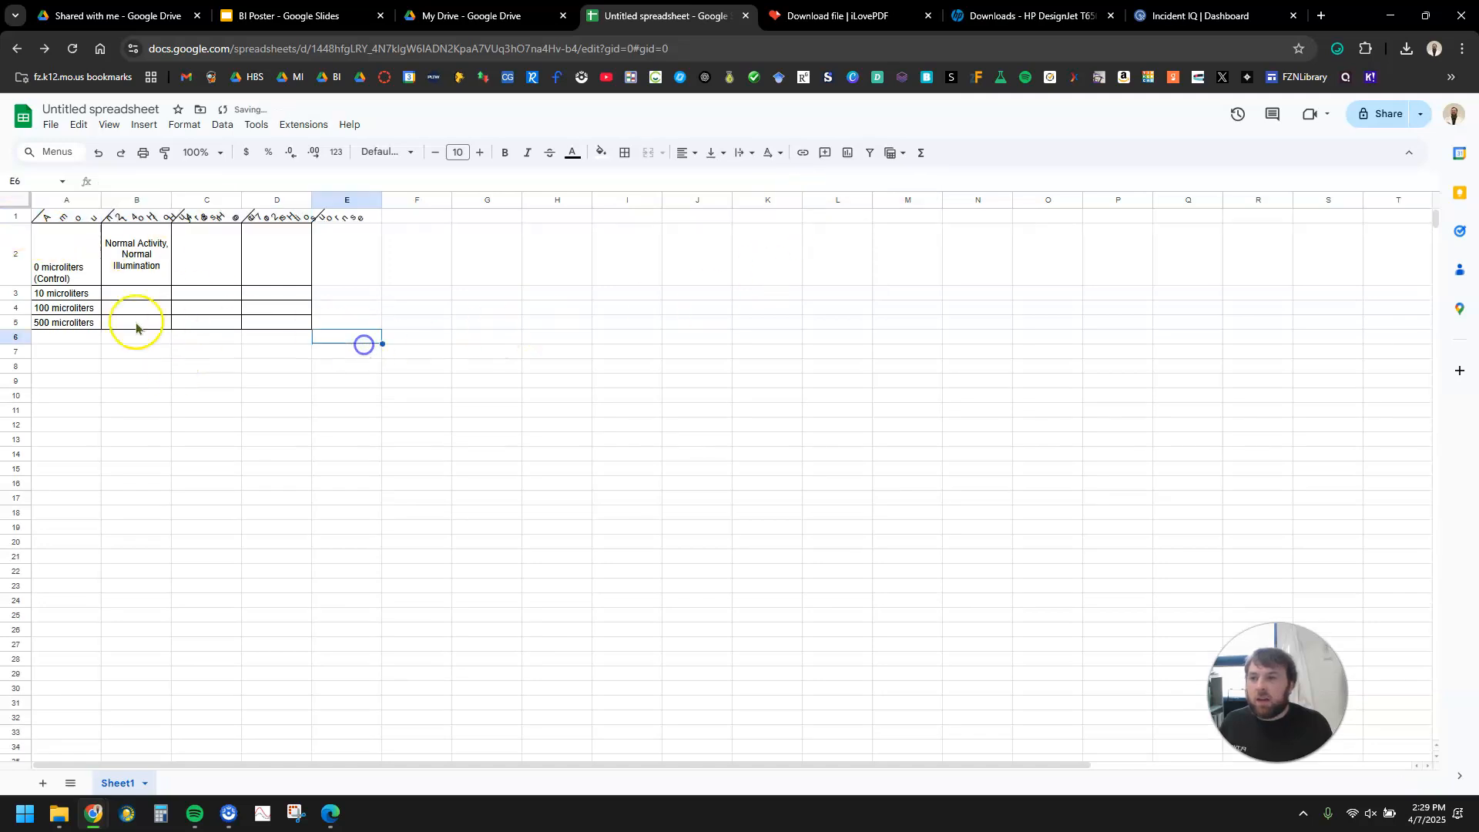
{"action": "left_click_drag", "start_coordinate": [11, 224], "coordinate": [37, 293]}
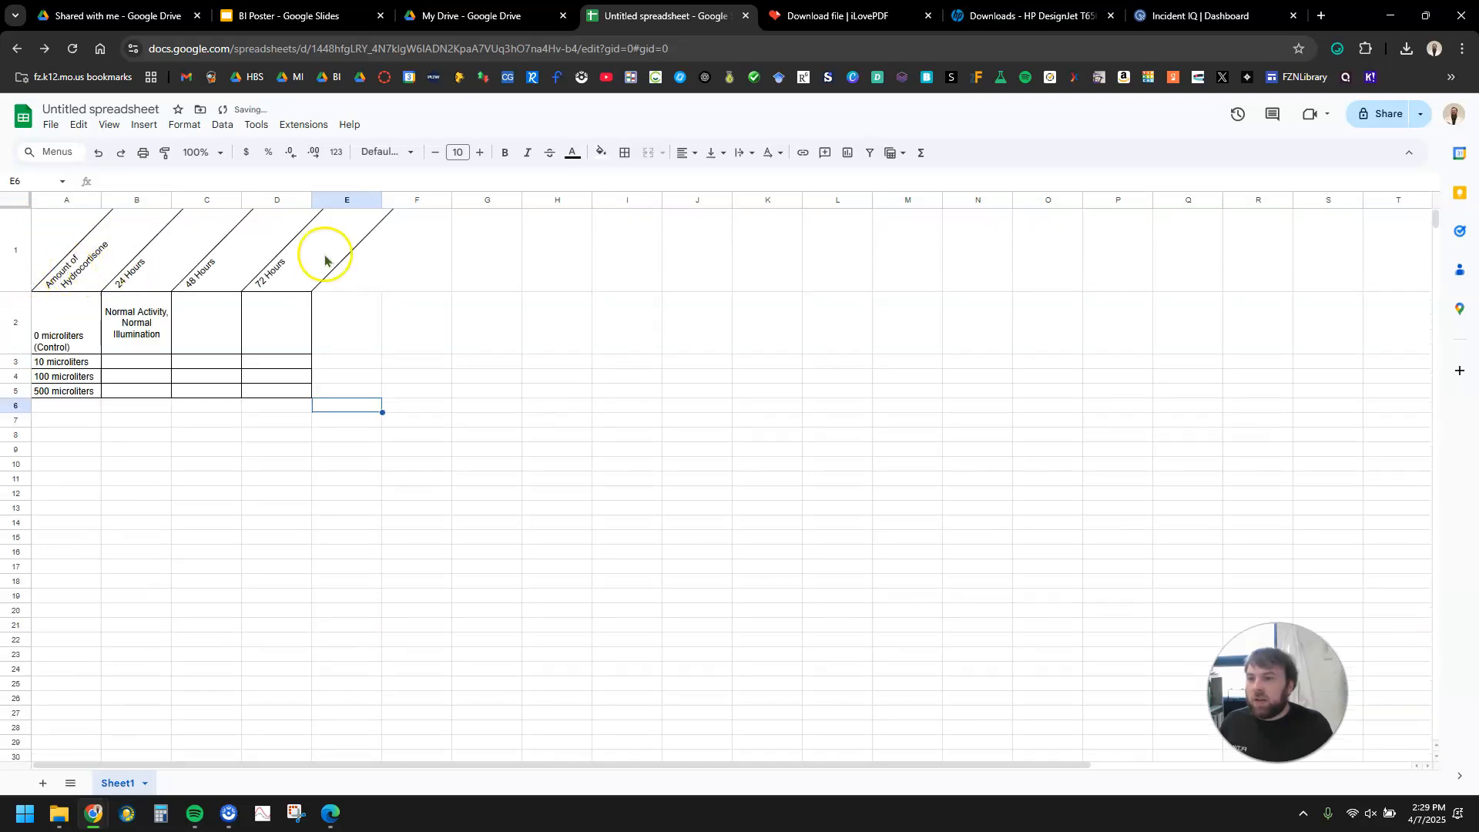
Fit the width of column A to its contents
{"action": "left_click", "coordinate": [123, 259]}
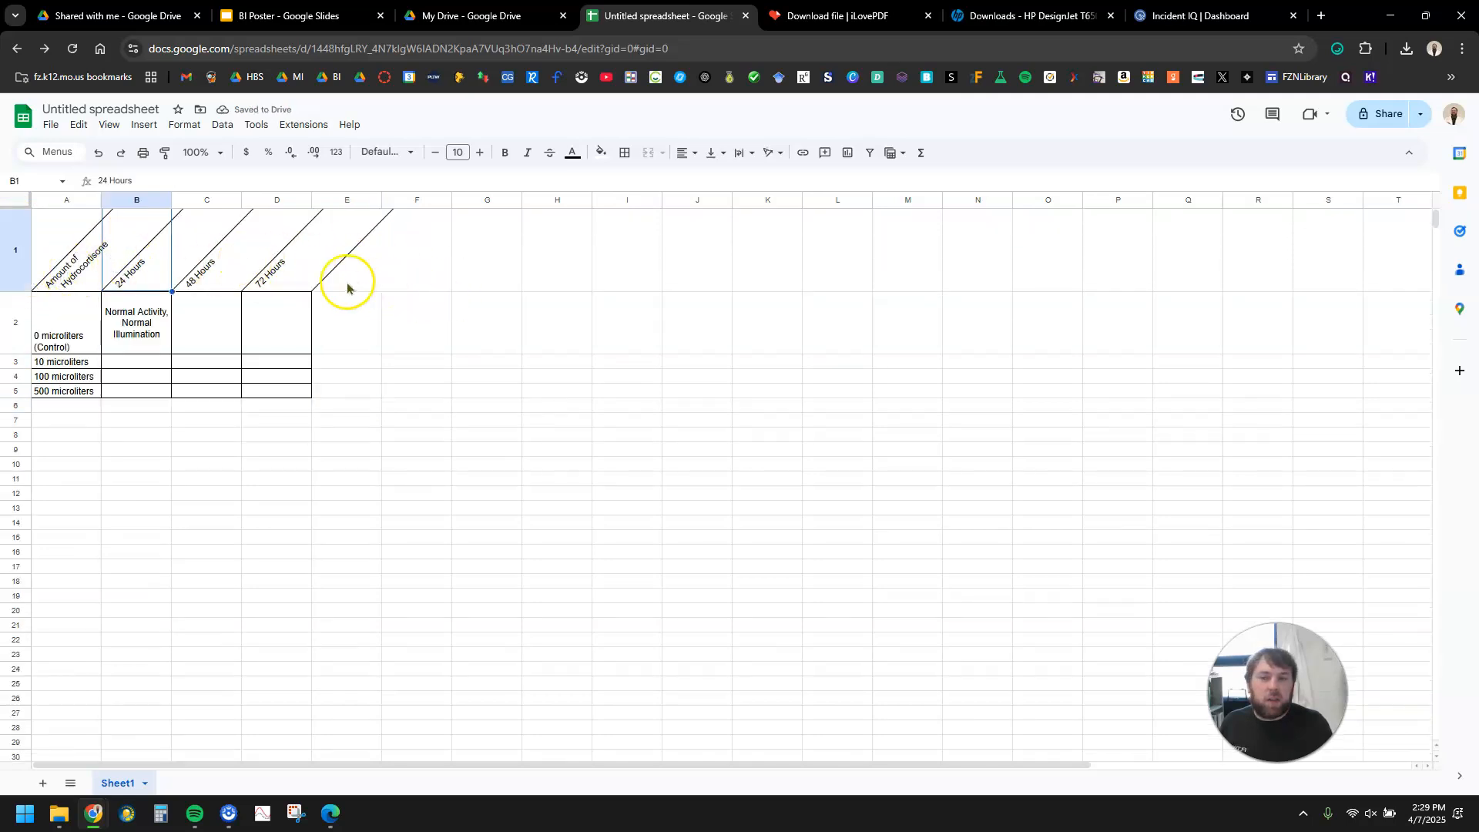
{"action": "left_click", "coordinate": [307, 257]}
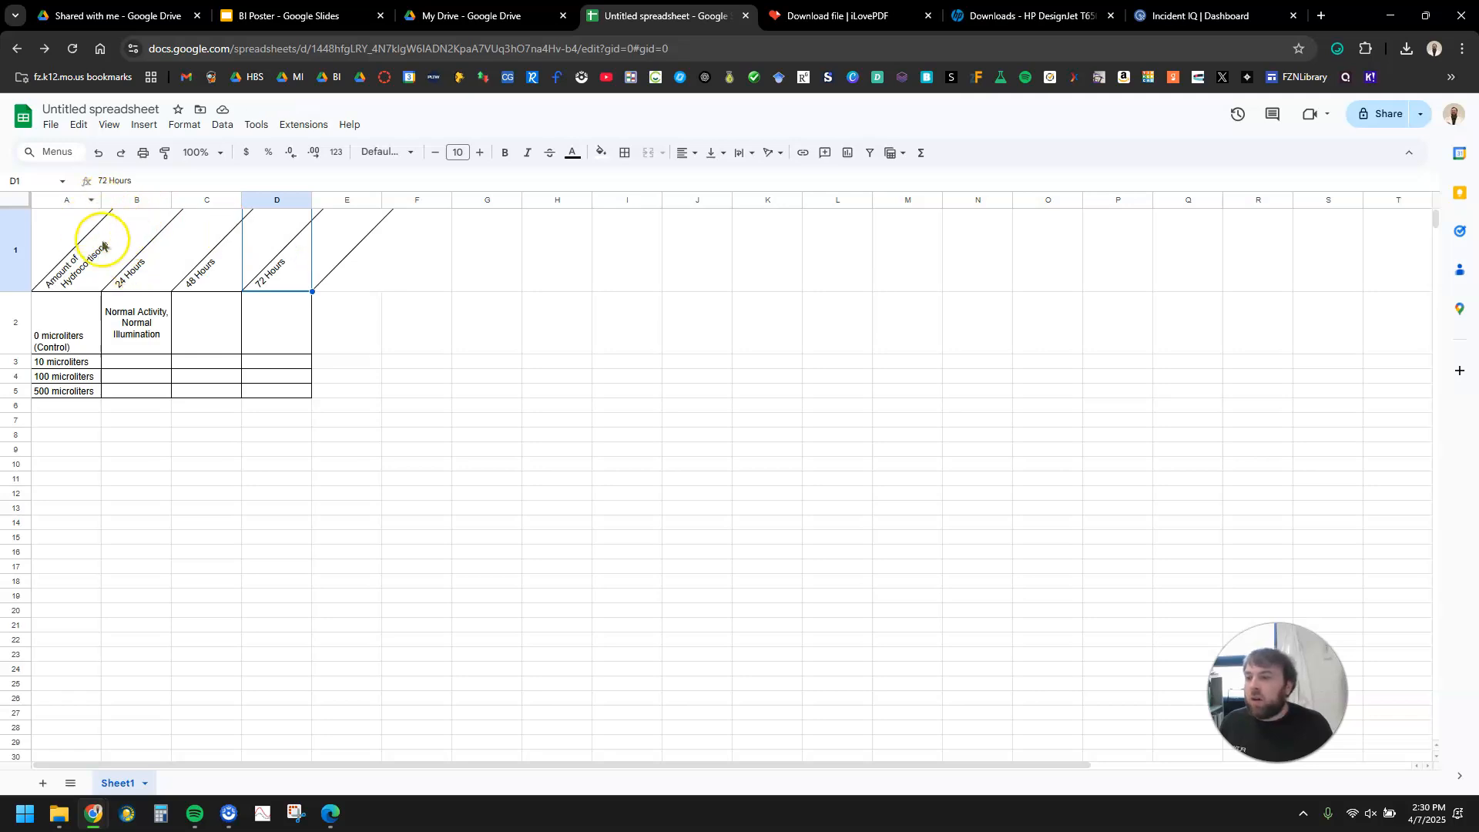
{"action": "double_click", "coordinate": [101, 200]}
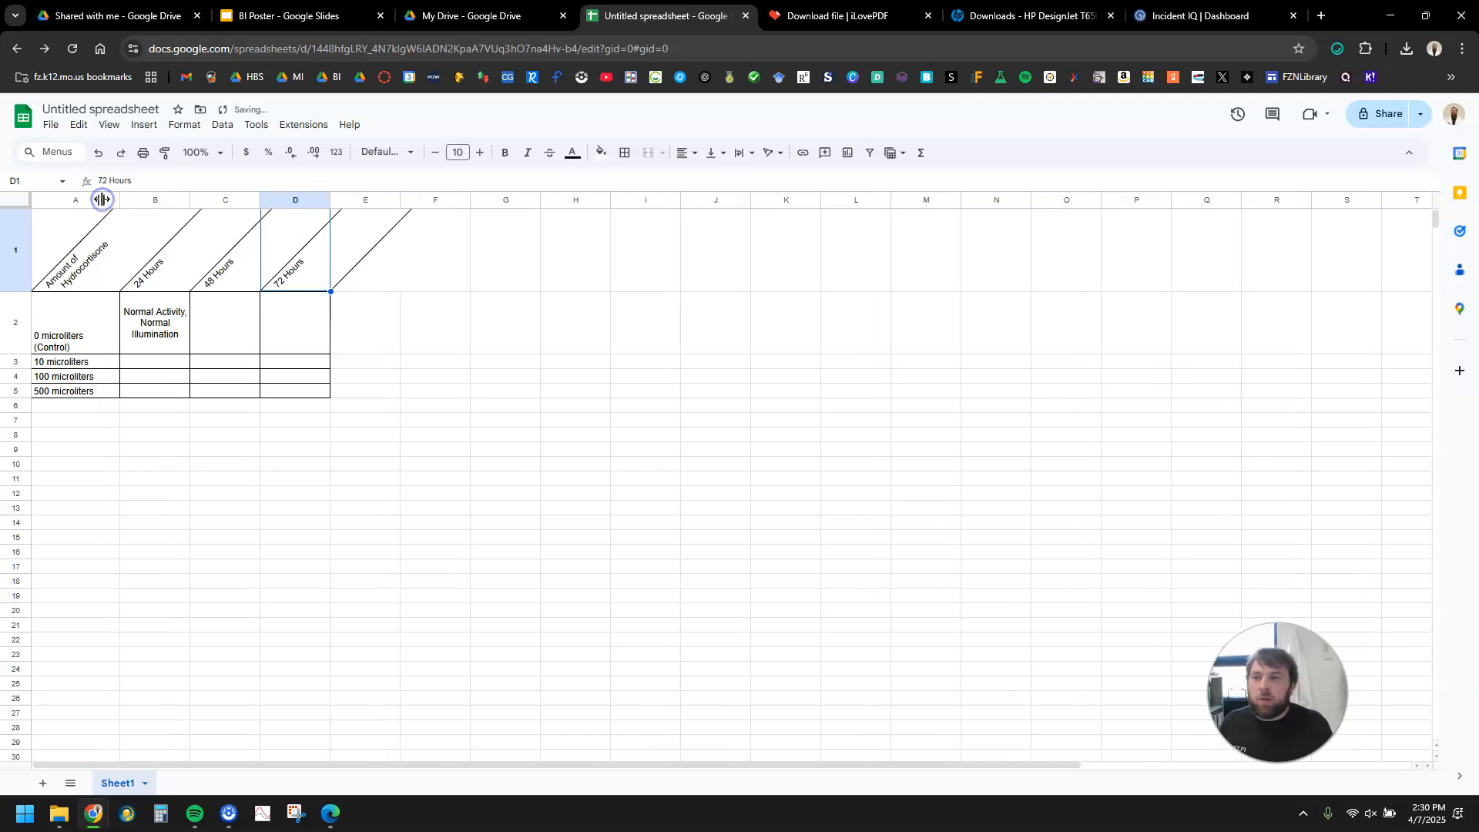
{"action": "left_click", "coordinate": [121, 201]}
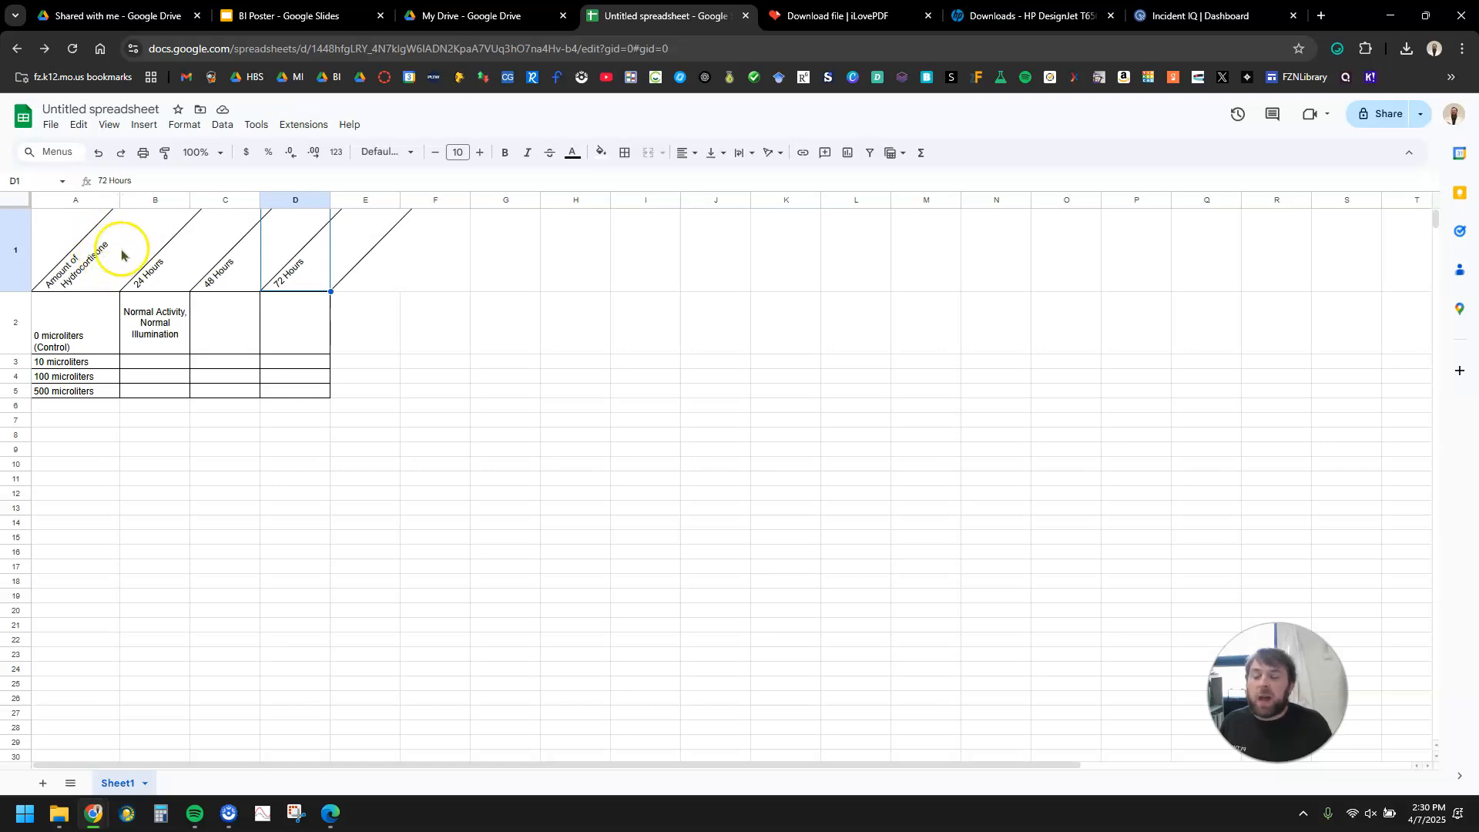
{"action": "left_click", "coordinate": [152, 451]}
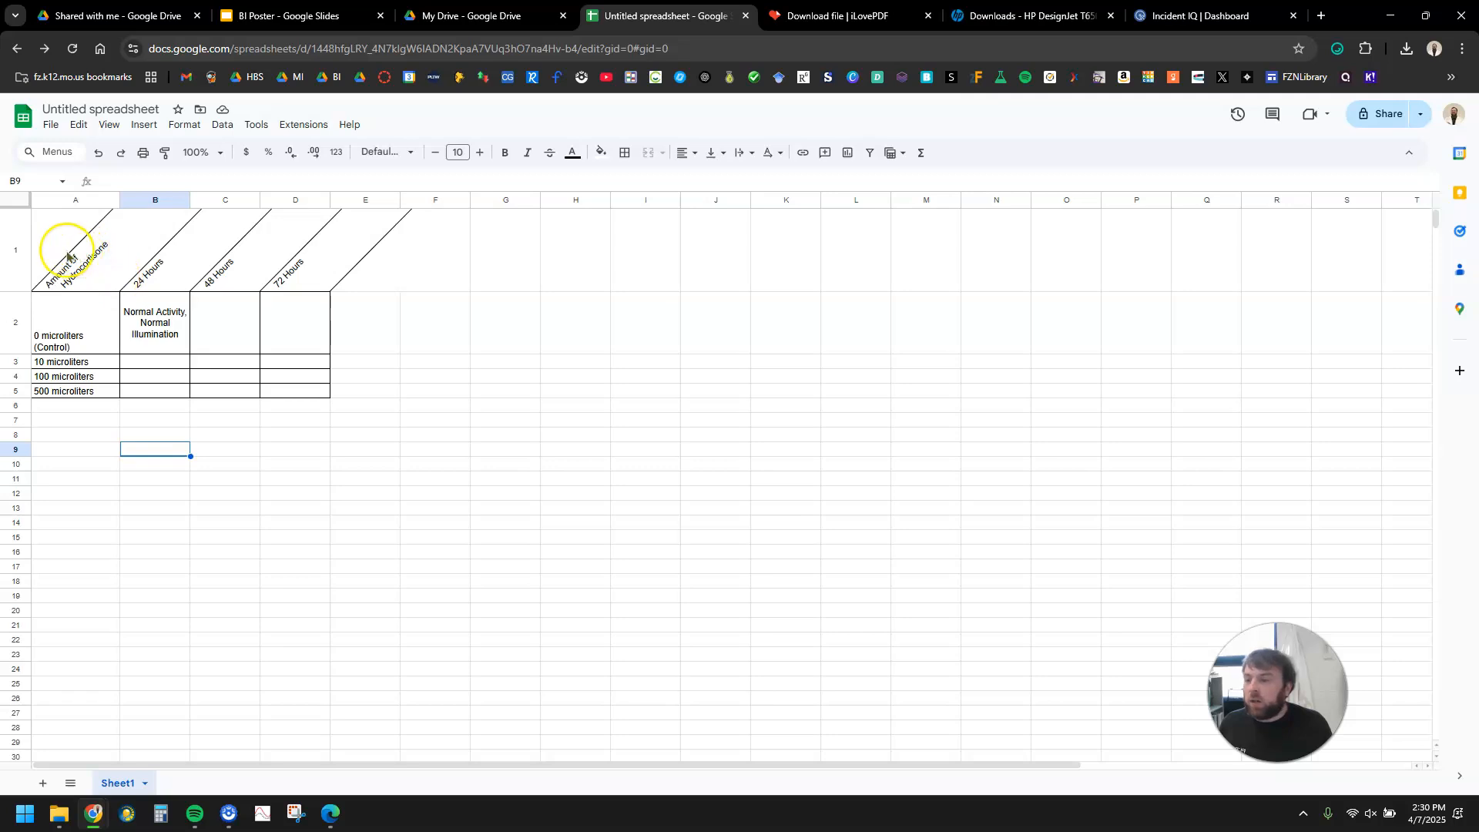
Undo the column A width, row 1 height and header text rotation changes
{"action": "key", "text": "ctrl+z"}
{"action": "key", "text": "ctrl+z"}
{"action": "key", "text": "ctrl+z"}
{"action": "key", "text": "ctrl+z"}
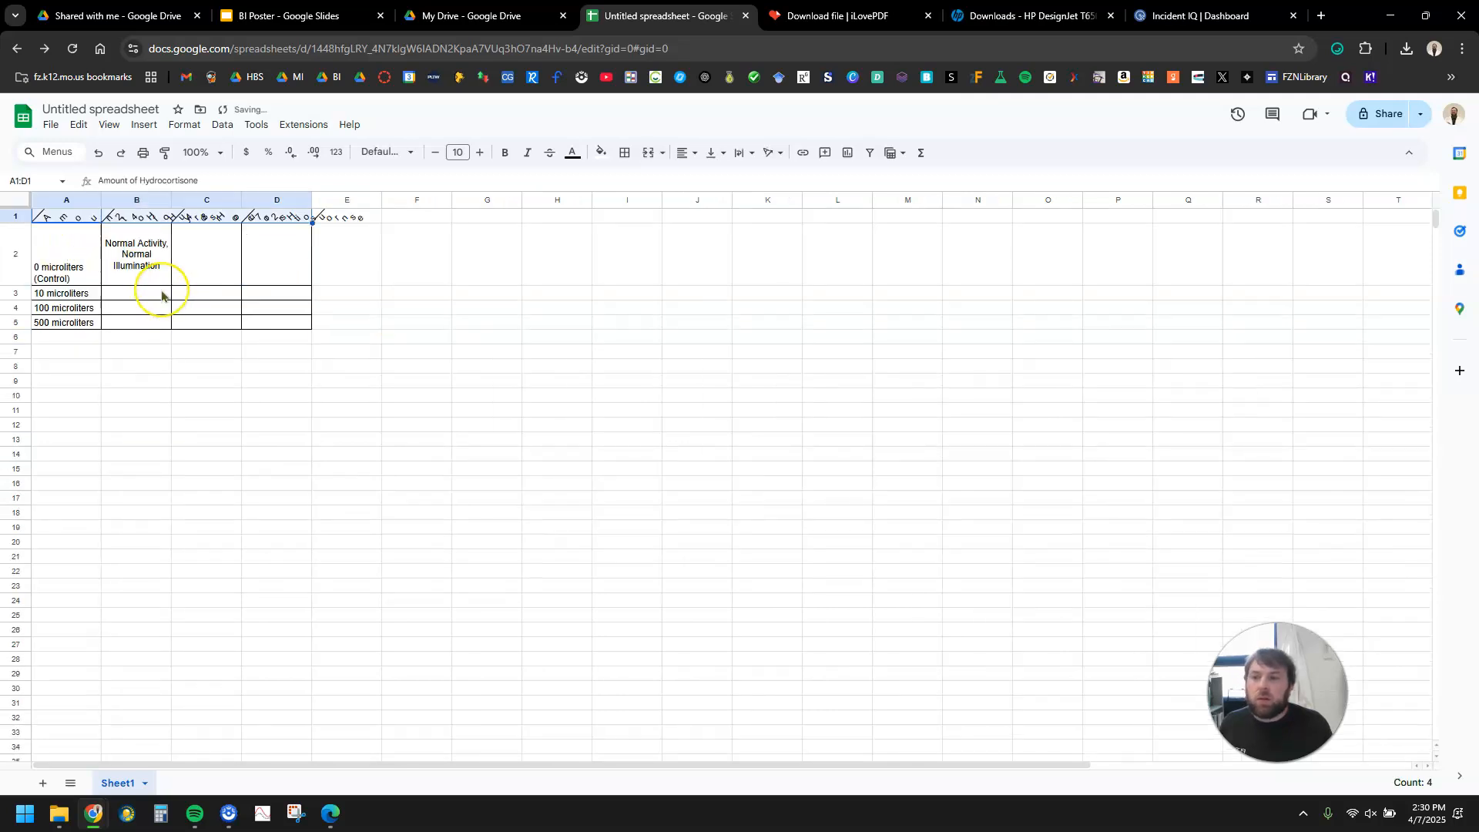
{"action": "left_click", "coordinate": [202, 333]}
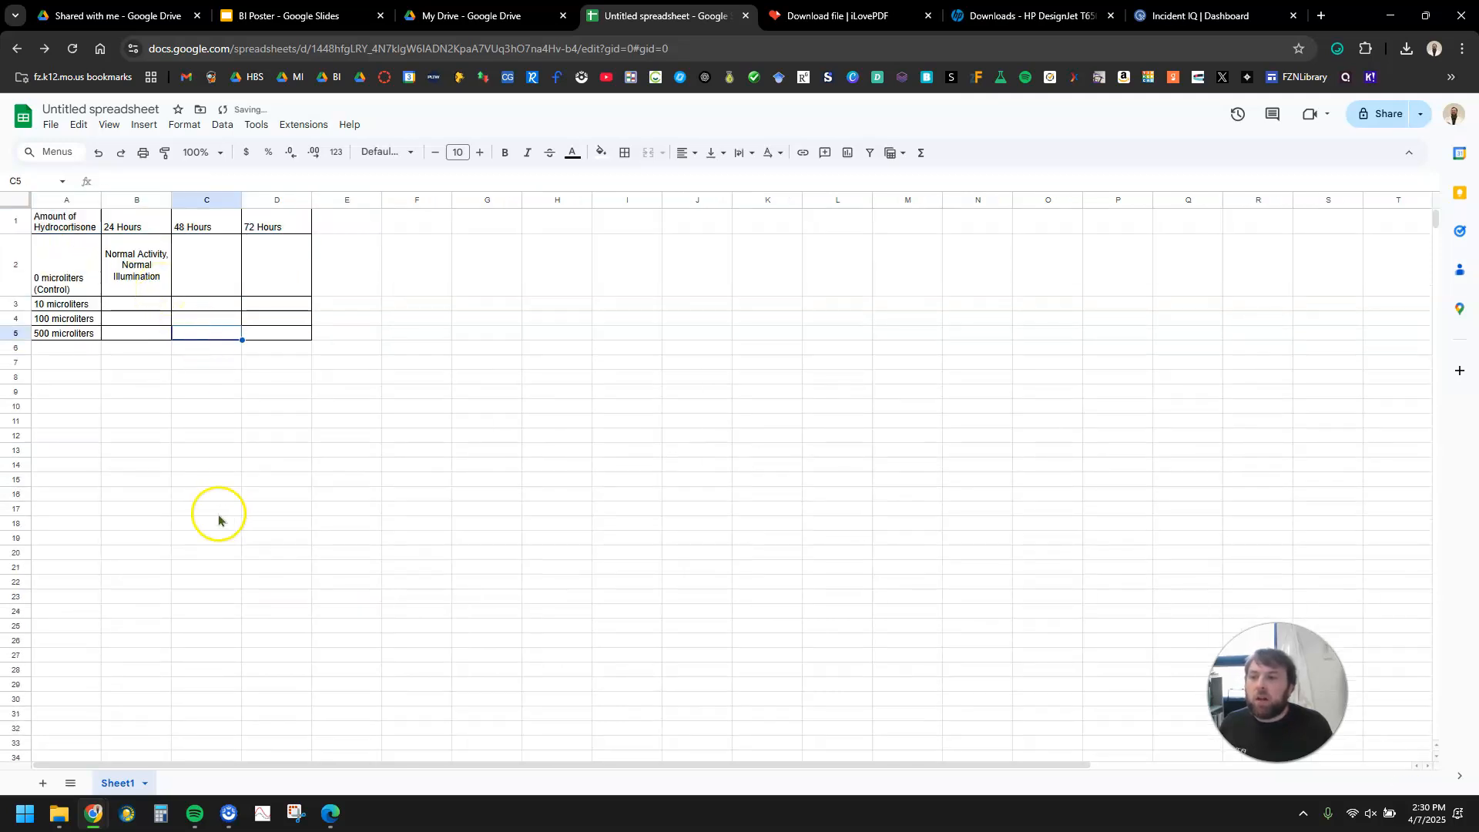
Make the header cells A1:D1 bold, italic and underlined
{"action": "left_click", "coordinate": [72, 223]}
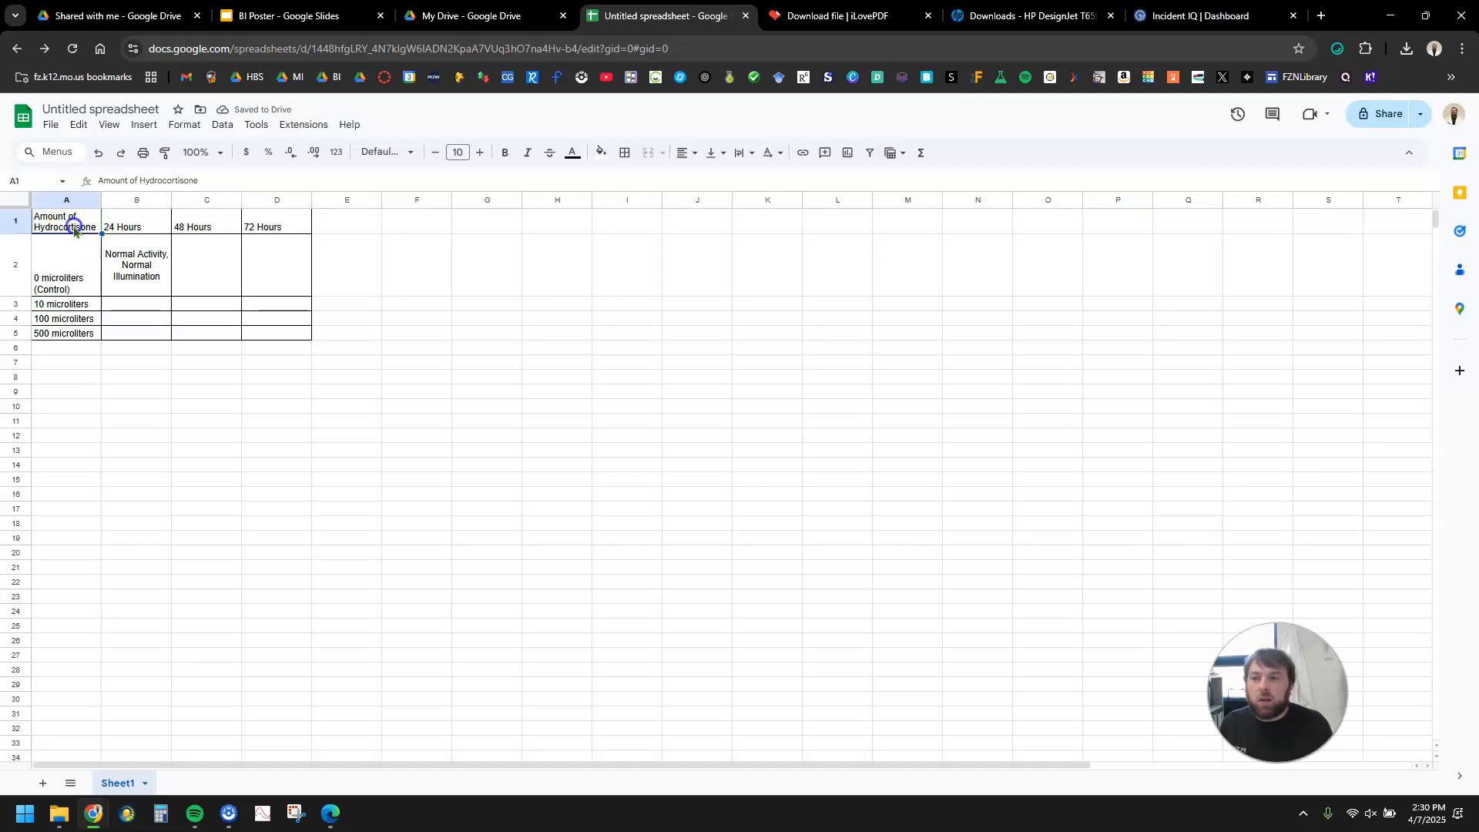
{"action": "left_click", "coordinate": [300, 225], "text": "shift"}
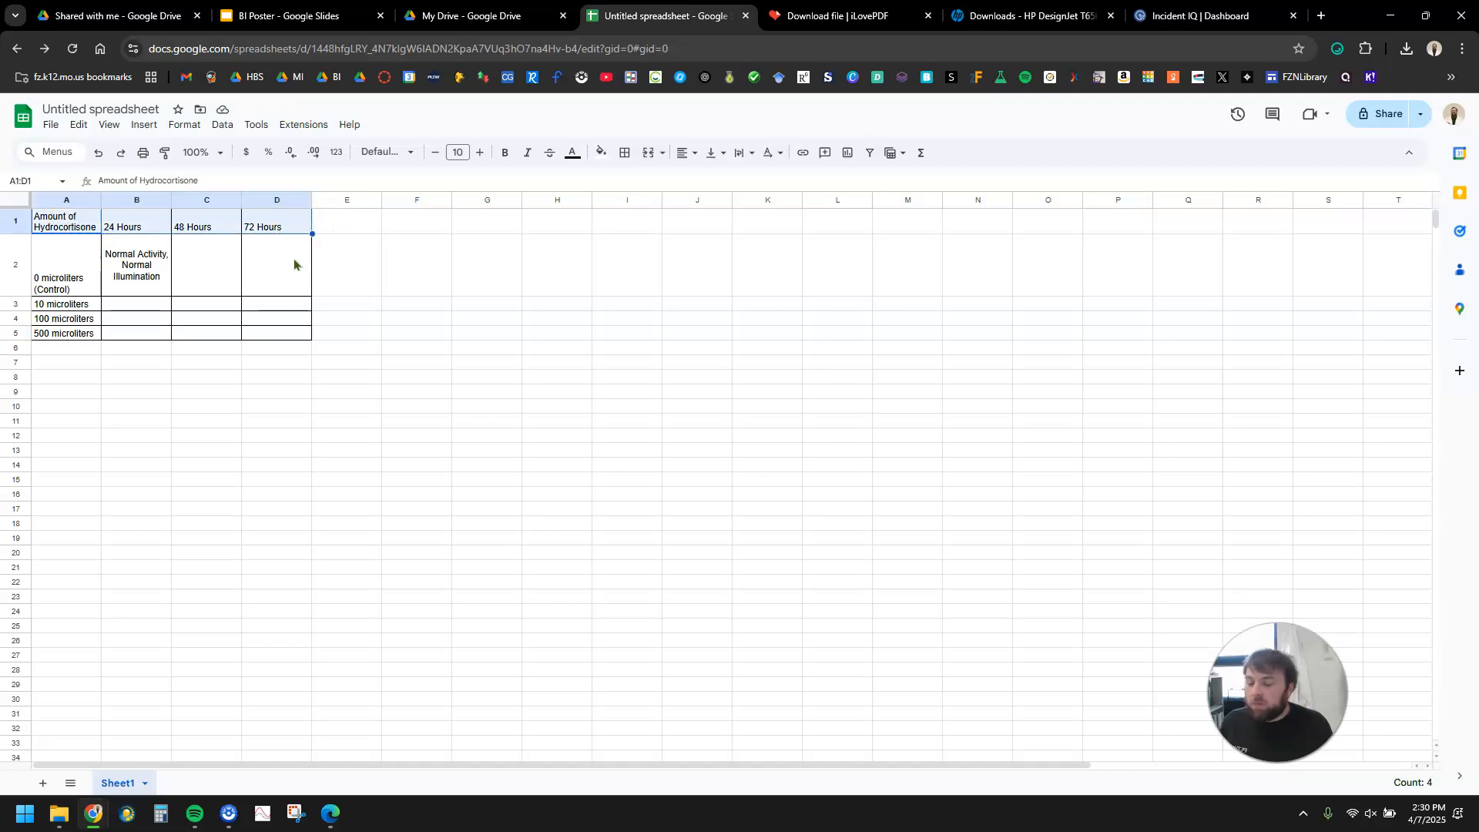
{"action": "key", "text": "ctrl+b"}
{"action": "key", "text": "ctrl+i"}
{"action": "key", "text": "ctrl+u"}
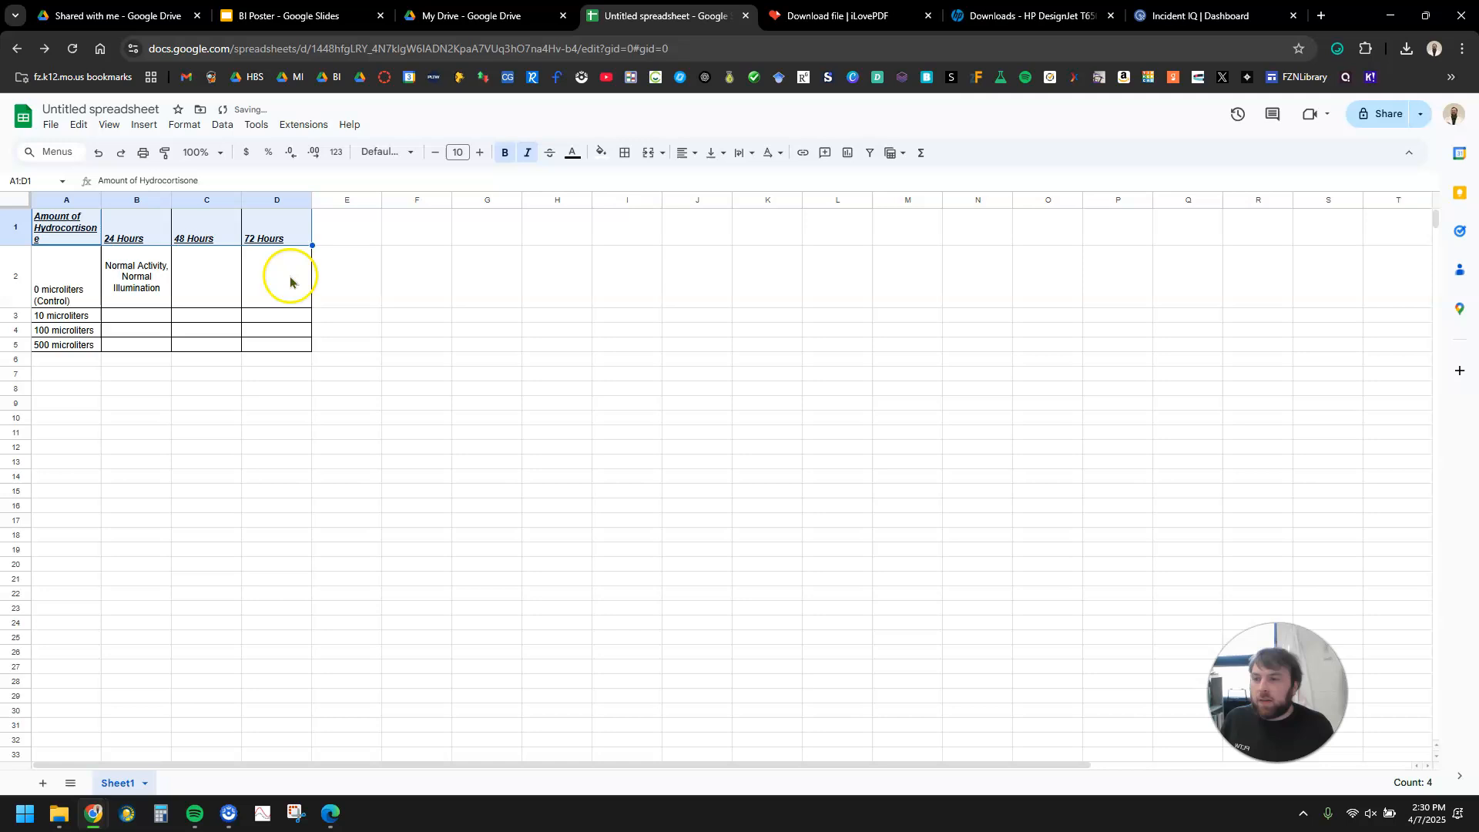
{"action": "left_click", "coordinate": [347, 460]}
{"action": "left_click", "coordinate": [91, 235]}
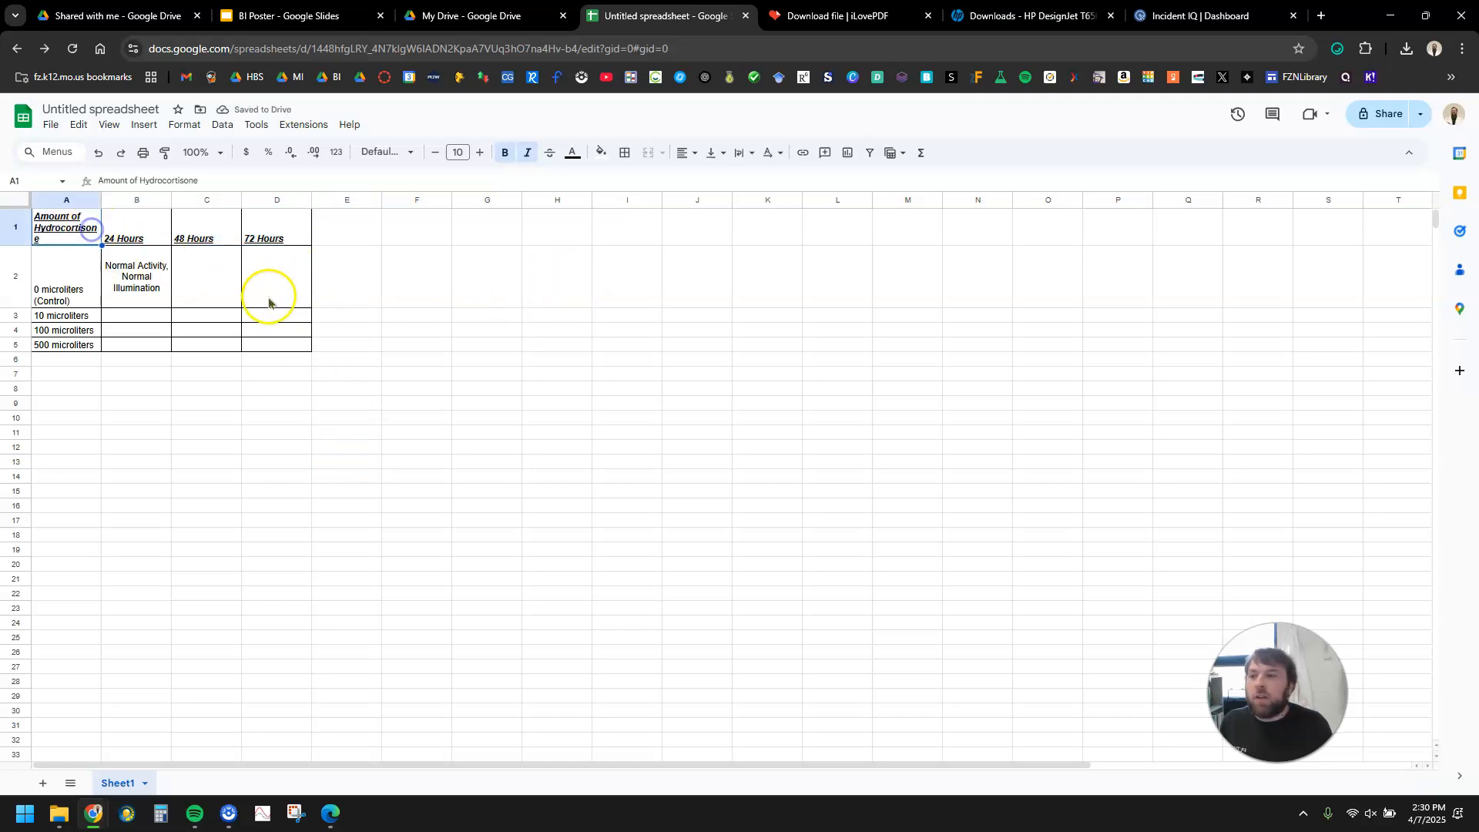
{"action": "left_click", "coordinate": [284, 344], "text": "shift"}
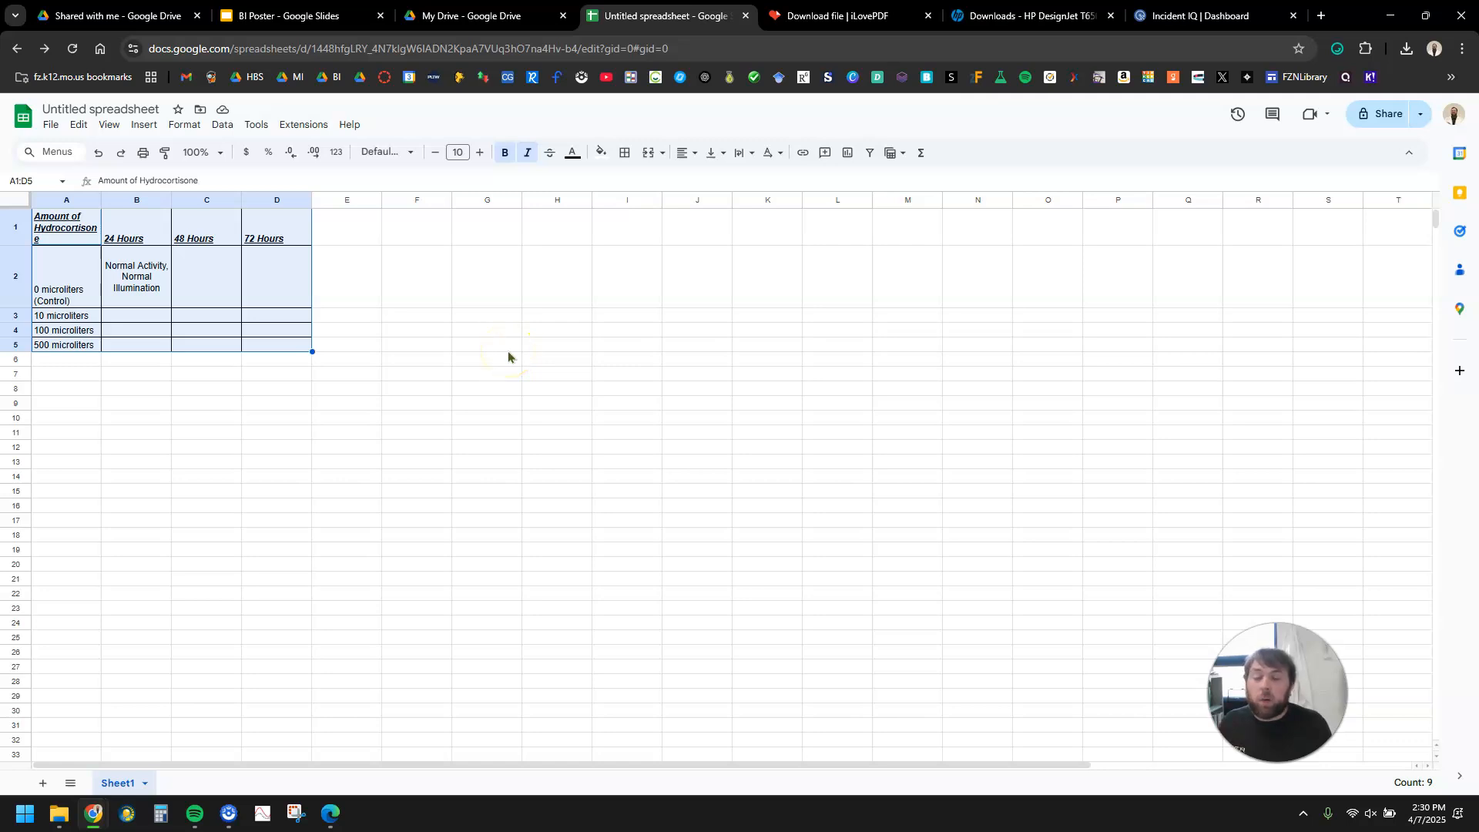
{"action": "left_click", "coordinate": [489, 359]}
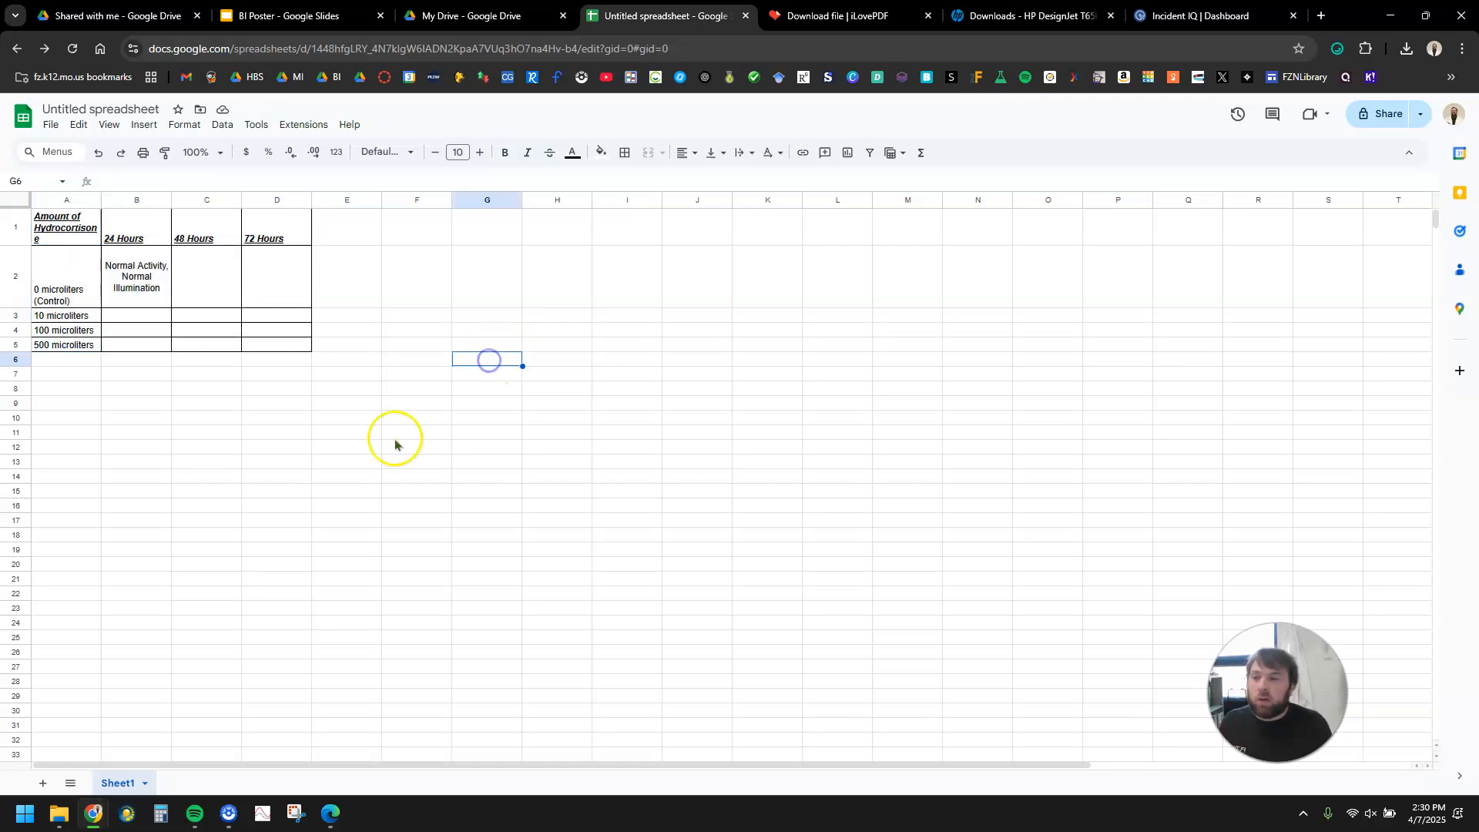
{"action": "left_click", "coordinate": [38, 292]}
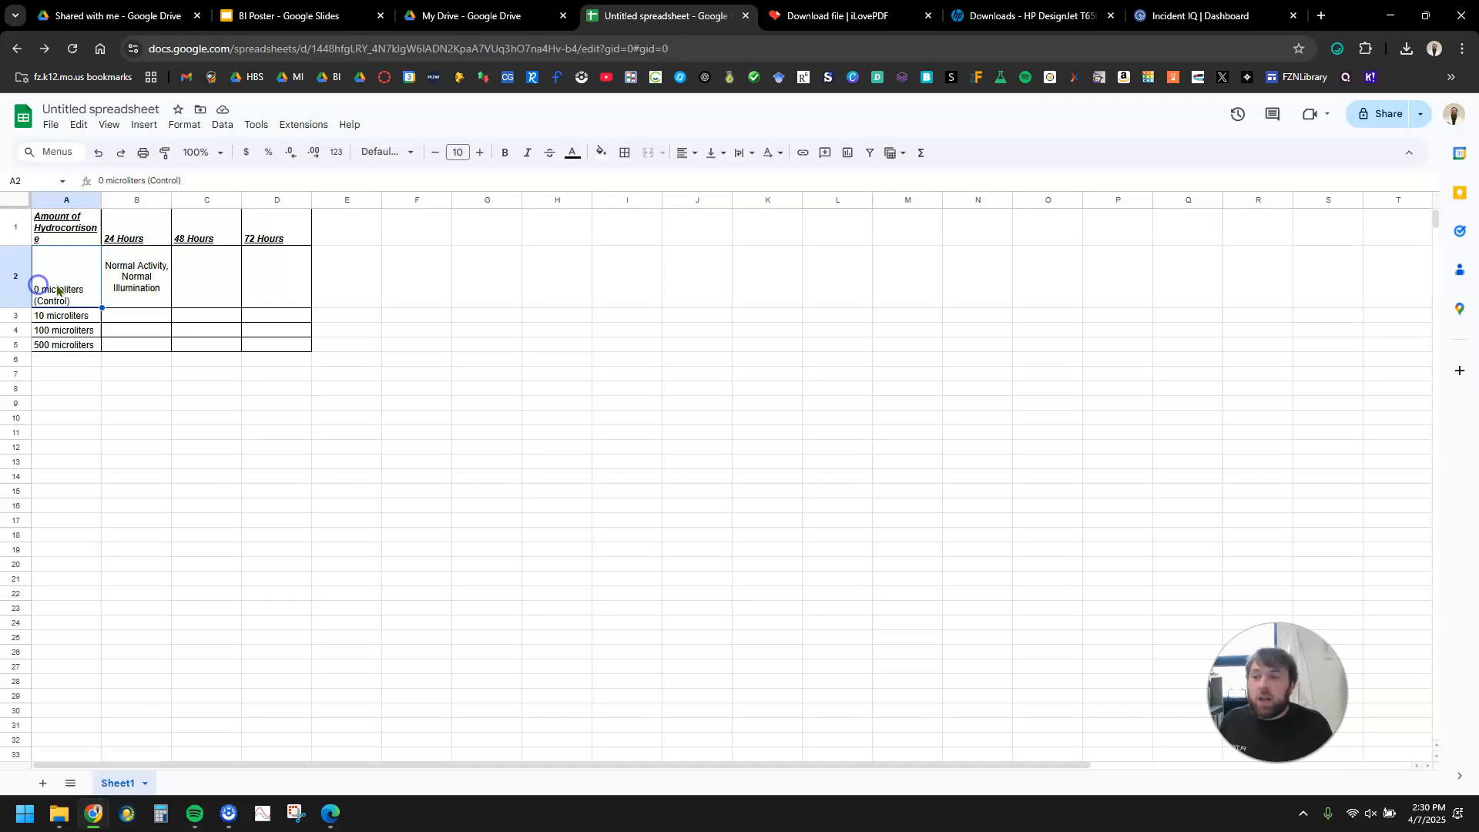
{"action": "left_click", "coordinate": [108, 181]}
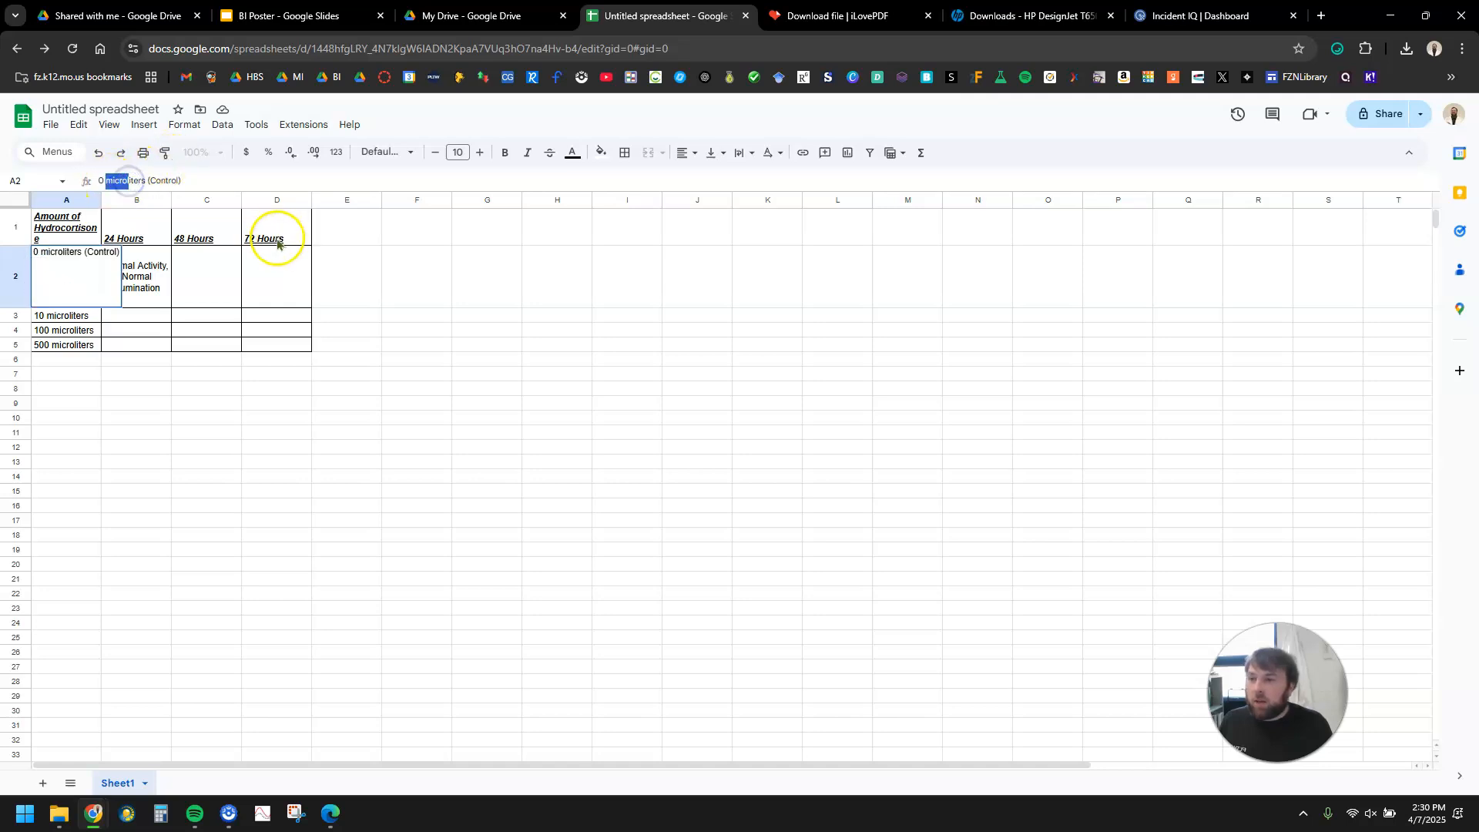
{"action": "left_click", "coordinate": [152, 128]}
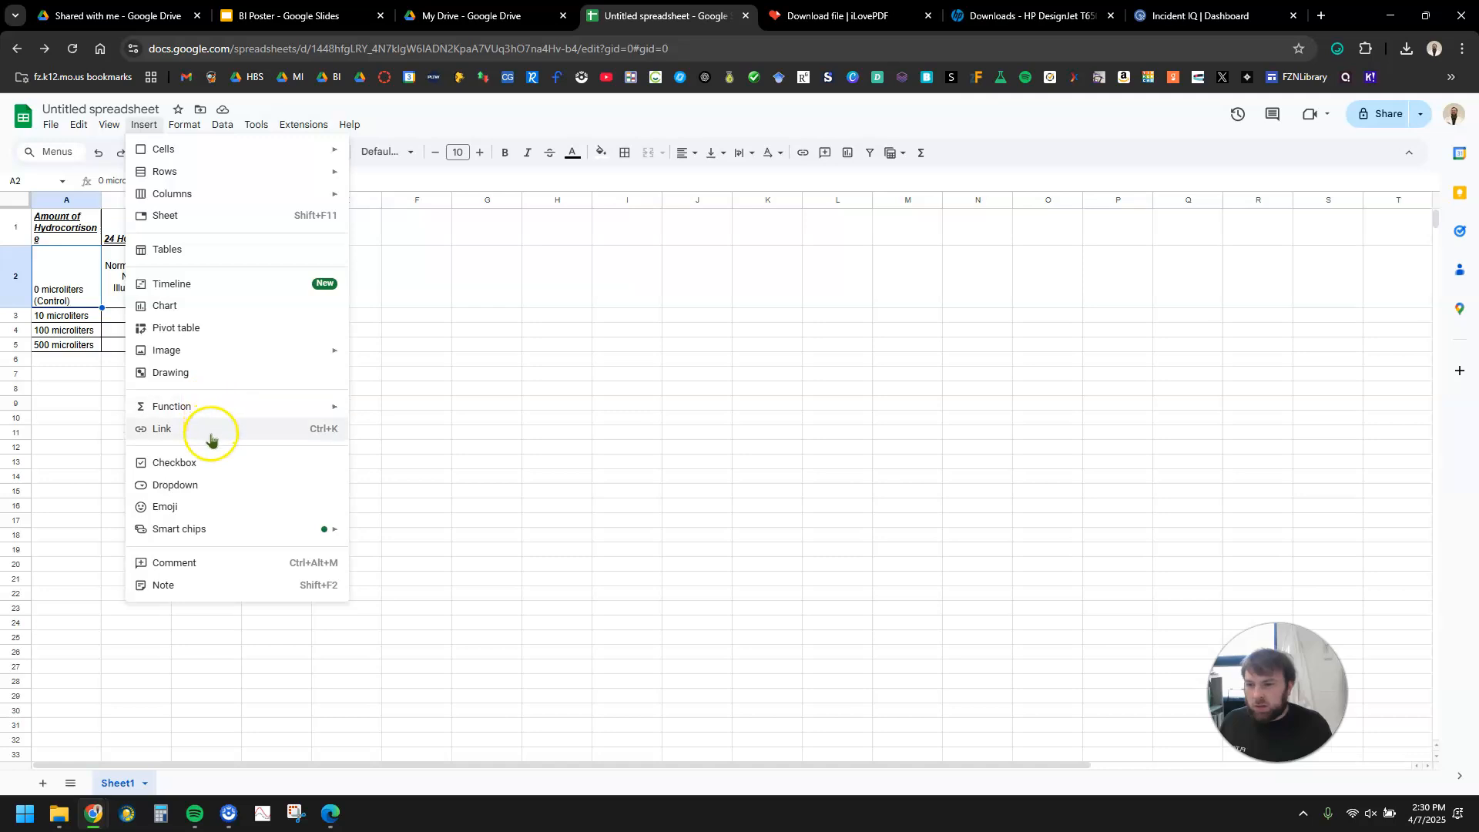
{"action": "left_click", "coordinate": [144, 124]}
Search the web for "mu letter greek" in a new browser tab and copy the lowercase µ character
{"action": "left_click", "coordinate": [1320, 16]}
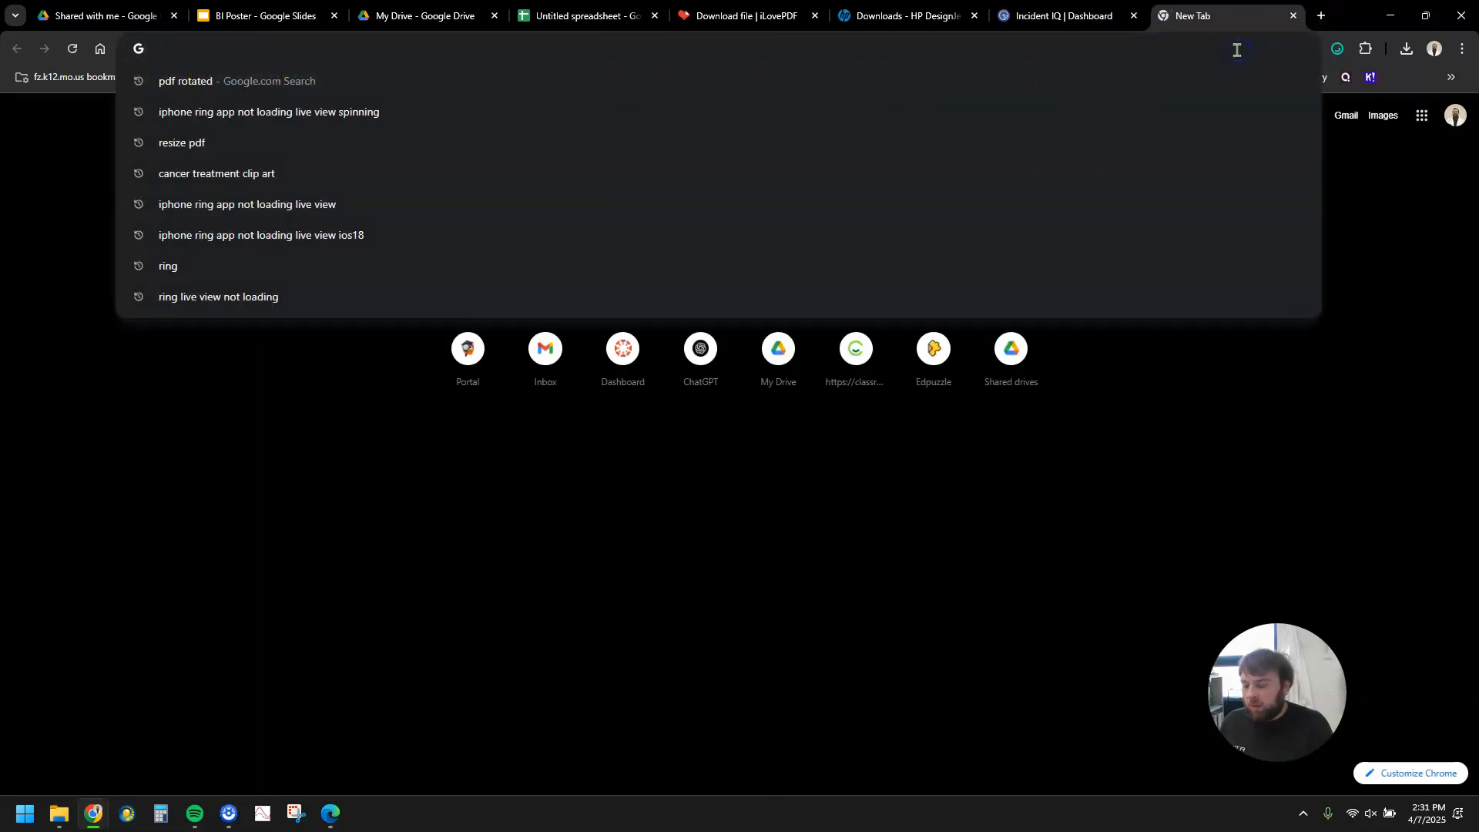
{"action": "type", "text": "mu letter greek"}
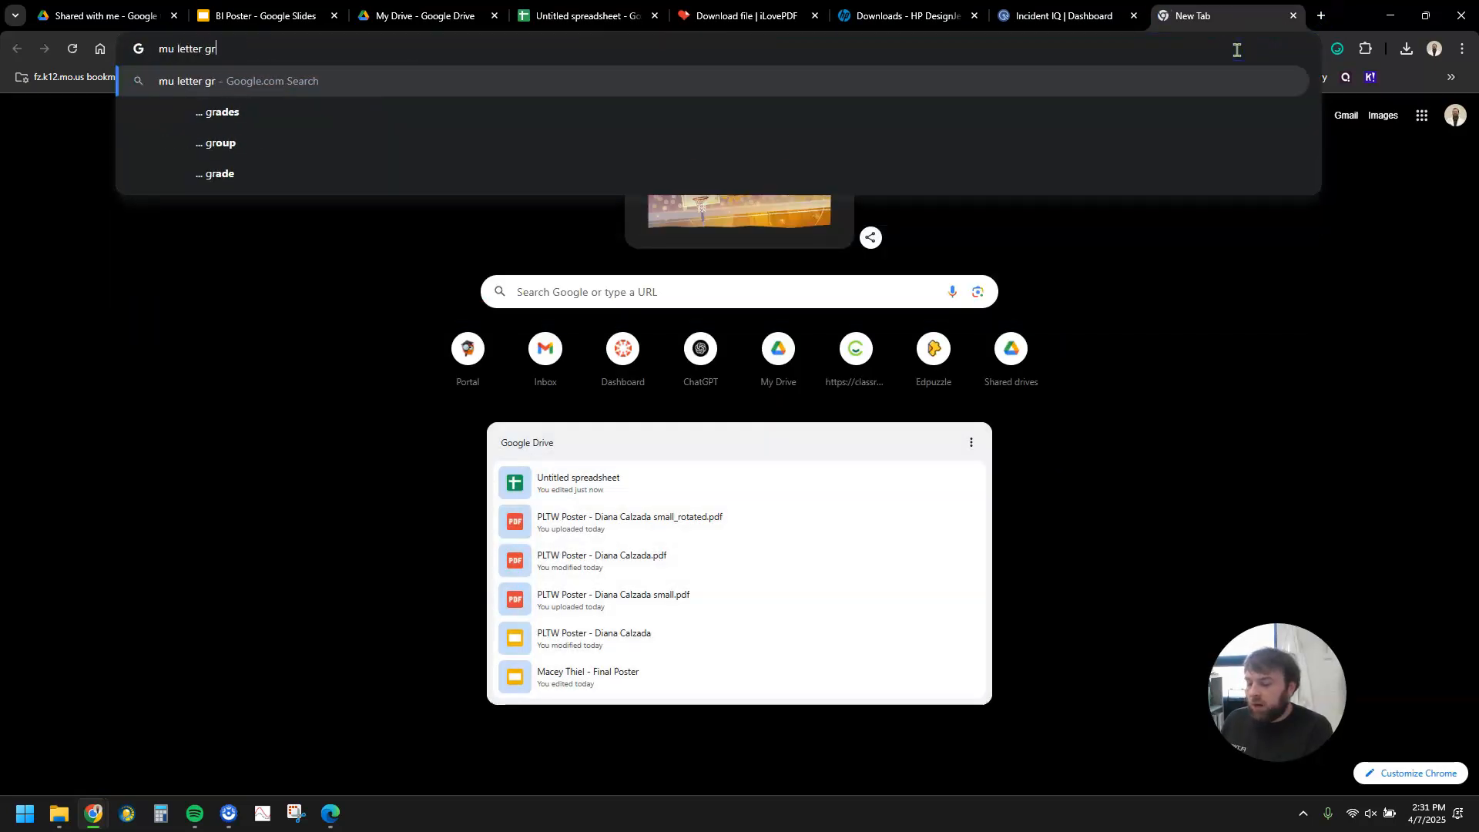
{"action": "key", "text": "Return"}
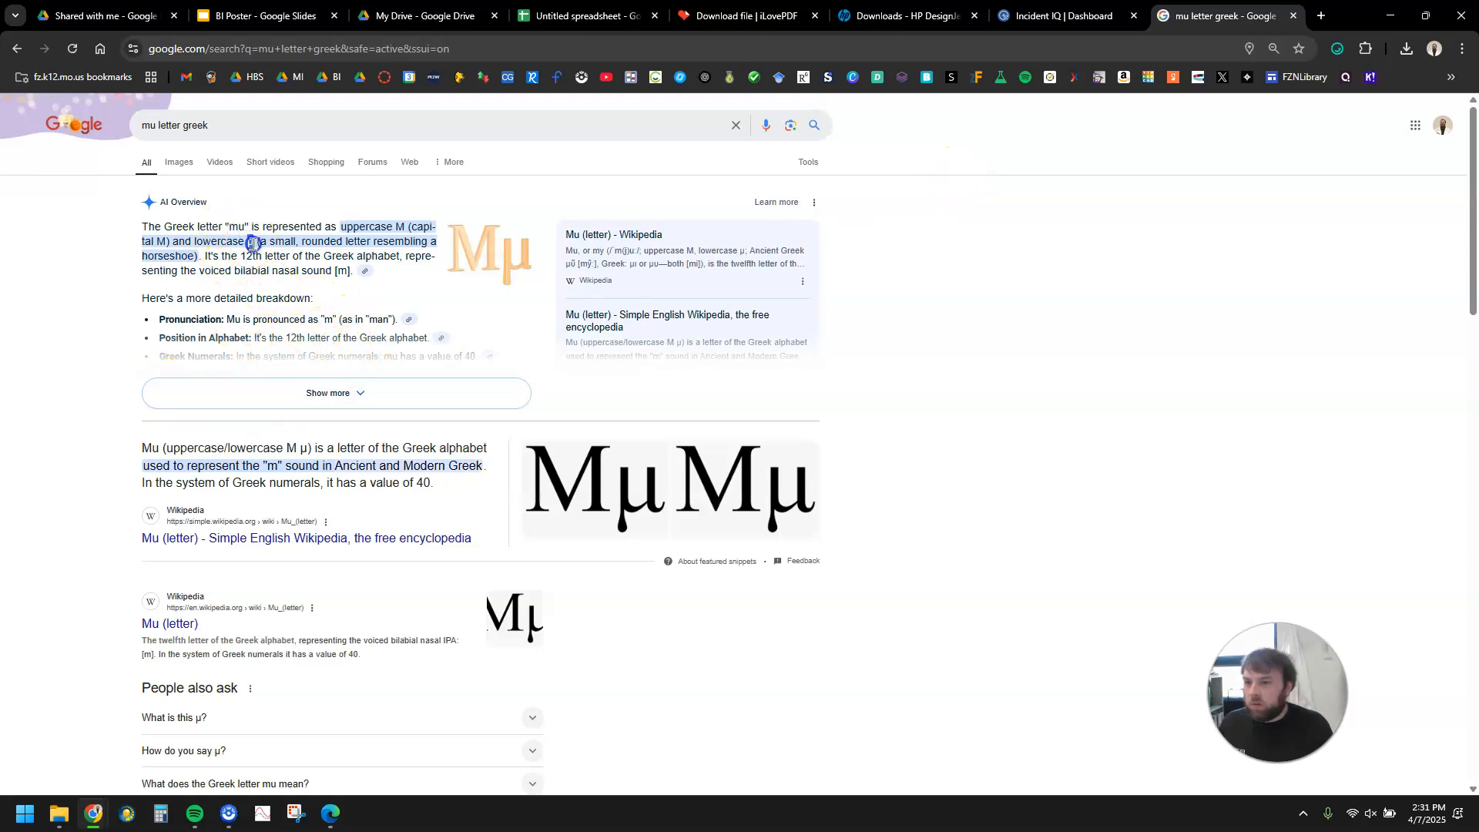
Return to the spreadsheet and replace "micro" with µ in cell A2
{"action": "left_click", "coordinate": [532, 17]}
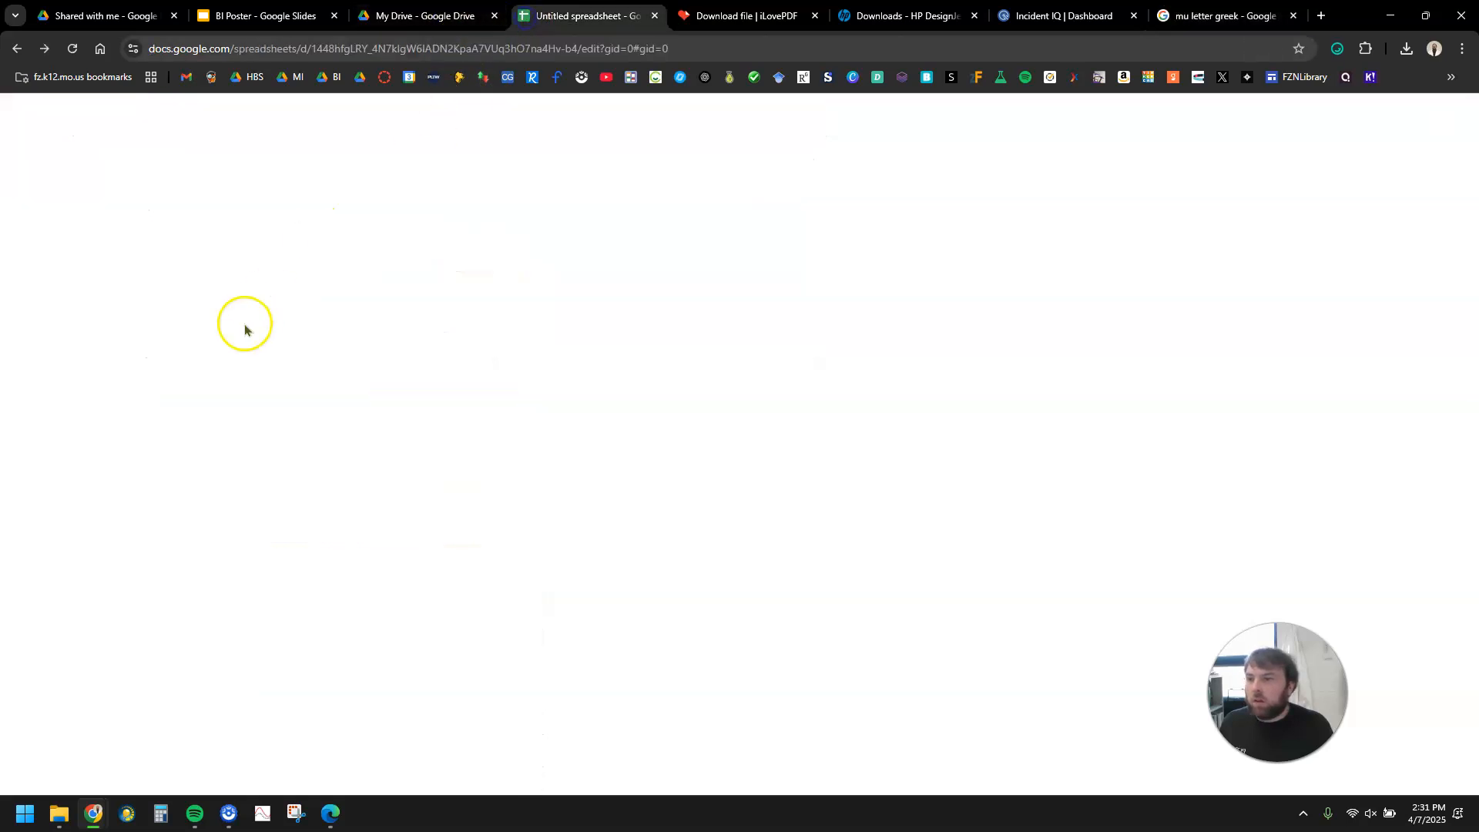
{"action": "left_click", "coordinate": [52, 288]}
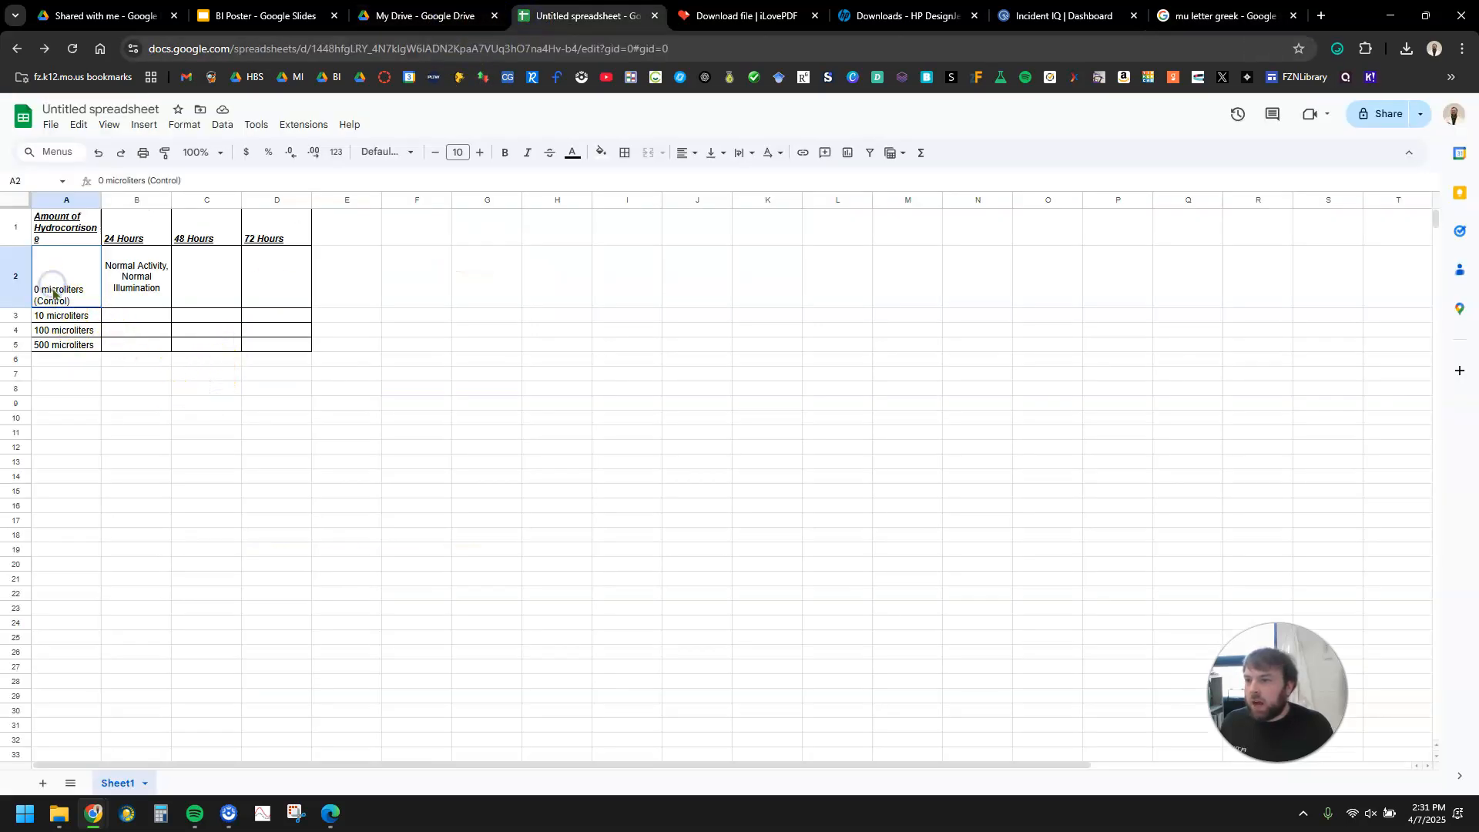
{"action": "double_click", "coordinate": [52, 289]}
{"action": "double_click", "coordinate": [61, 252]}
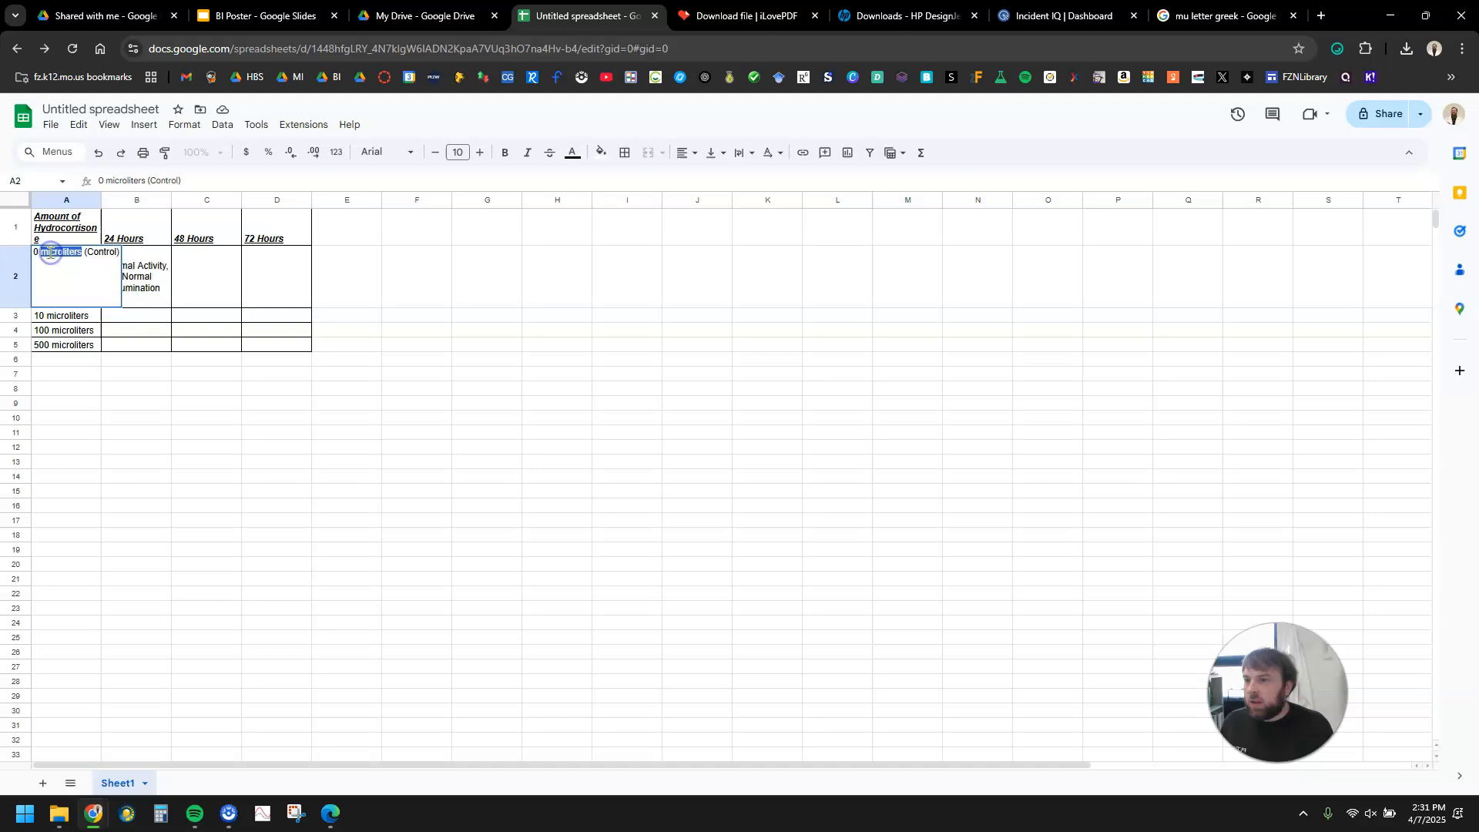
{"action": "type", "text": "µ"}
{"action": "key", "text": "Return"}
{"action": "left_click", "coordinate": [93, 266]}
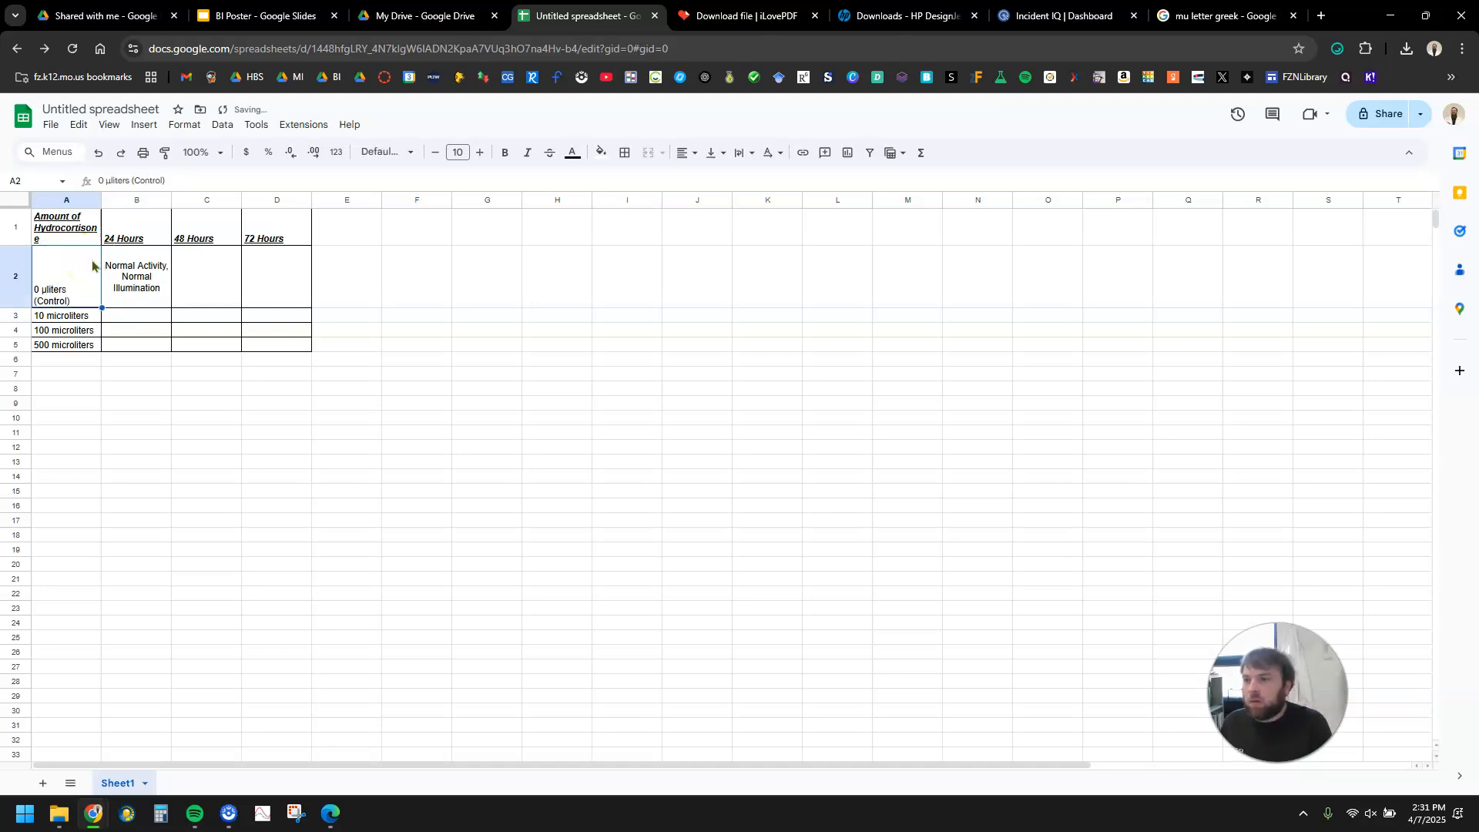
Replace "liters" with L in cell A2 so the label reads "0 µL (Control)"
{"action": "left_click", "coordinate": [110, 181]}
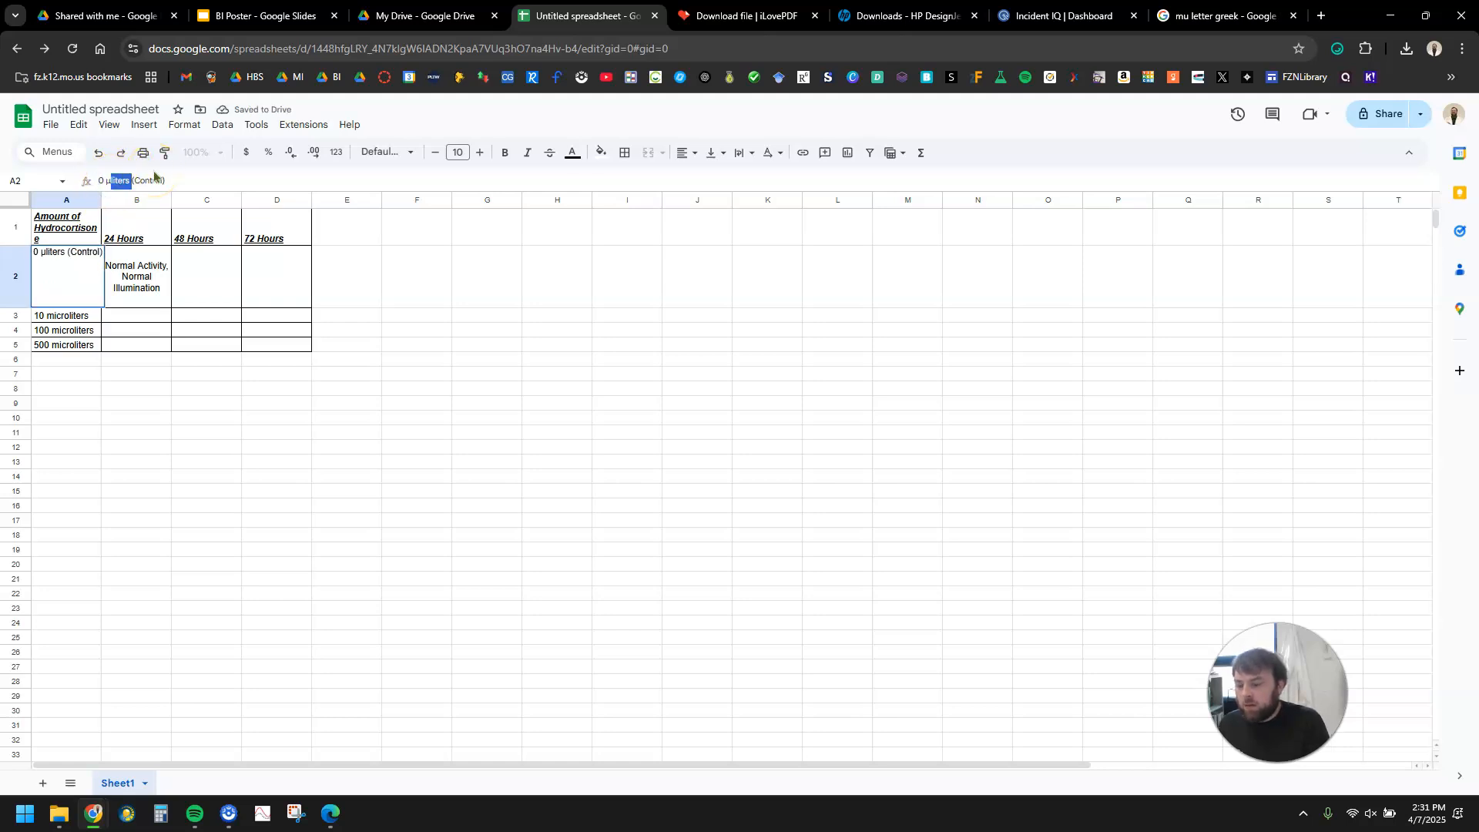
{"action": "key", "text": "Return"}
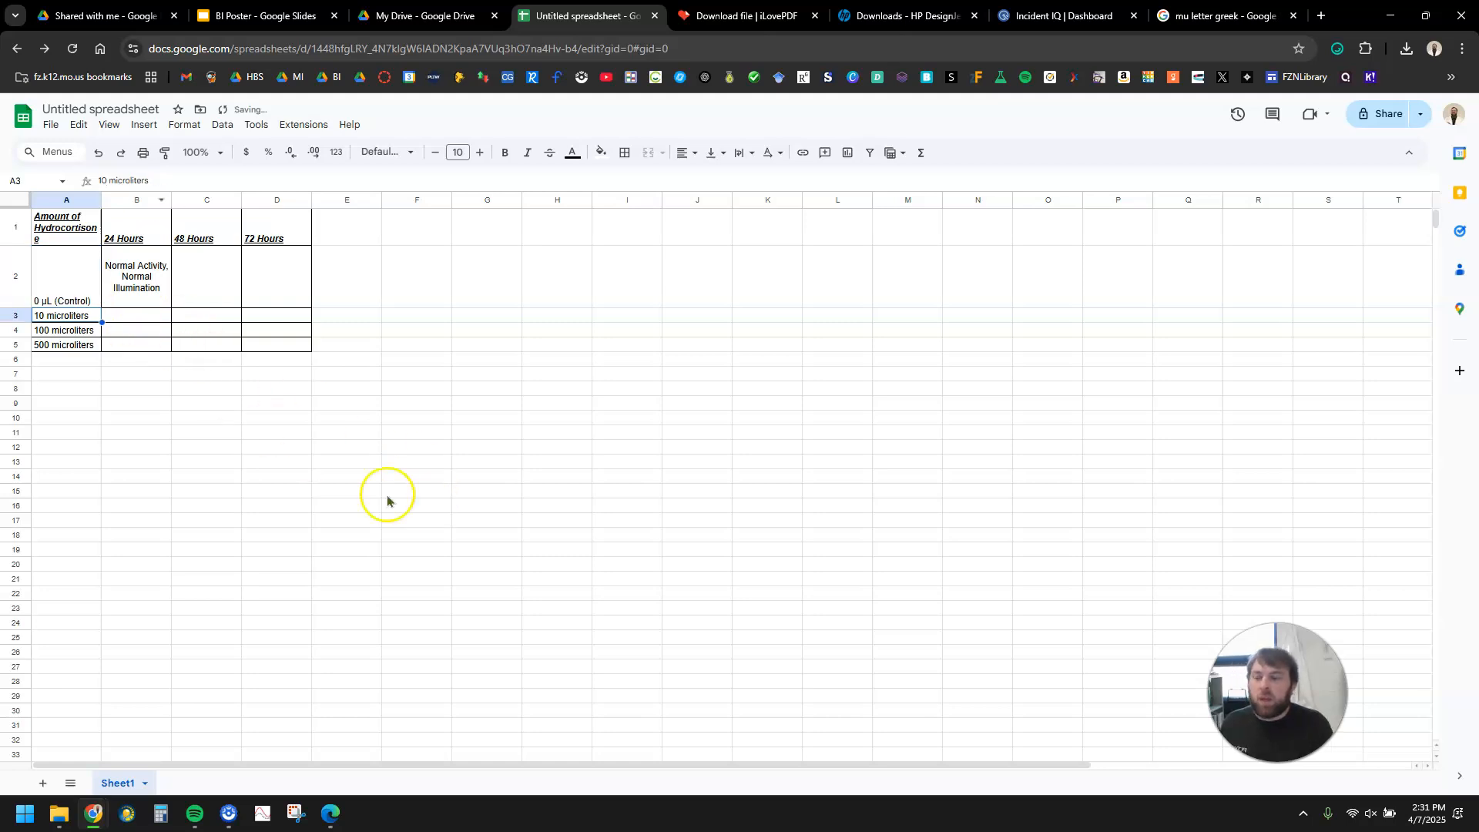
{"action": "left_click", "coordinate": [60, 291]}
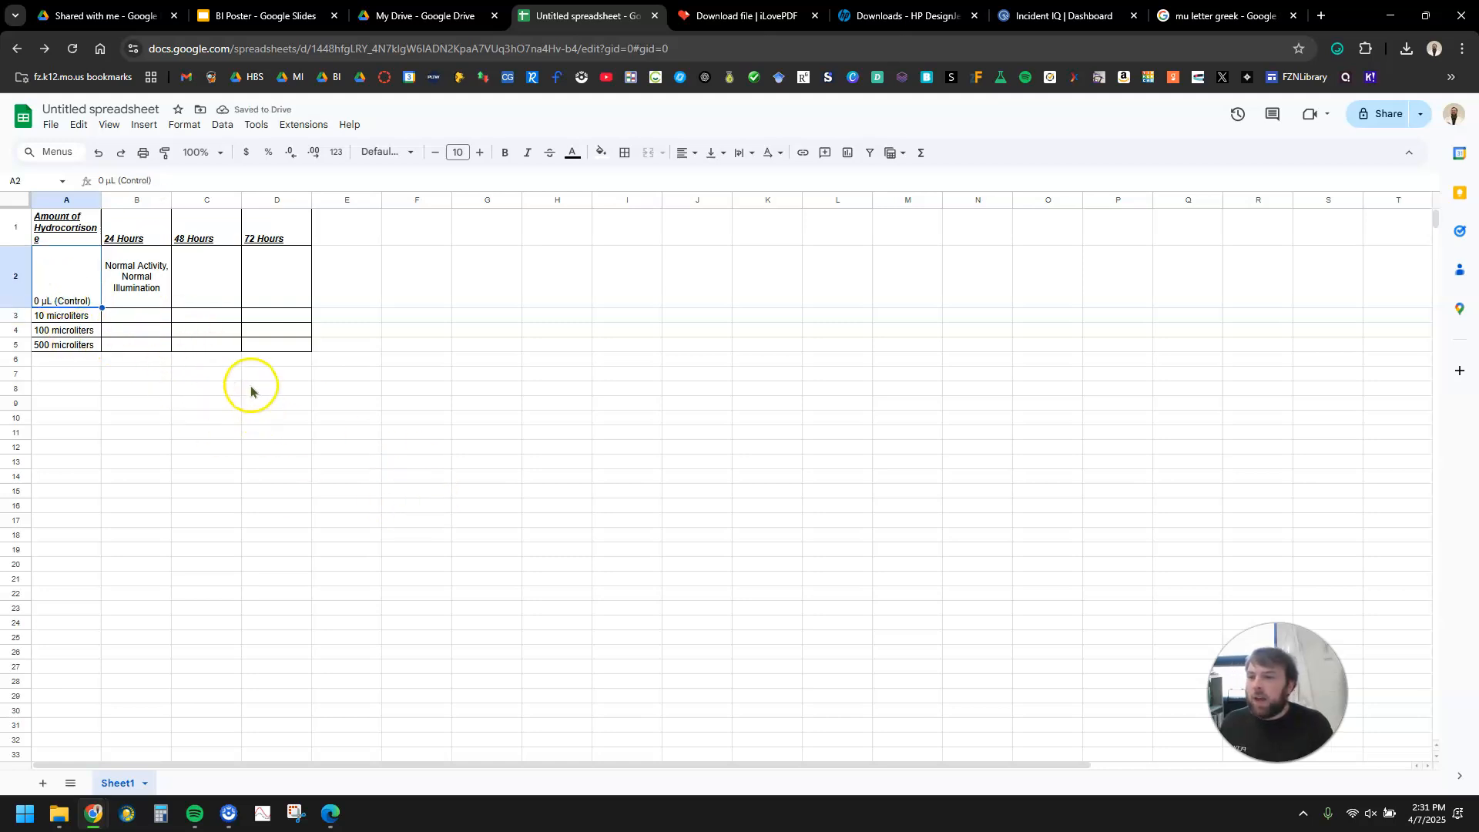
Widen column A slightly so "Hydrocortisone" fits on one line, and put "(Control)" on a second line in cell A2
{"action": "left_click_drag", "start_coordinate": [99, 200], "coordinate": [112, 202]}
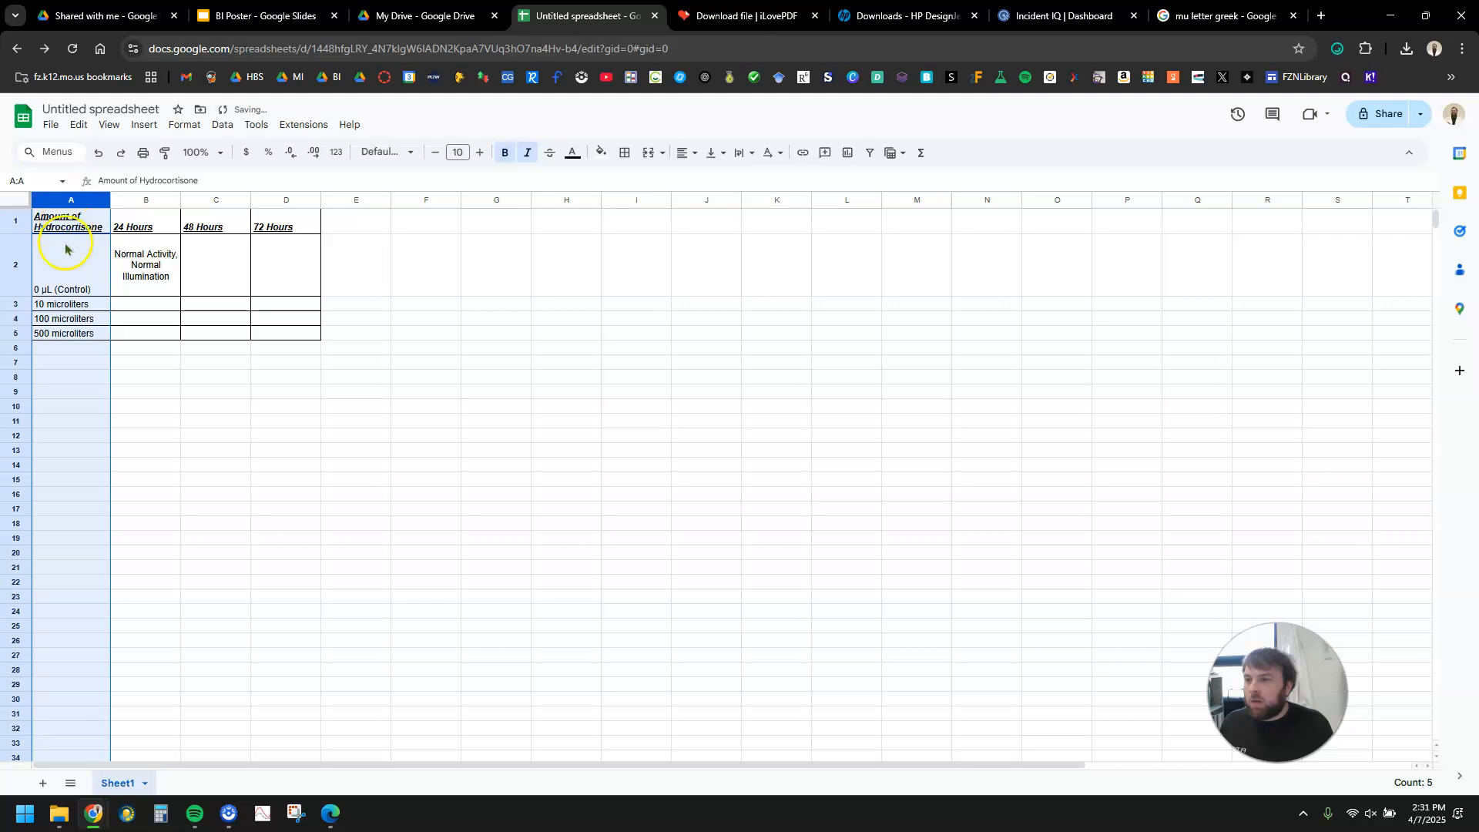
{"action": "left_click", "coordinate": [65, 293]}
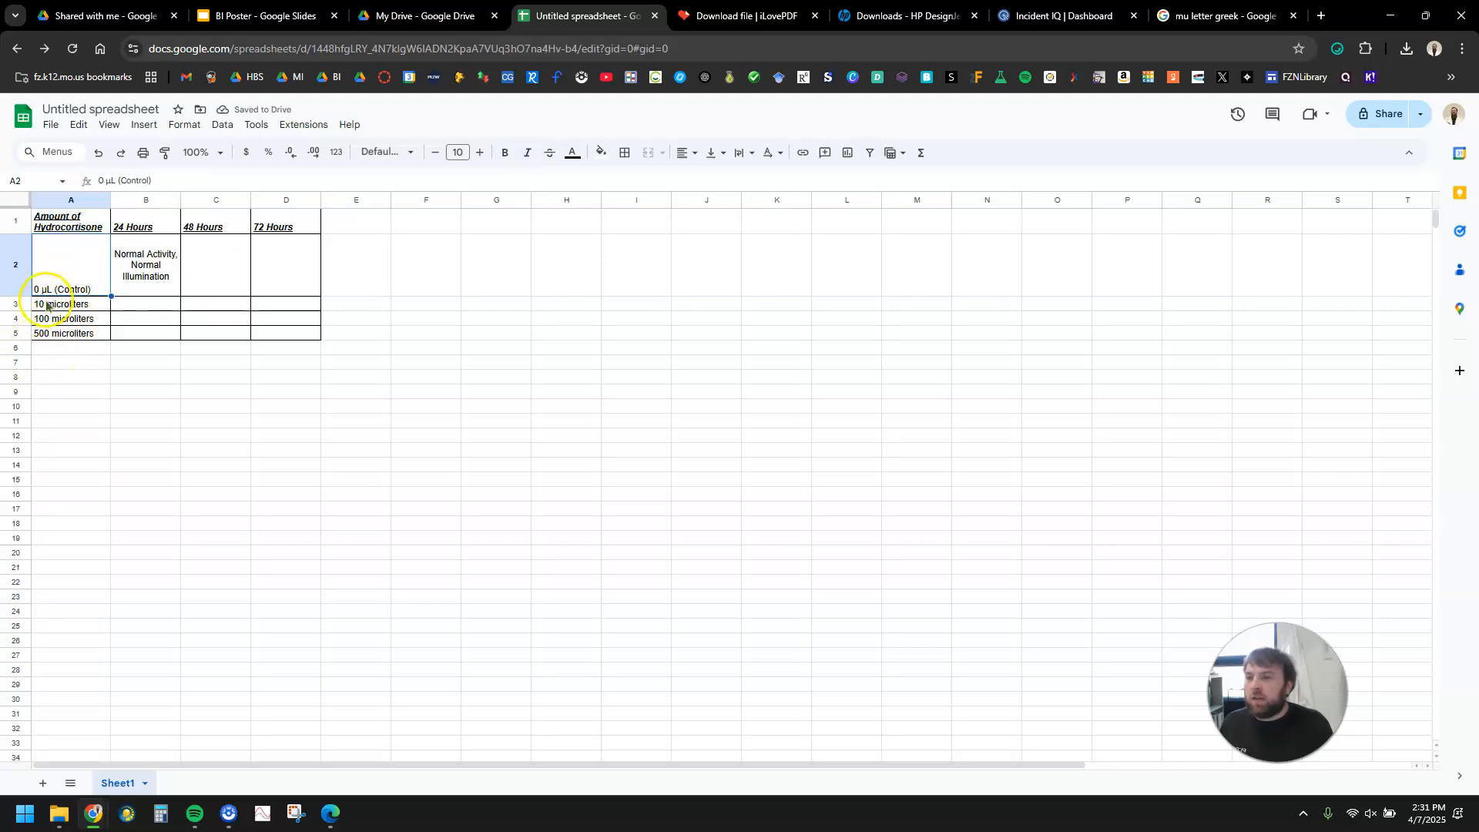
{"action": "left_click", "coordinate": [120, 179]}
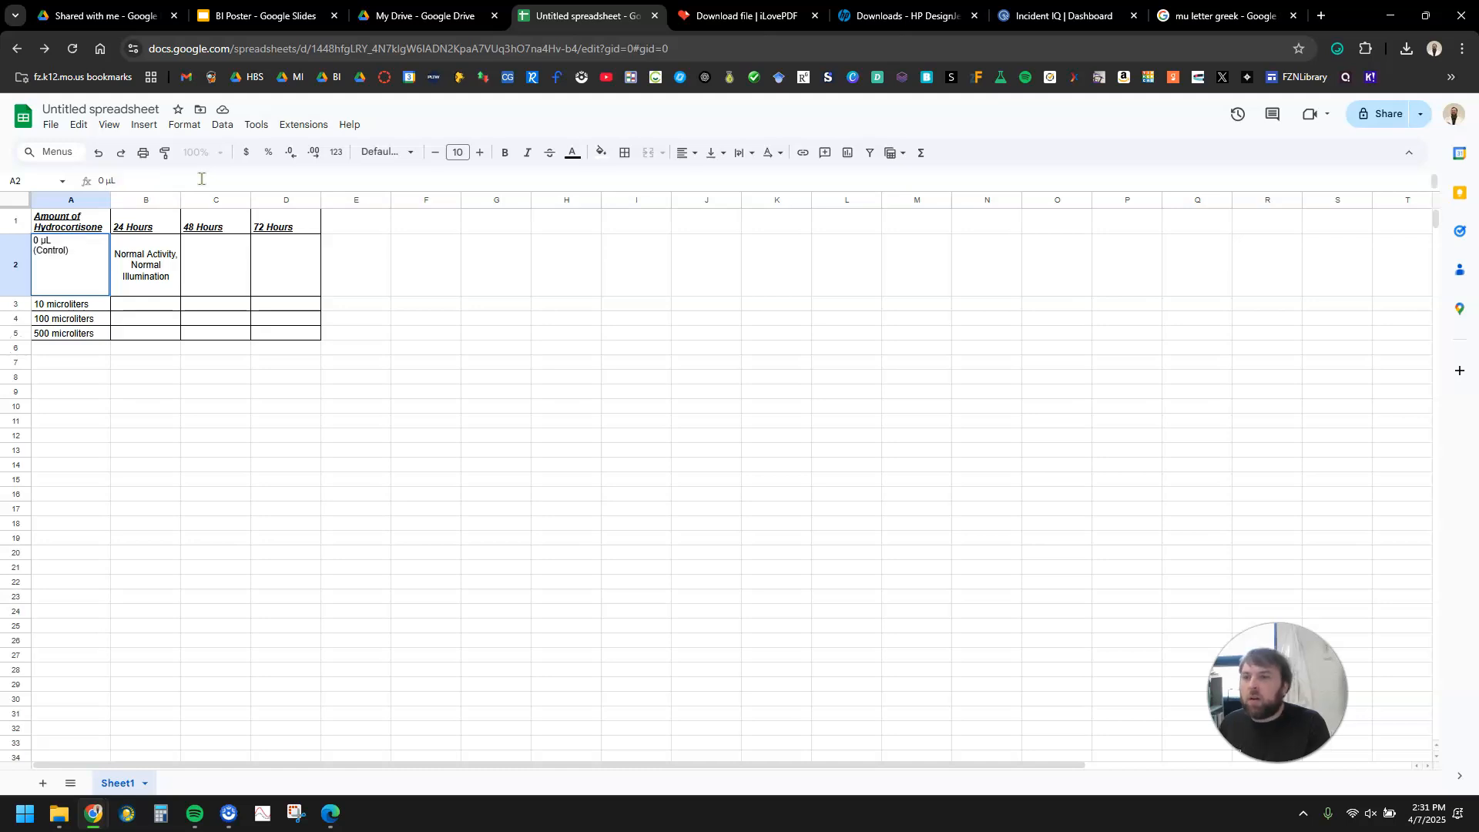
{"action": "key", "text": "Return"}
{"action": "left_click", "coordinate": [33, 280]}
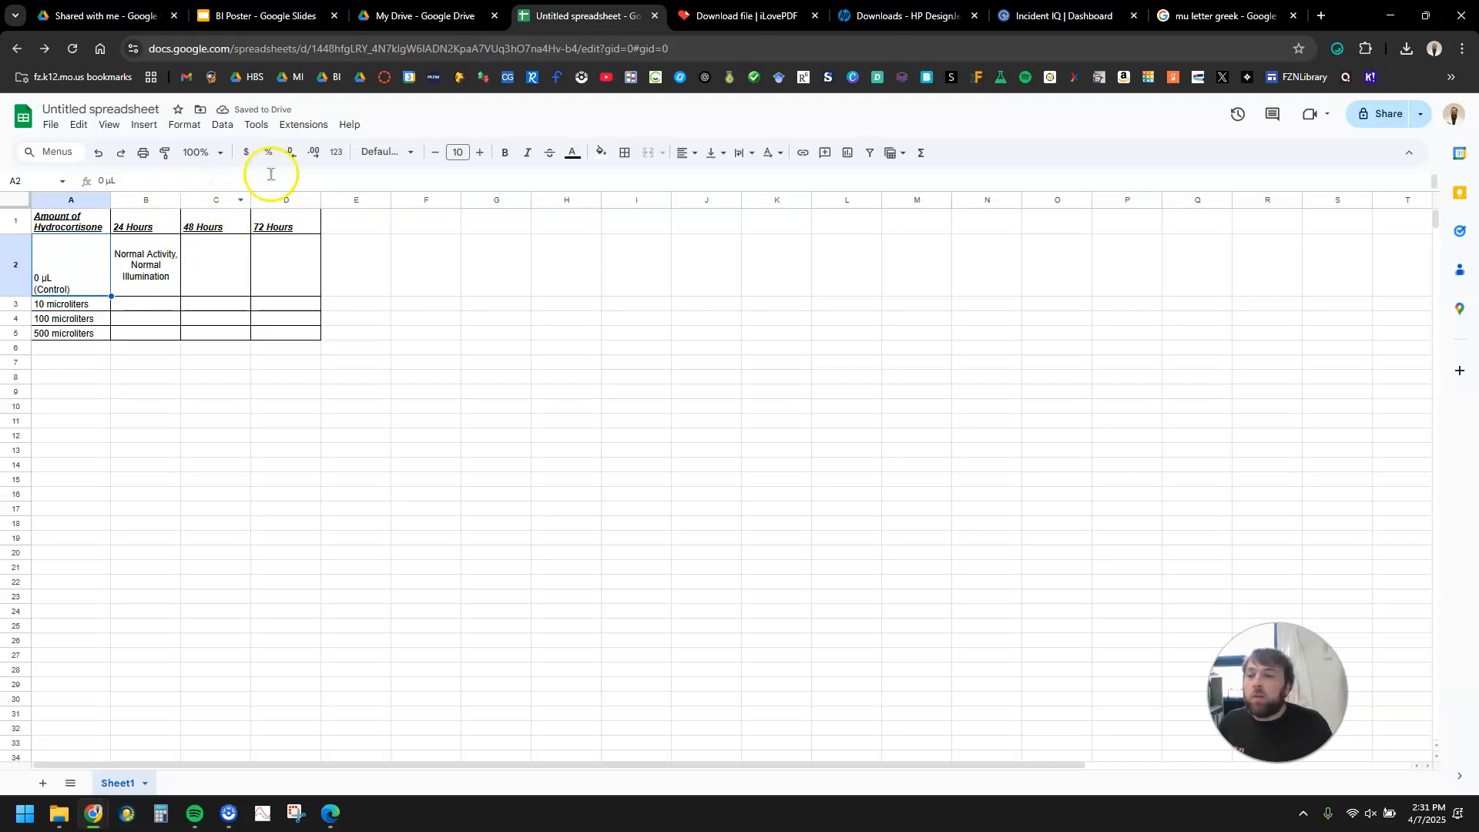
Enlarge the formula bar so that both lines of cell A2 can be read
{"action": "left_click", "coordinate": [85, 250]}
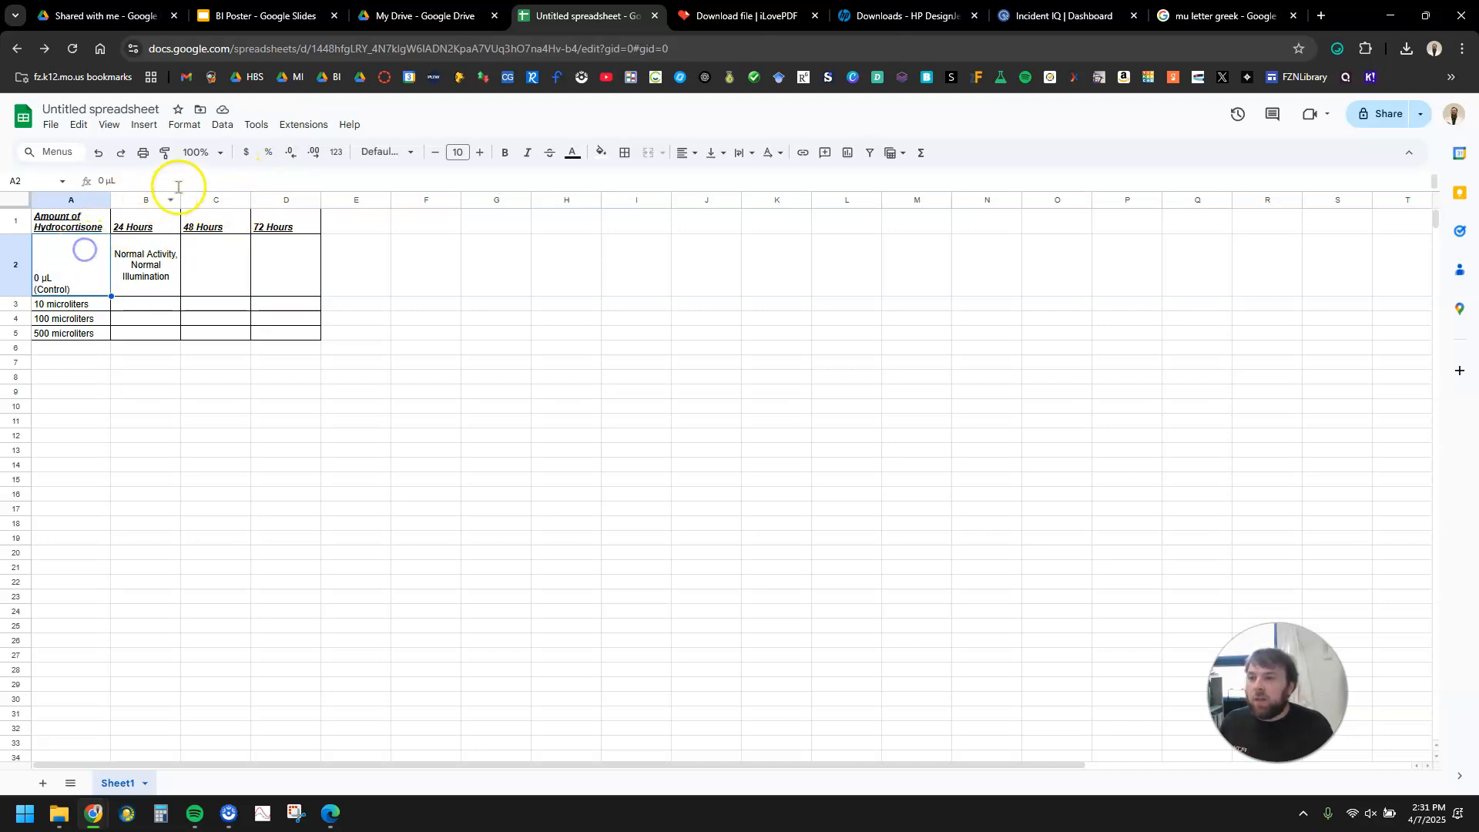
{"action": "left_click_drag", "start_coordinate": [178, 189], "coordinate": [188, 240]}
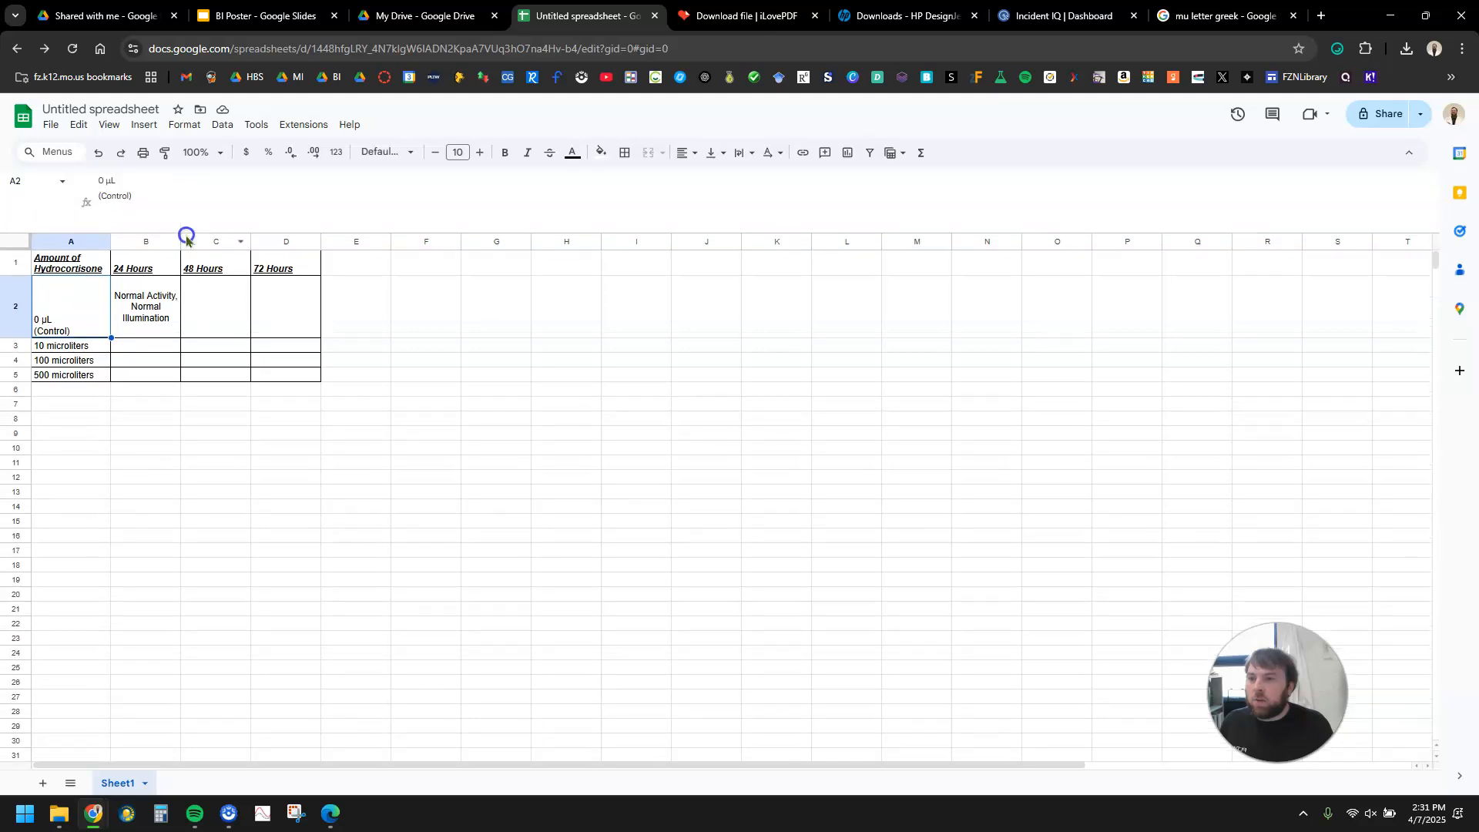
{"action": "left_click", "coordinate": [515, 404]}
{"action": "left_click", "coordinate": [94, 316]}
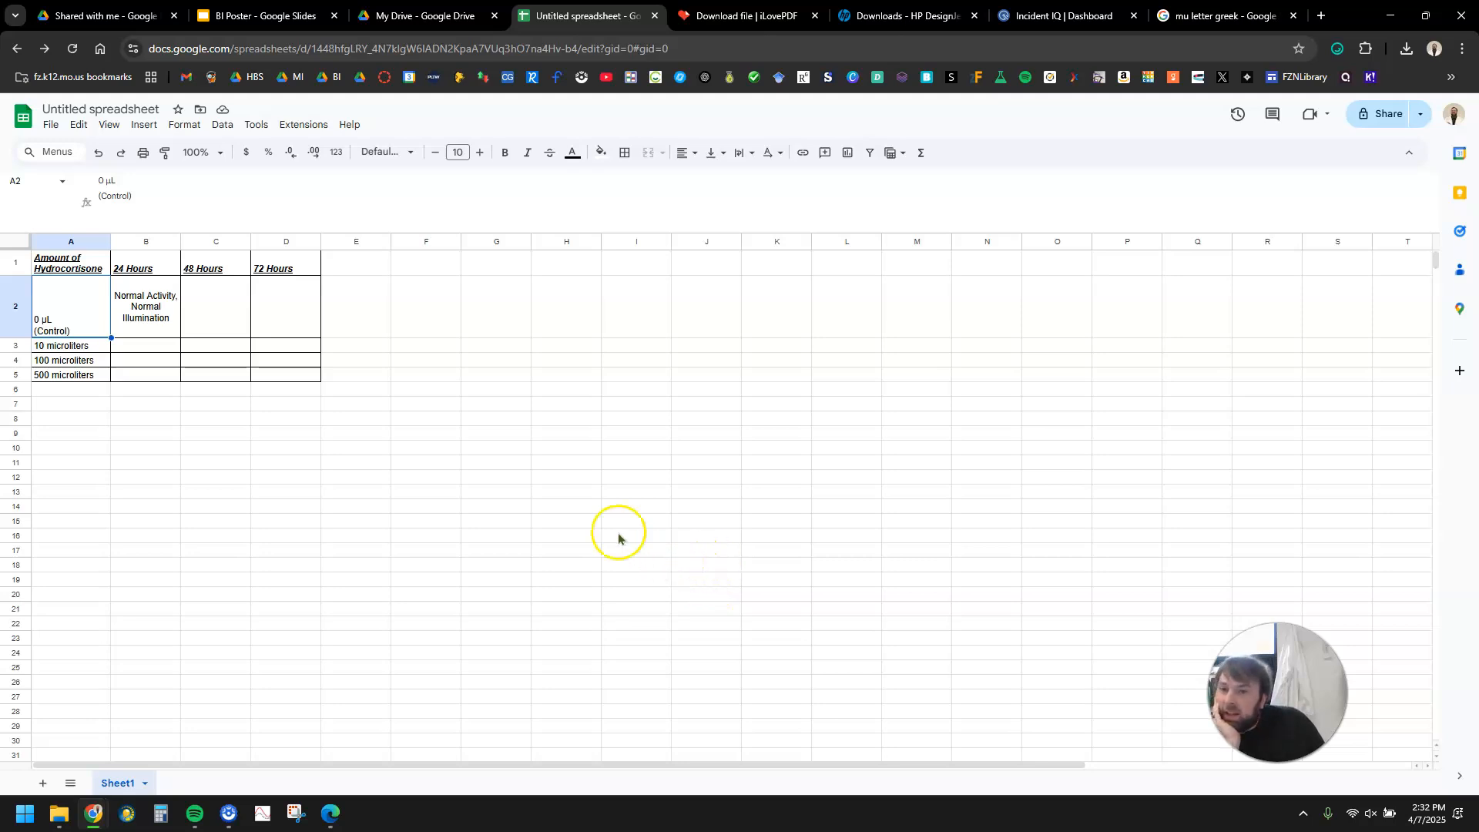
{"action": "left_click", "coordinate": [150, 304]}
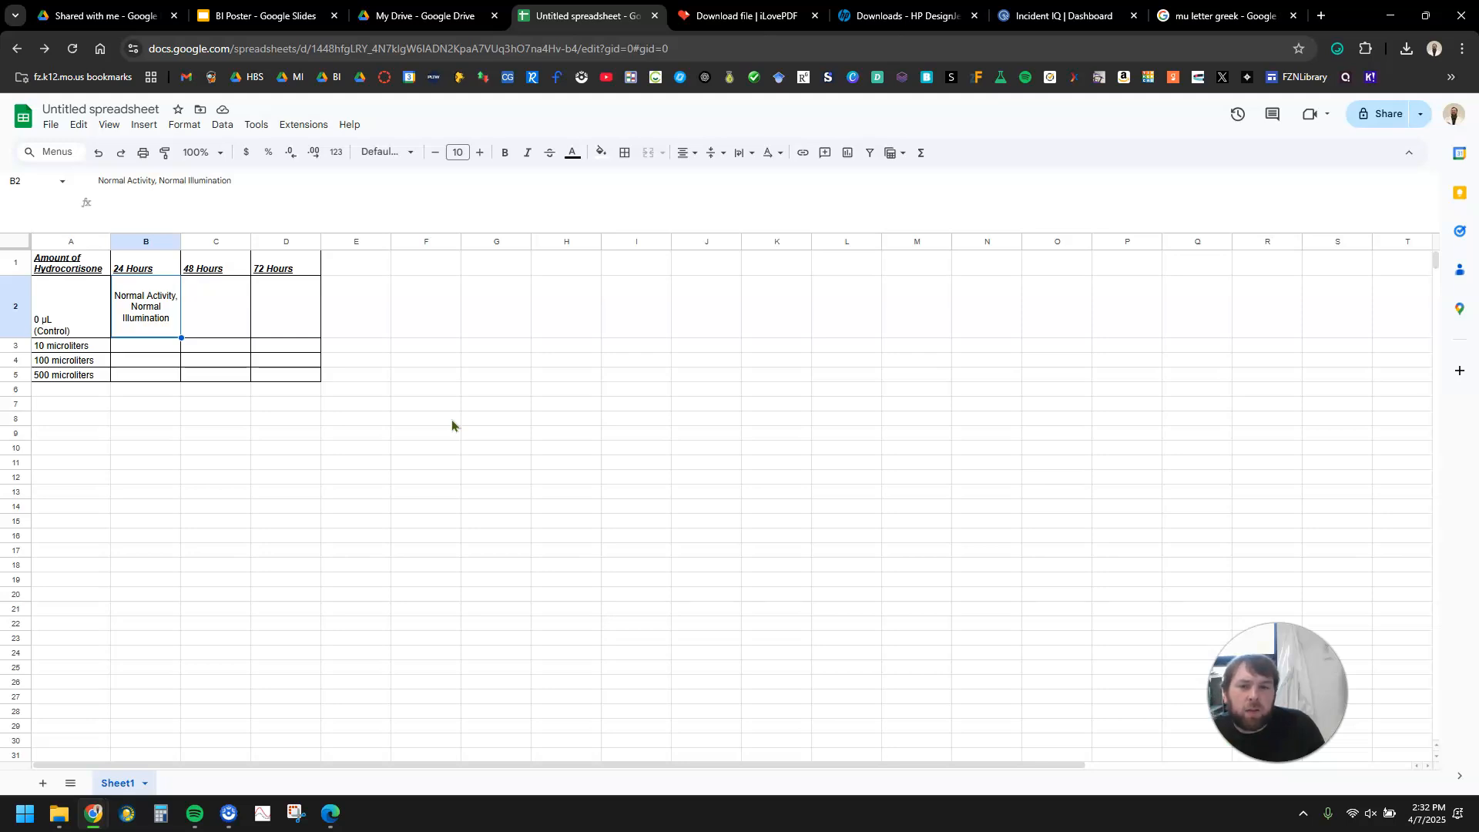
{"action": "left_click", "coordinate": [286, 565]}
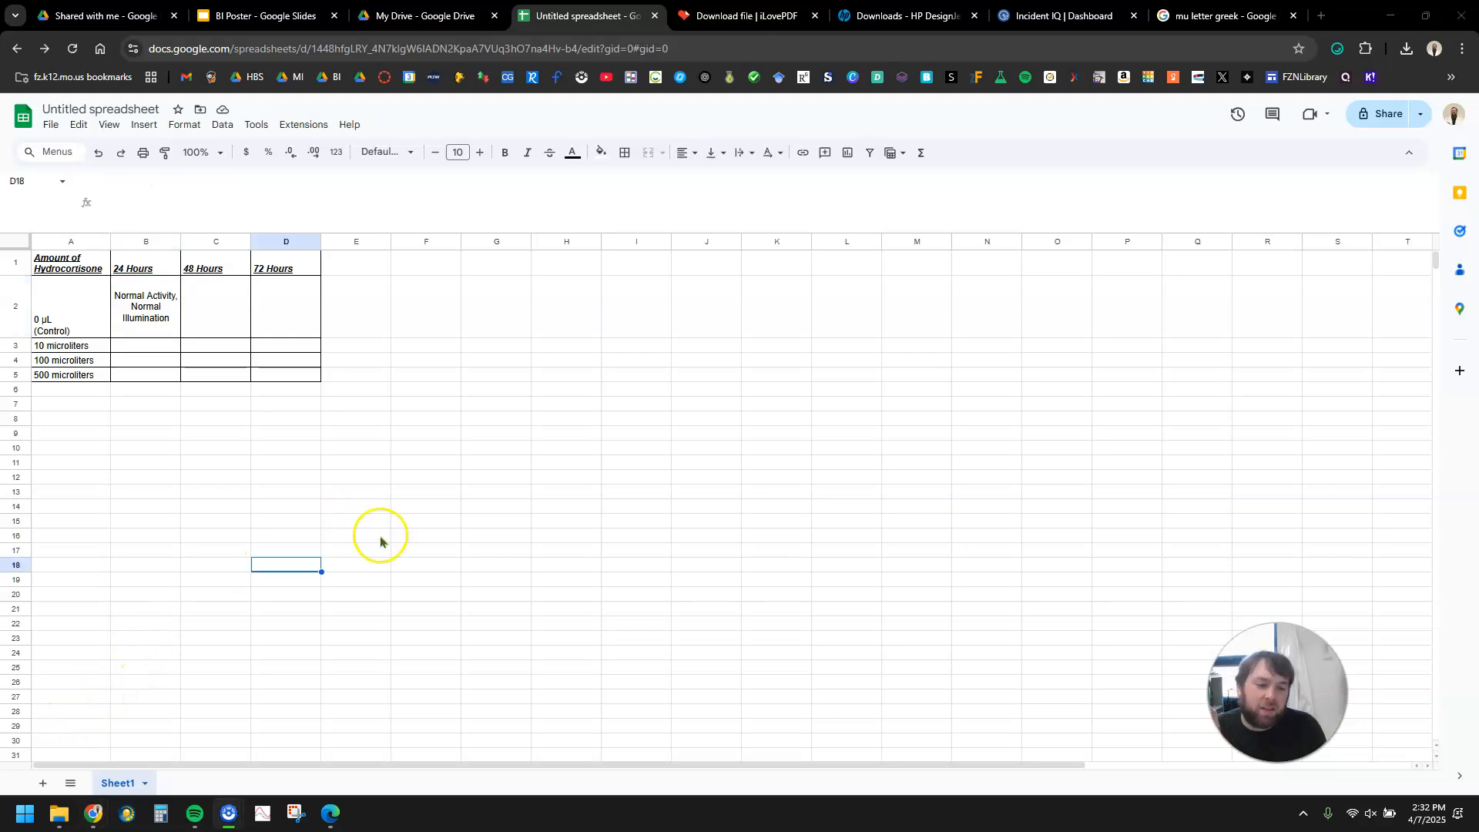
{"action": "left_click", "coordinate": [108, 294]}
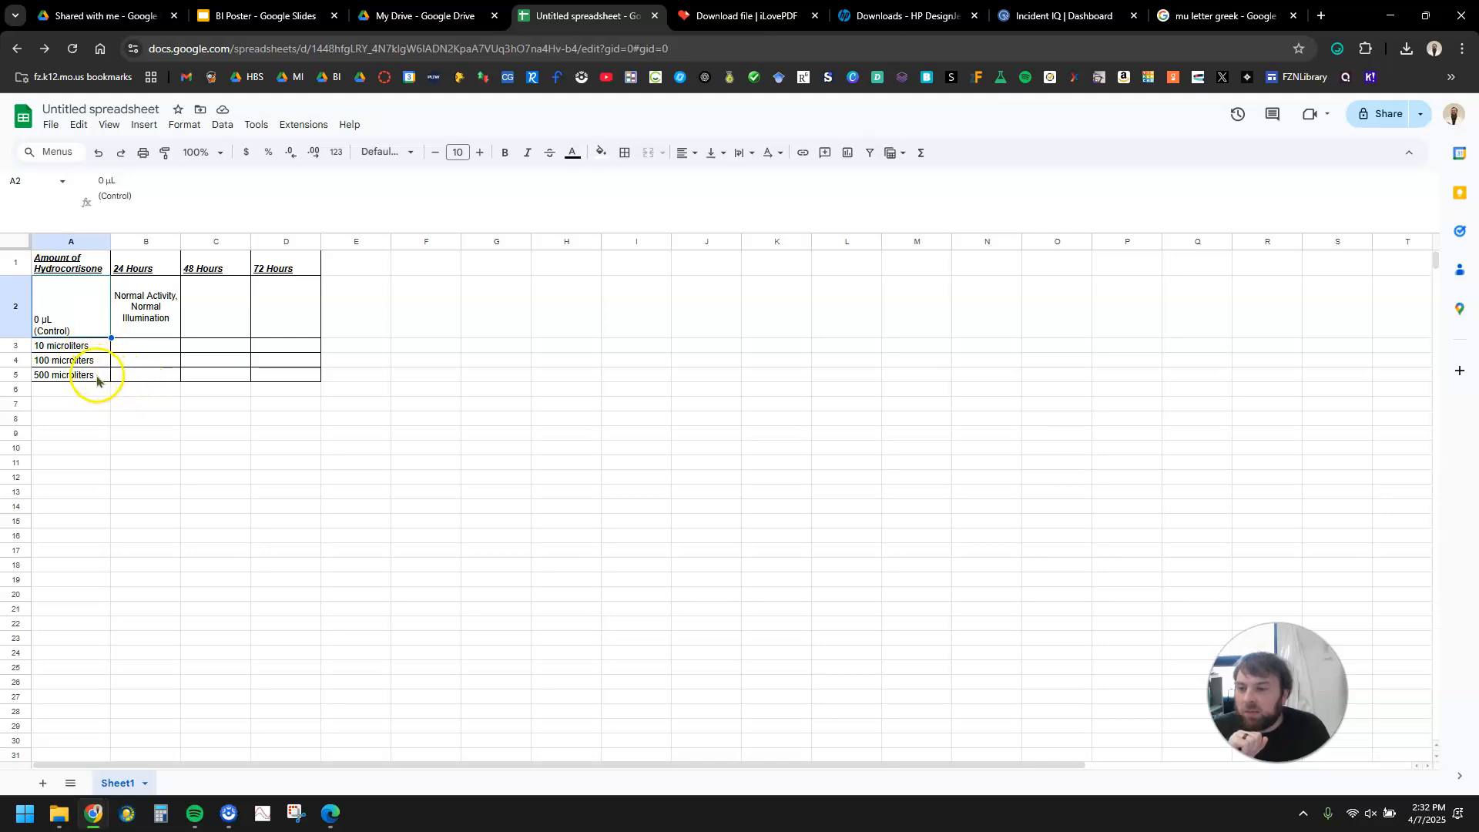
Apply all borders to the table A1:D5 and set the border color to red
{"action": "left_click_drag", "start_coordinate": [102, 266], "coordinate": [270, 370]}
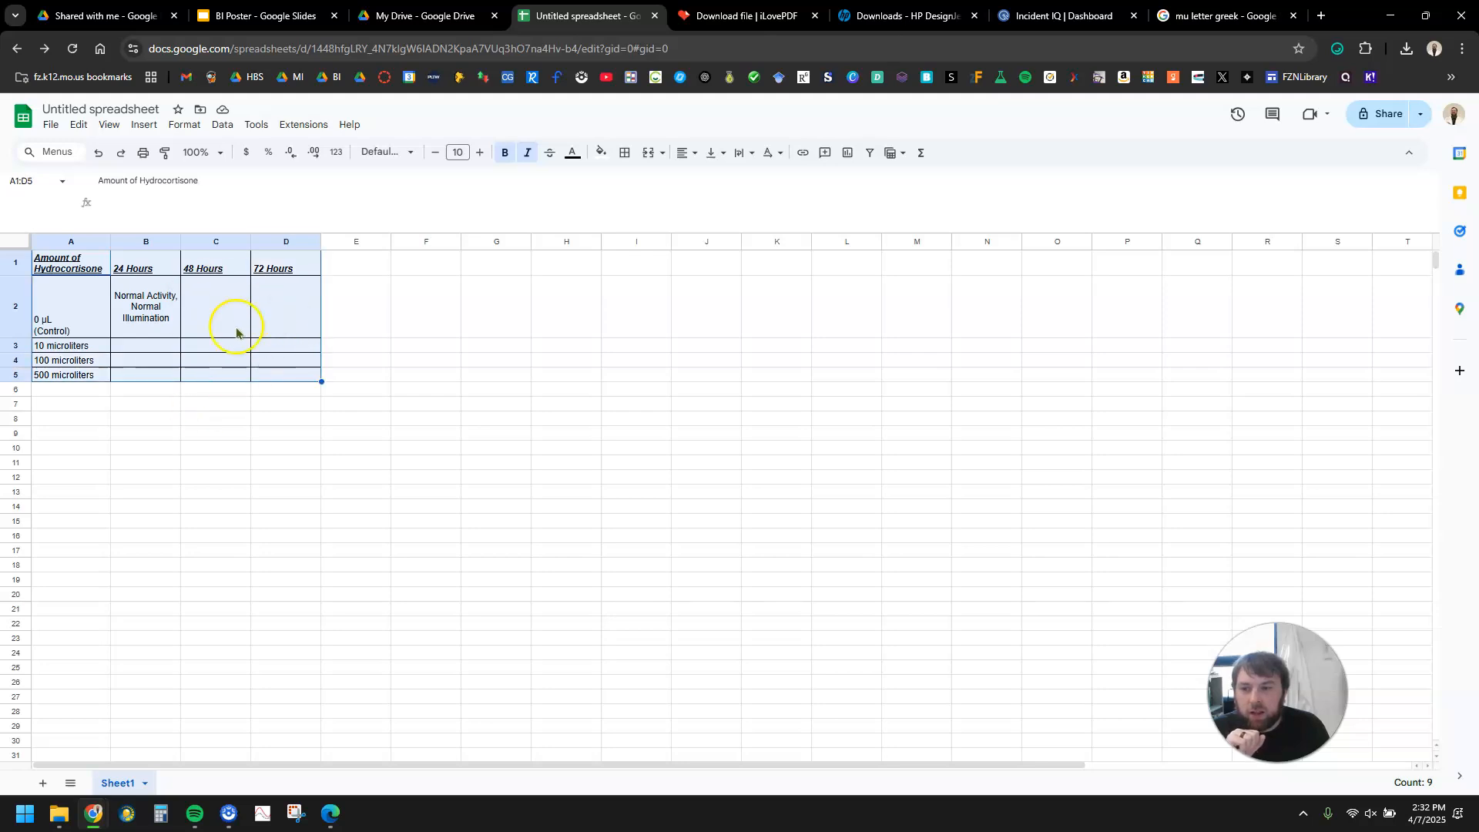
{"action": "left_click", "coordinate": [621, 153]}
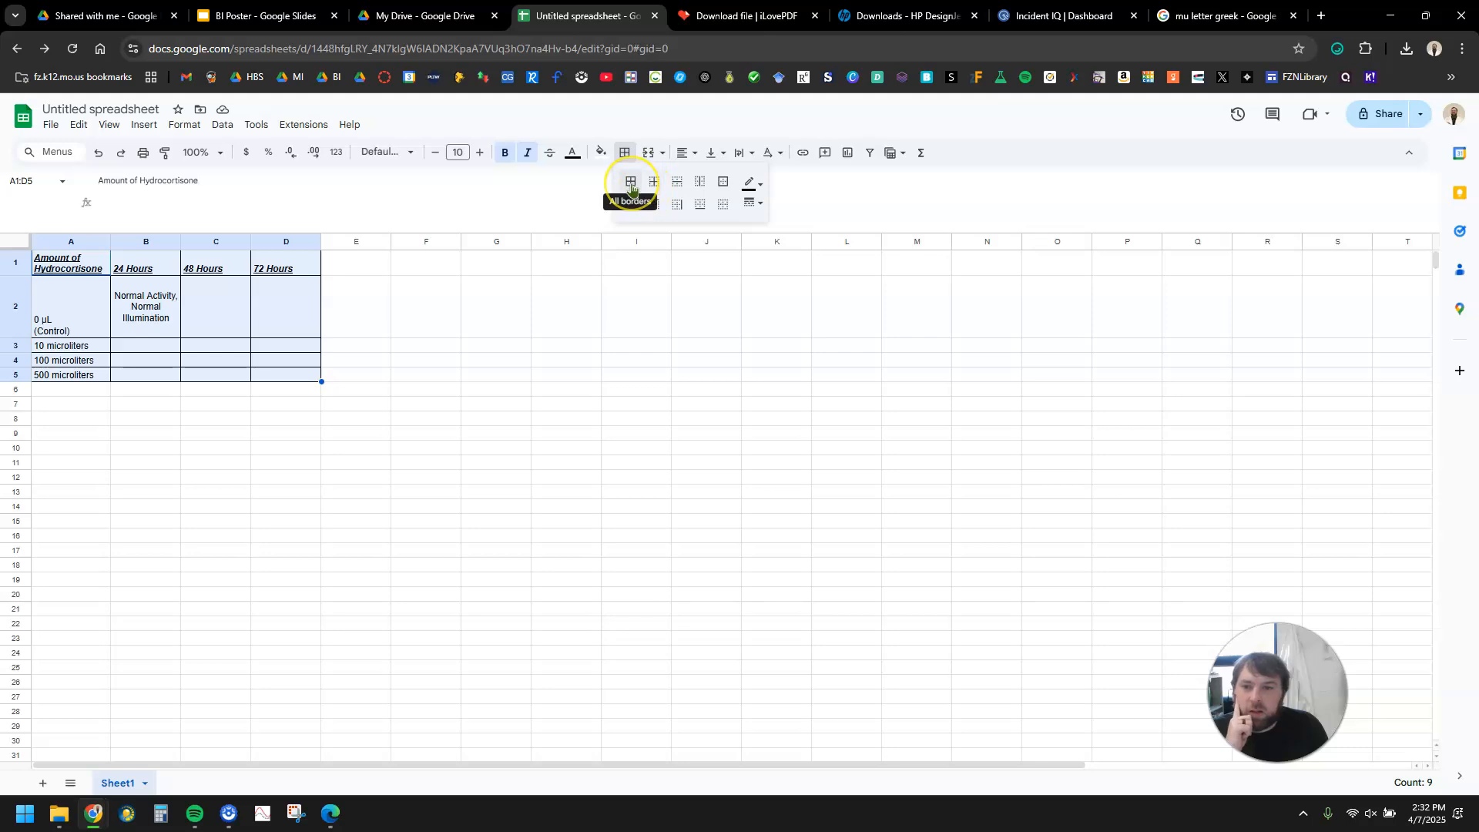
{"action": "left_click", "coordinate": [631, 185]}
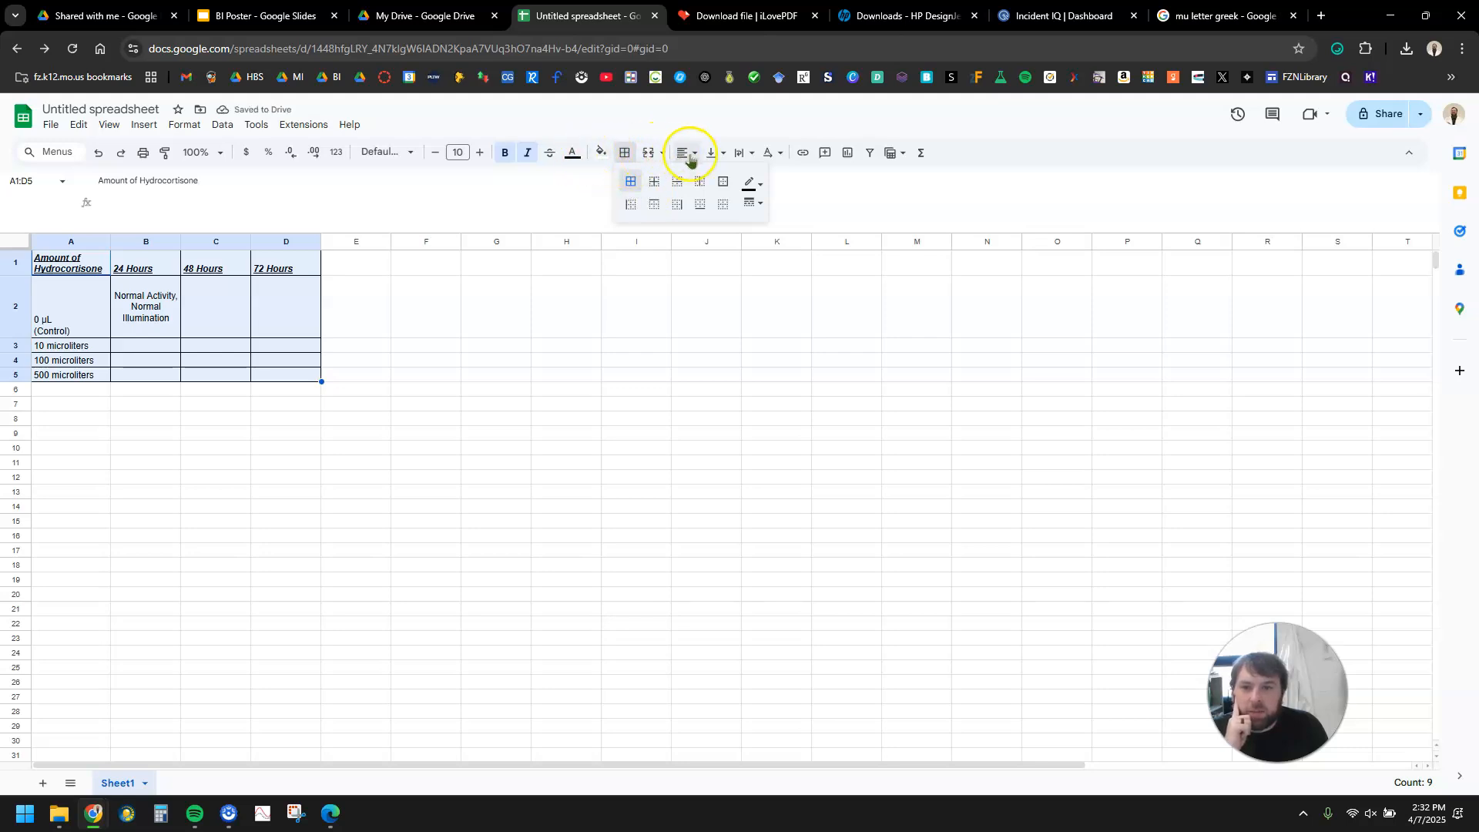
{"action": "left_click", "coordinate": [762, 185]}
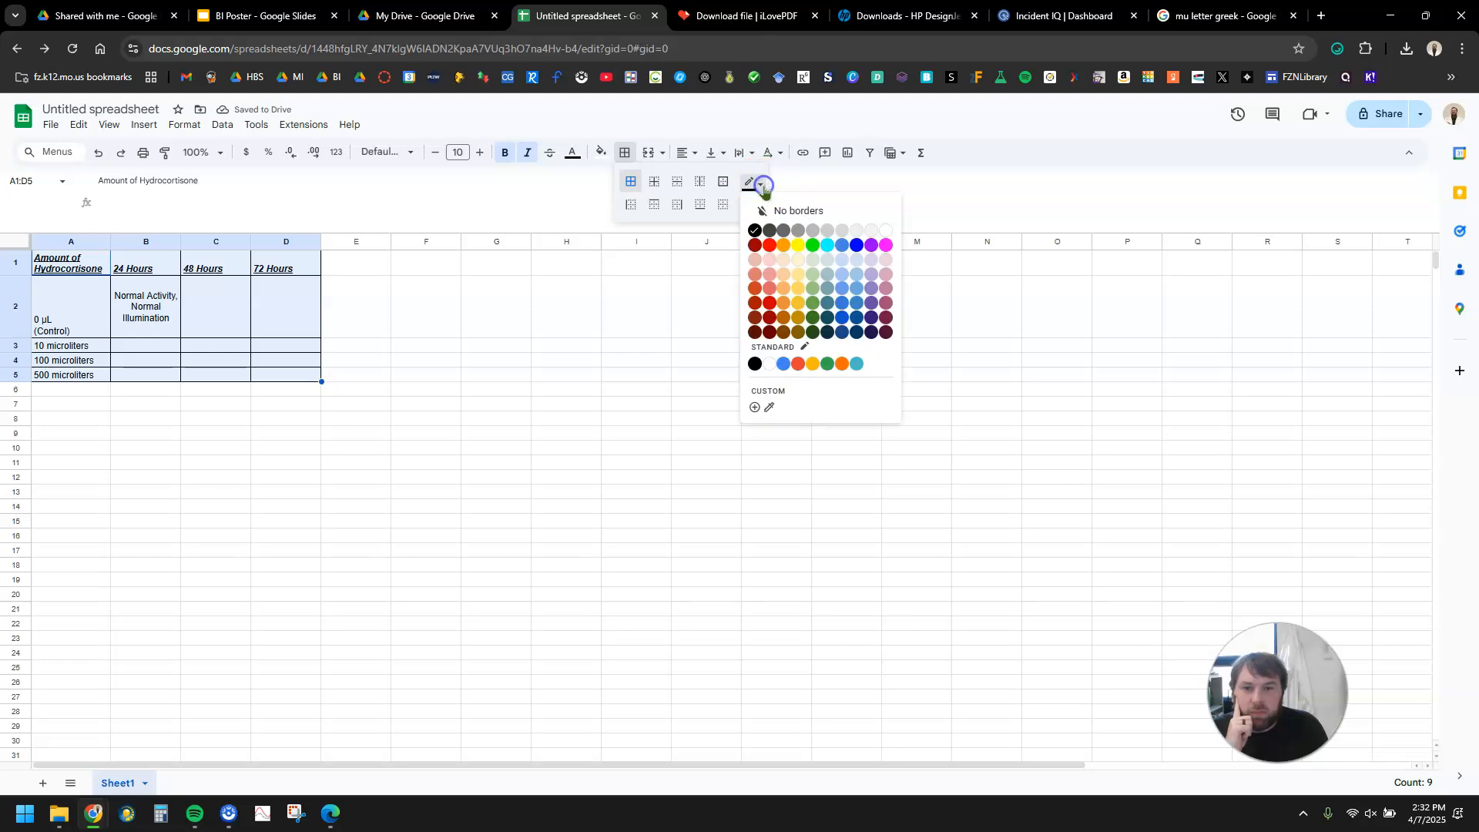
{"action": "left_click", "coordinate": [770, 246]}
{"action": "left_click", "coordinate": [658, 411]}
Fill the whole table A1:D5 with a light yellow background color
{"action": "left_click_drag", "start_coordinate": [57, 260], "coordinate": [258, 370]}
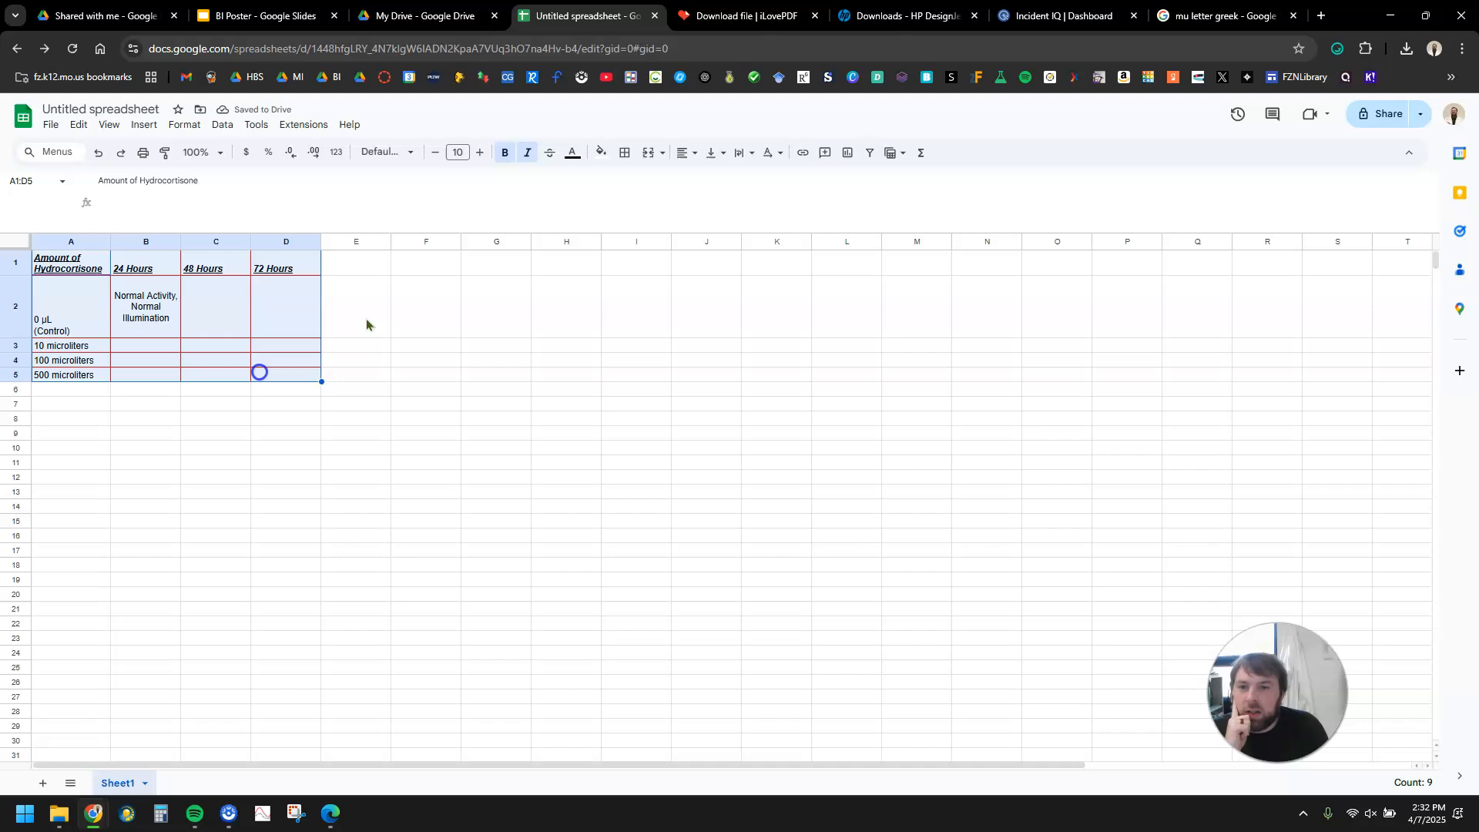
{"action": "left_click", "coordinate": [600, 153]}
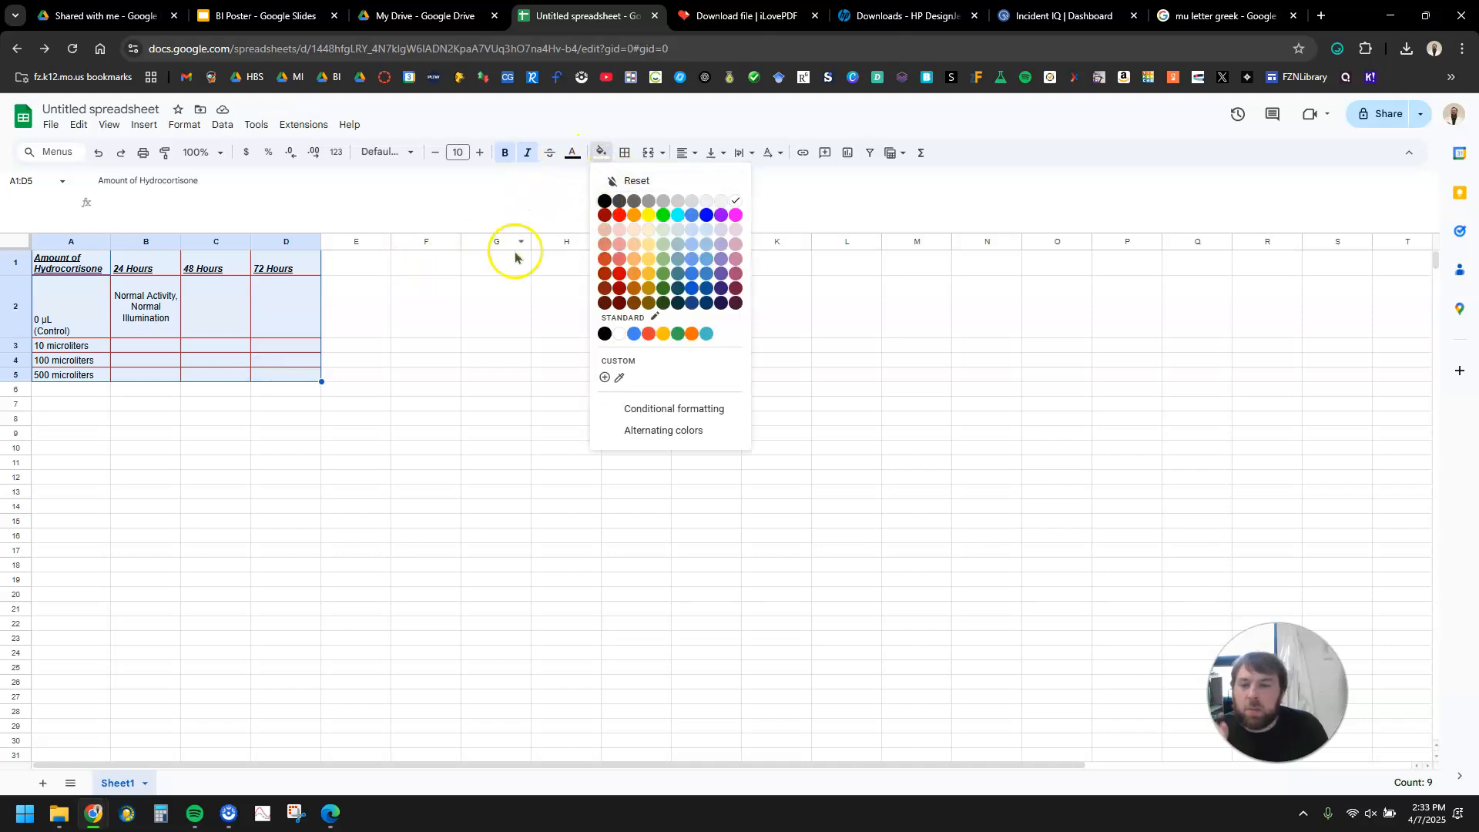
{"action": "left_click", "coordinate": [648, 235]}
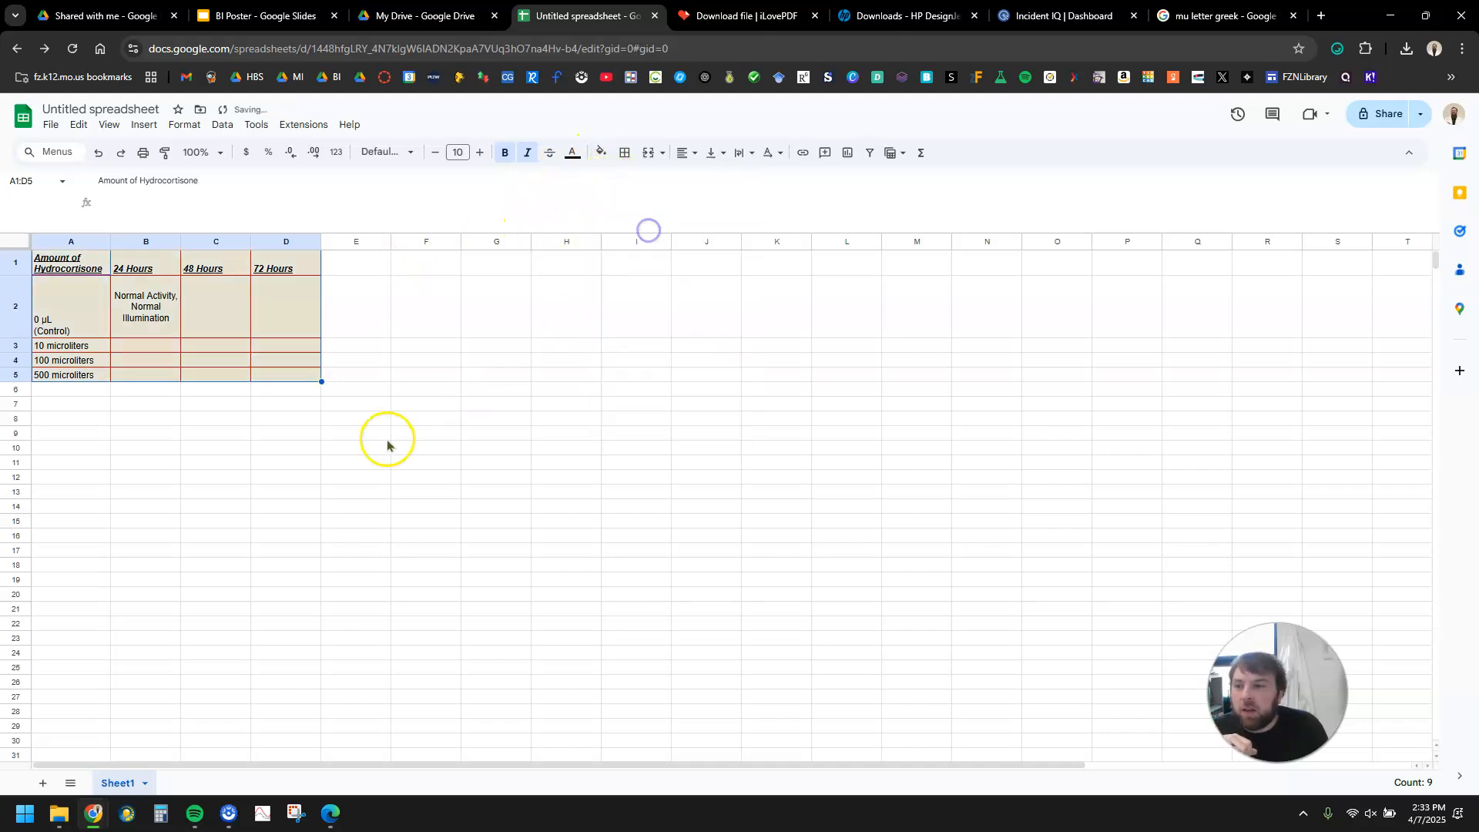
{"action": "left_click", "coordinate": [283, 476]}
Remove the underline from header cells A1:D1 and give the row a double-line bottom border
{"action": "left_click_drag", "start_coordinate": [85, 262], "coordinate": [302, 373]}
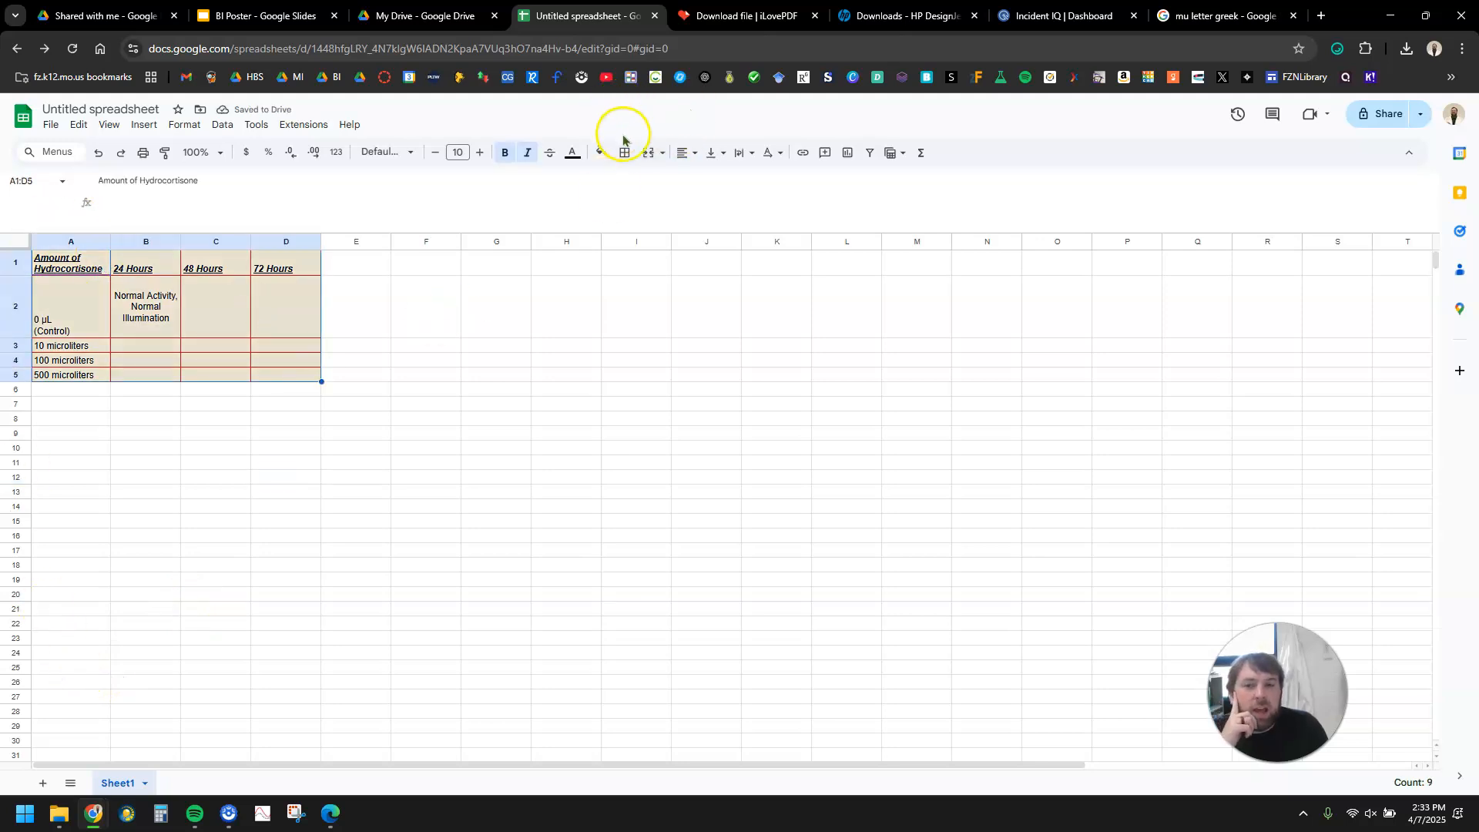
{"action": "left_click", "coordinate": [202, 287]}
{"action": "left_click", "coordinate": [109, 265]}
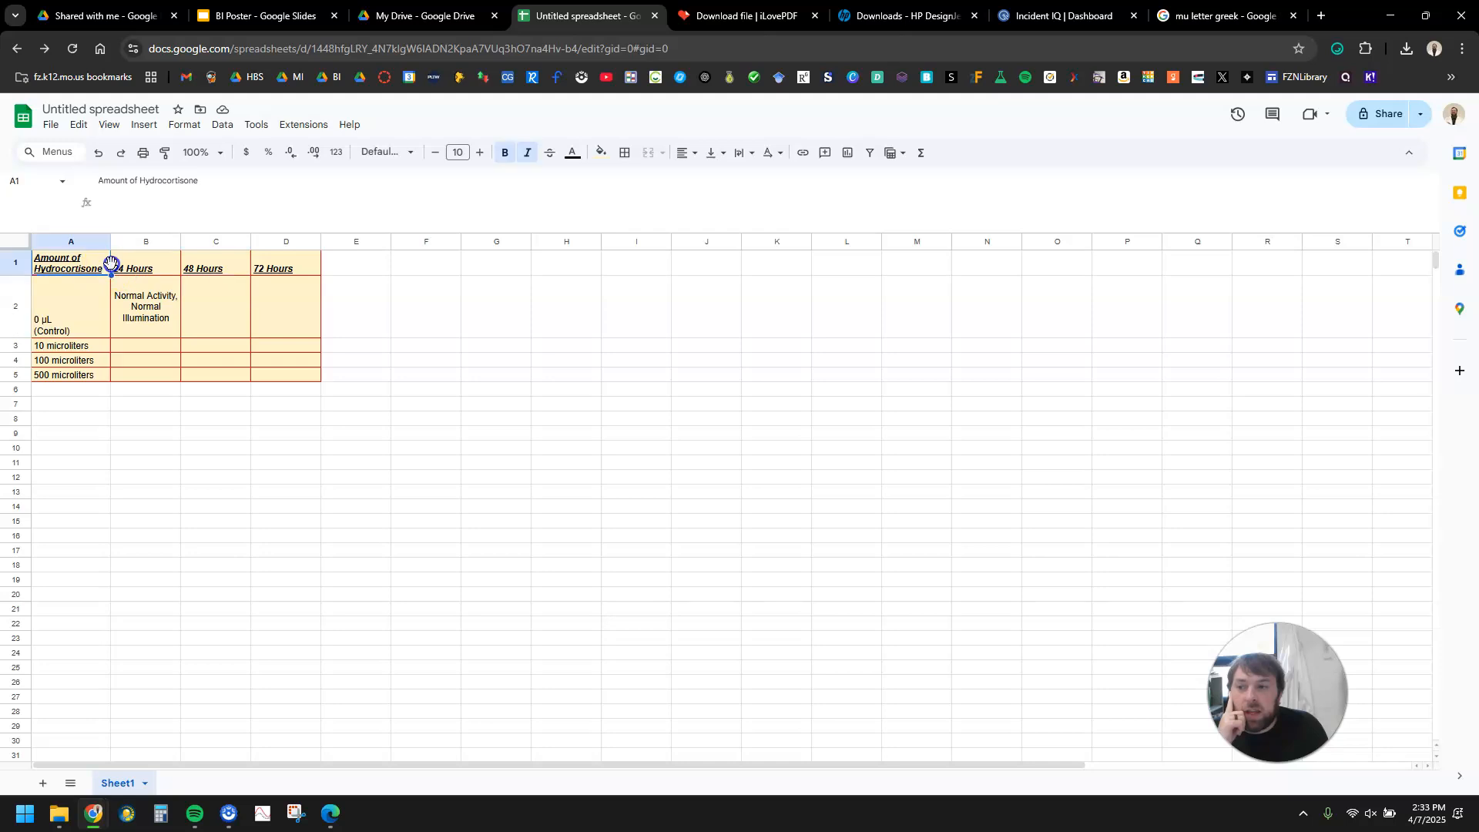
{"action": "left_click", "coordinate": [304, 257]}
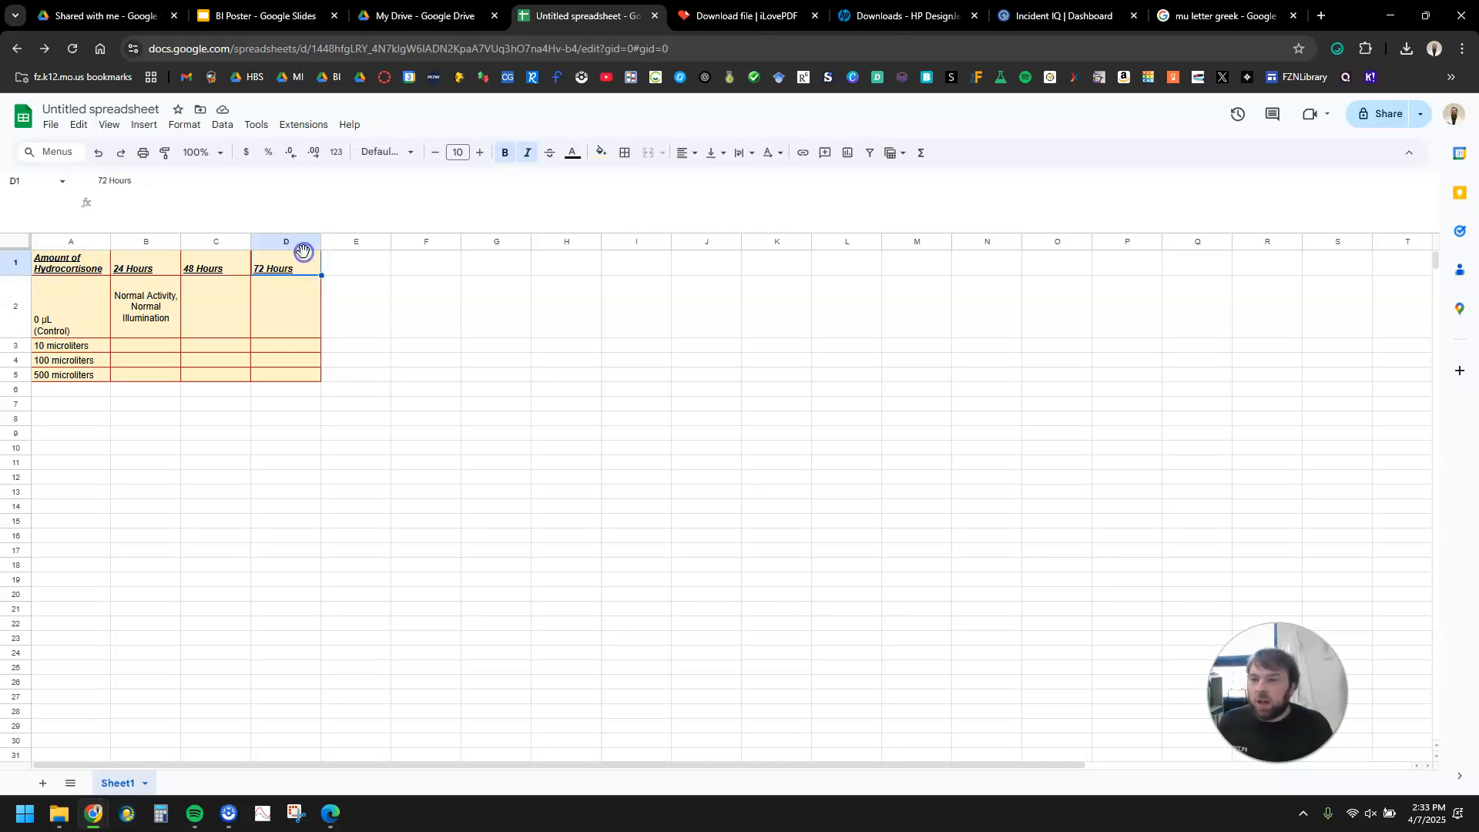
{"action": "left_click", "coordinate": [98, 266], "text": "shift"}
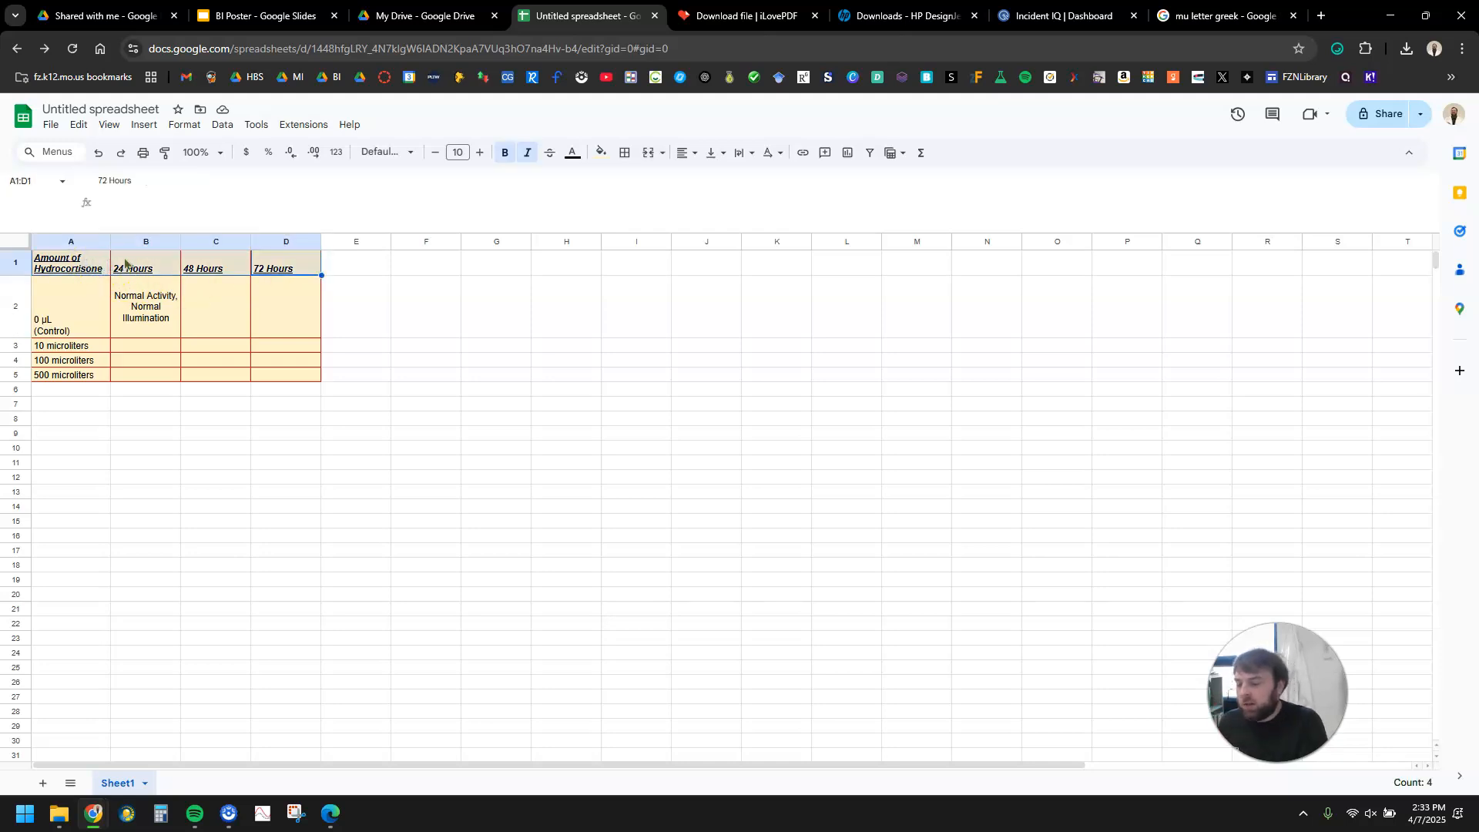
{"action": "left_click", "coordinate": [634, 157]}
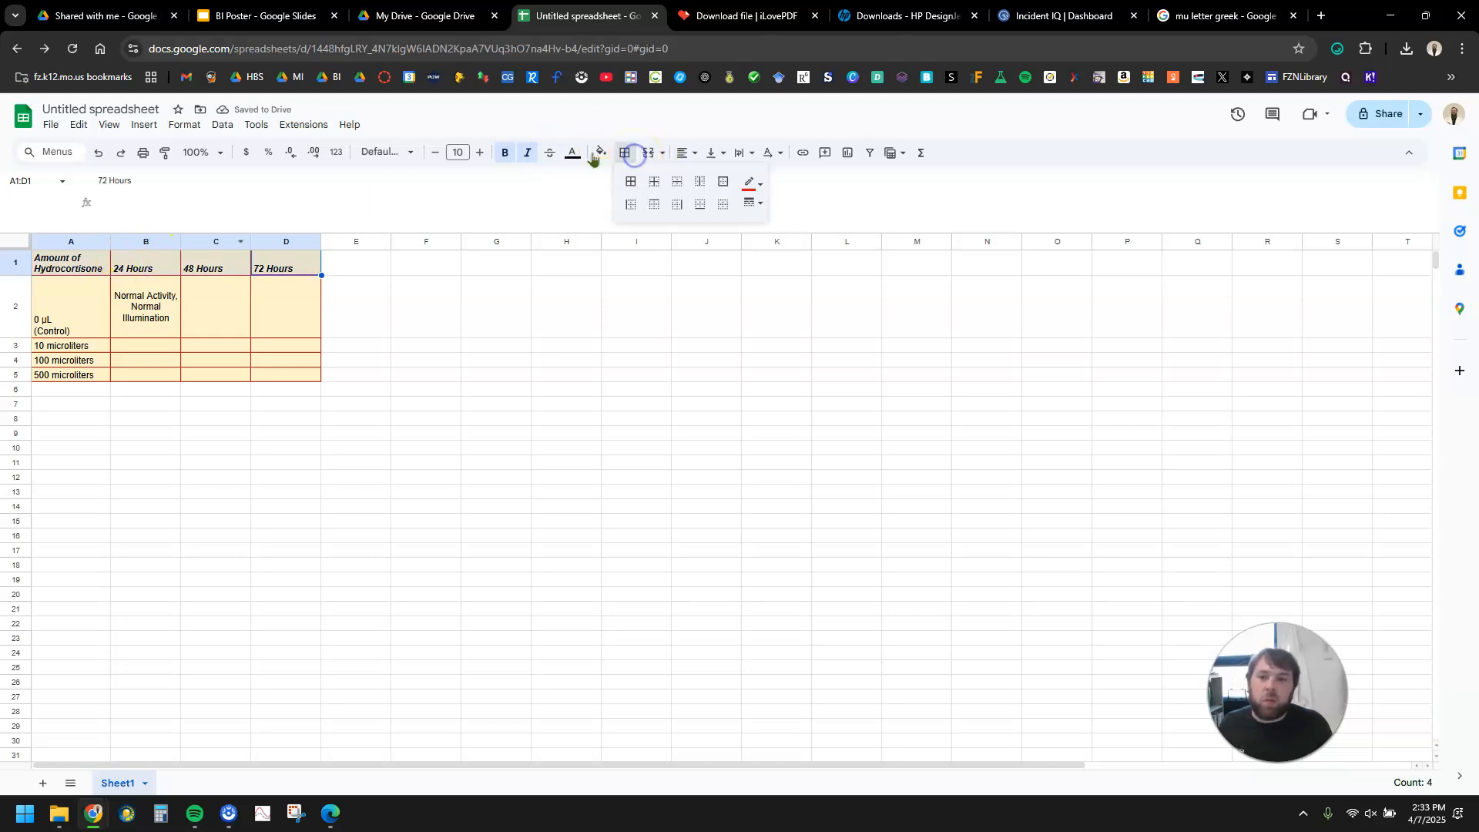
{"action": "left_click", "coordinate": [700, 207]}
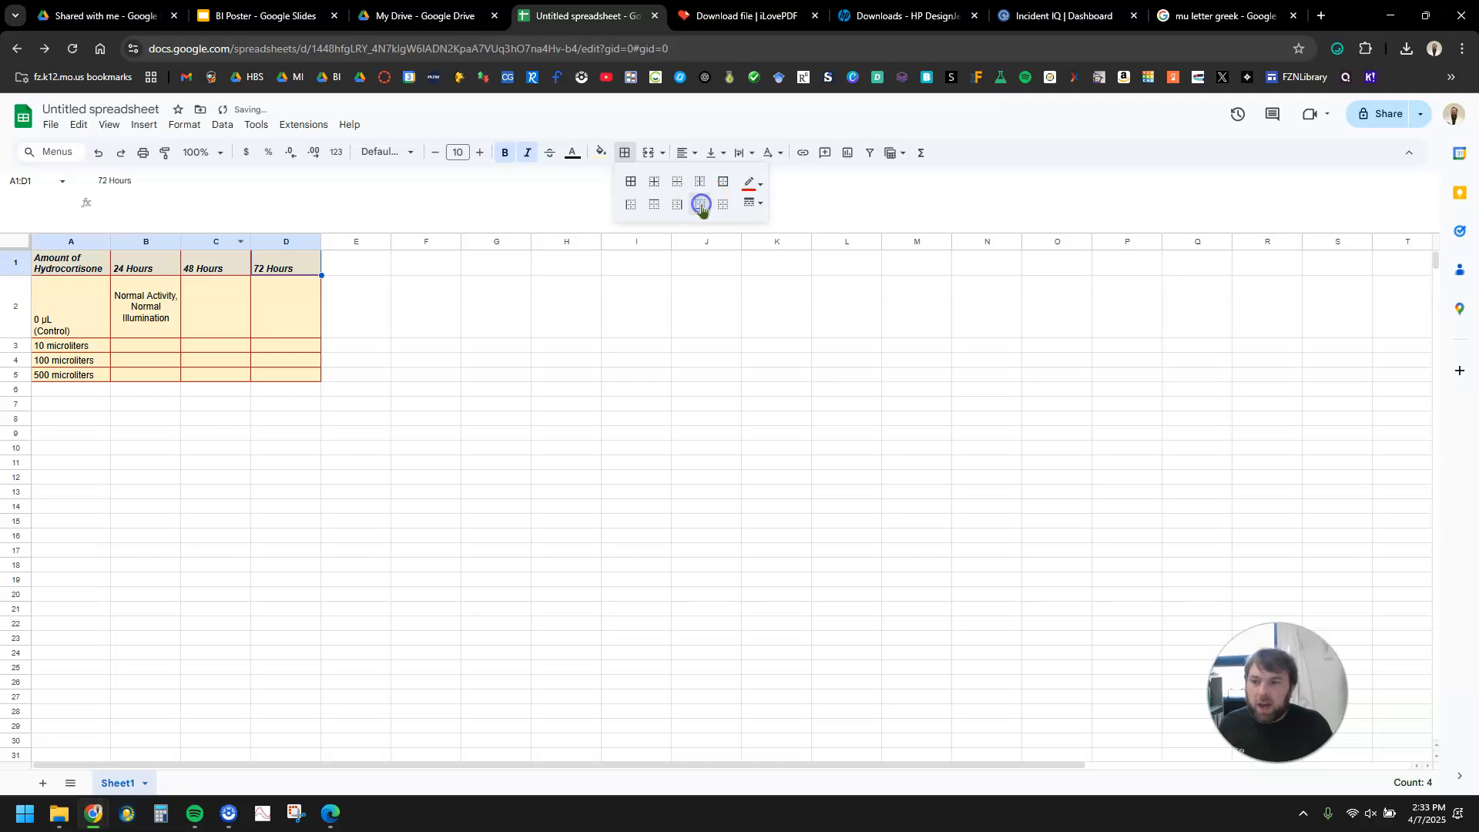
{"action": "left_click", "coordinate": [754, 203]}
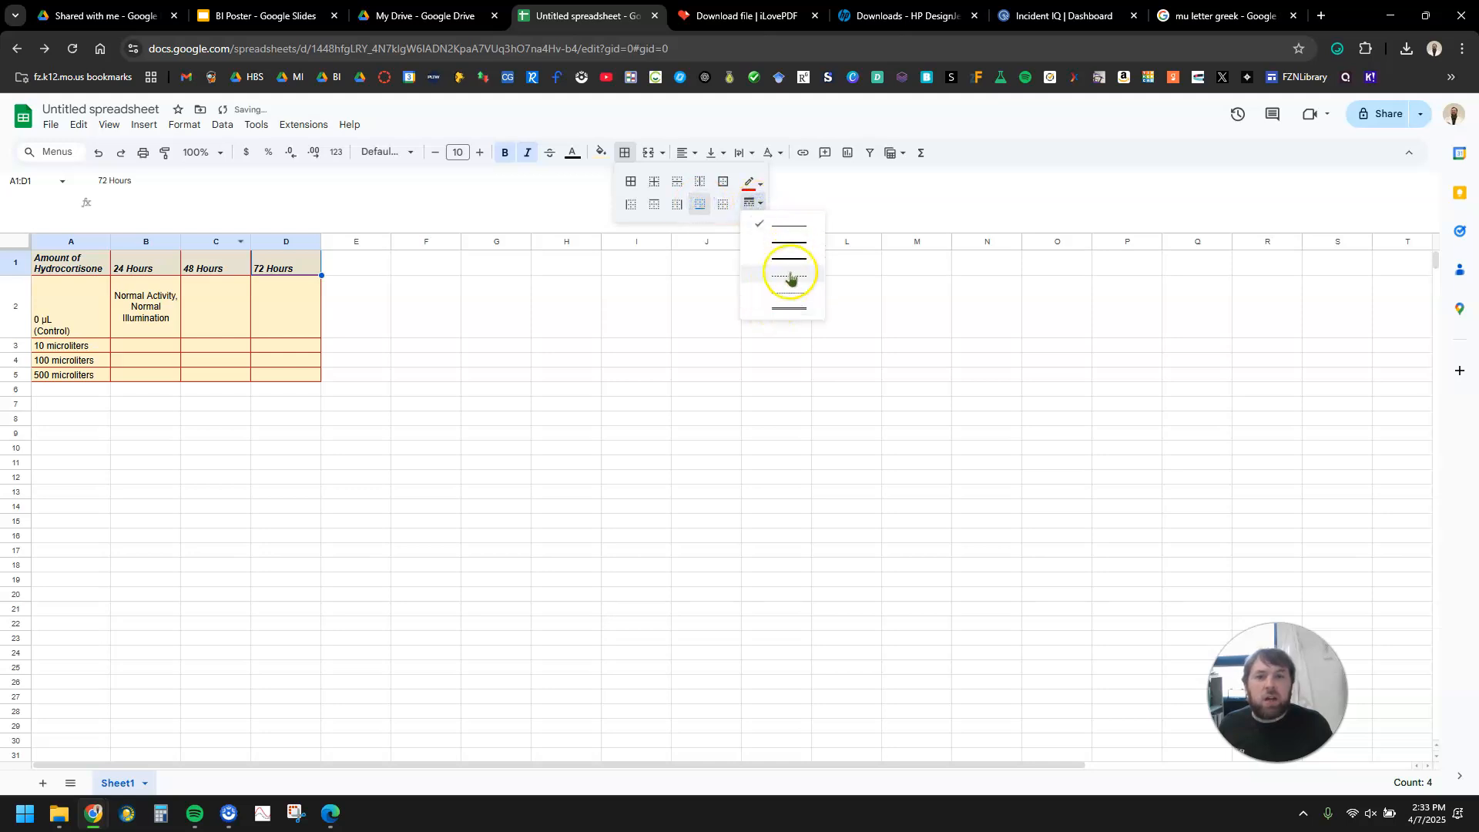
{"action": "left_click", "coordinate": [786, 300]}
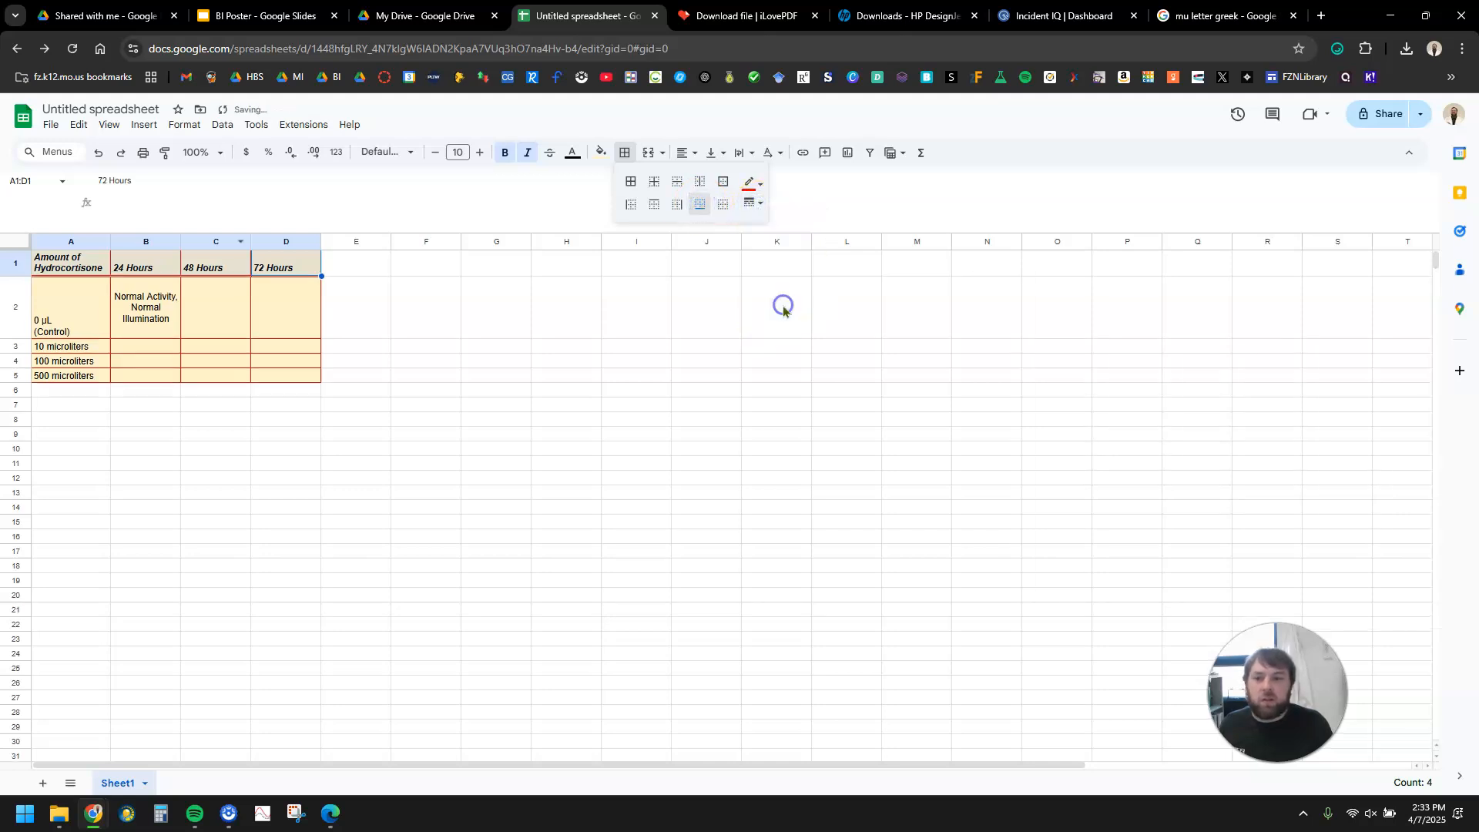
{"action": "left_click", "coordinate": [726, 334]}
Copy the table A1:D5 and paste it into the BI Poster presentation in Google Slides, linked to the spreadsheet
{"action": "left_click_drag", "start_coordinate": [100, 276], "coordinate": [280, 378]}
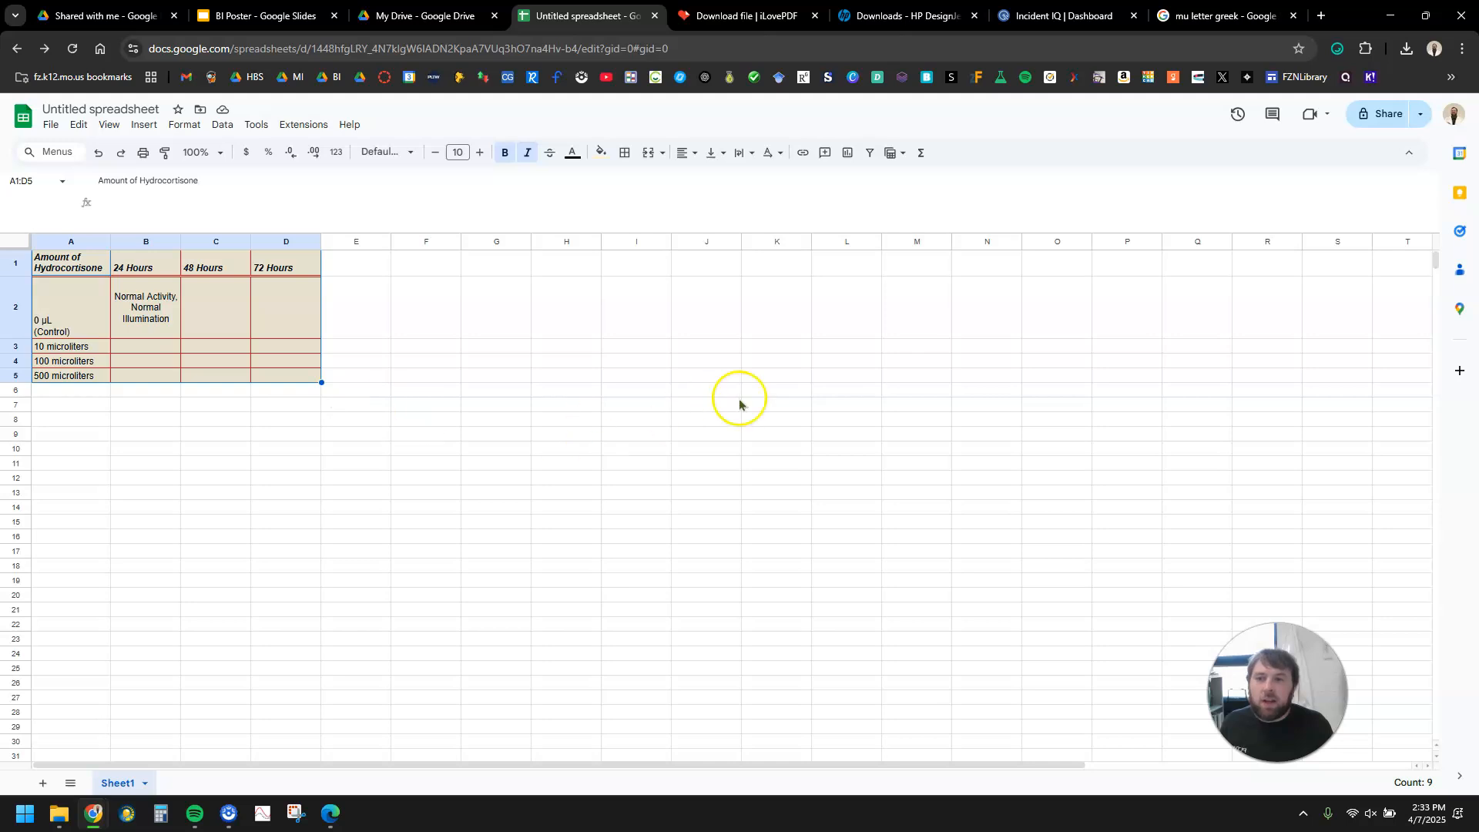
{"action": "left_click", "coordinate": [289, 25]}
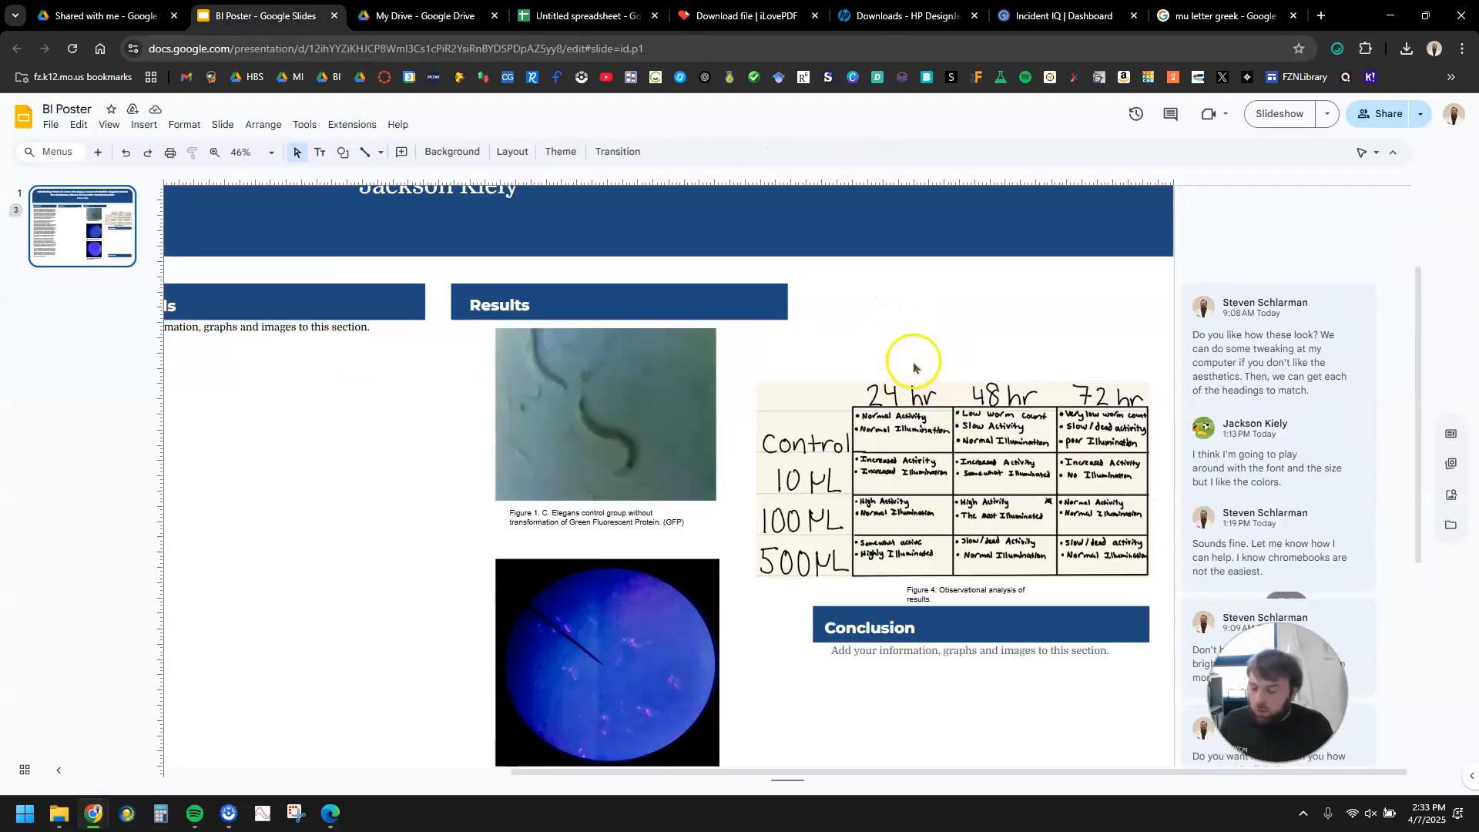
{"action": "key", "text": "ctrl+v"}
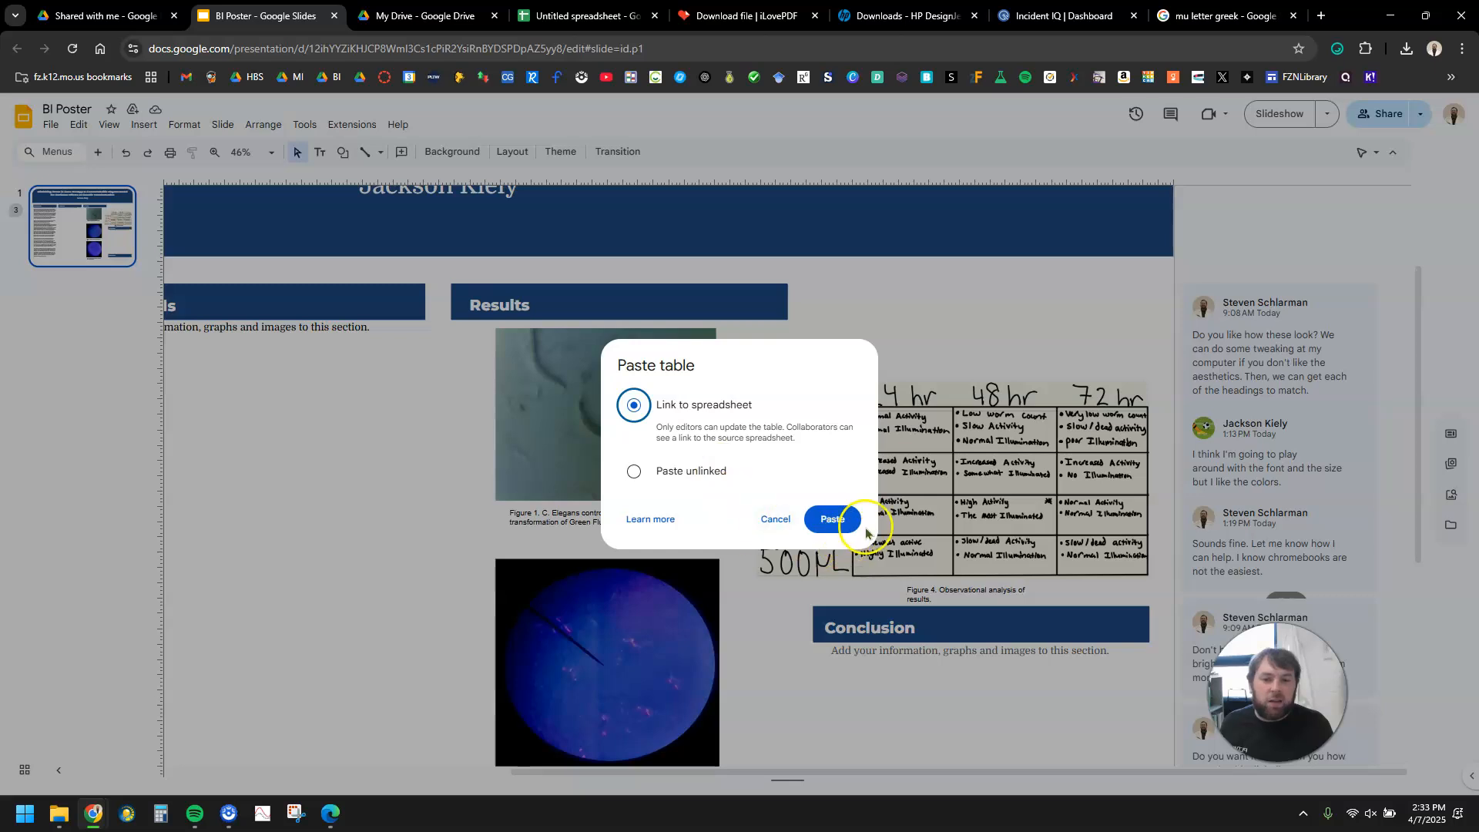
{"action": "left_click", "coordinate": [836, 518]}
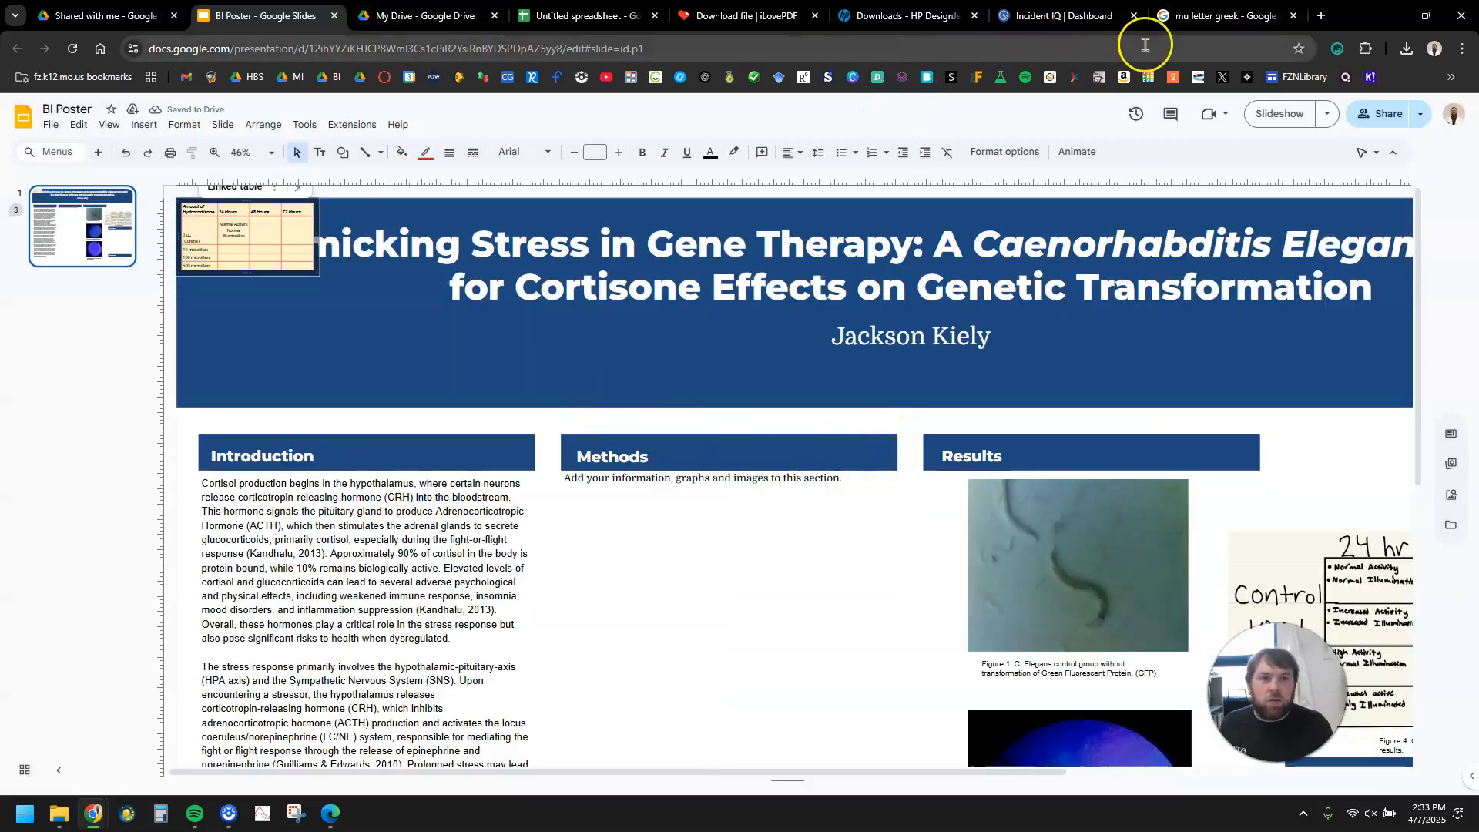
Return to the spreadsheet in Google Sheets and enter "Time" in cell C2
{"action": "left_click", "coordinate": [550, 15]}
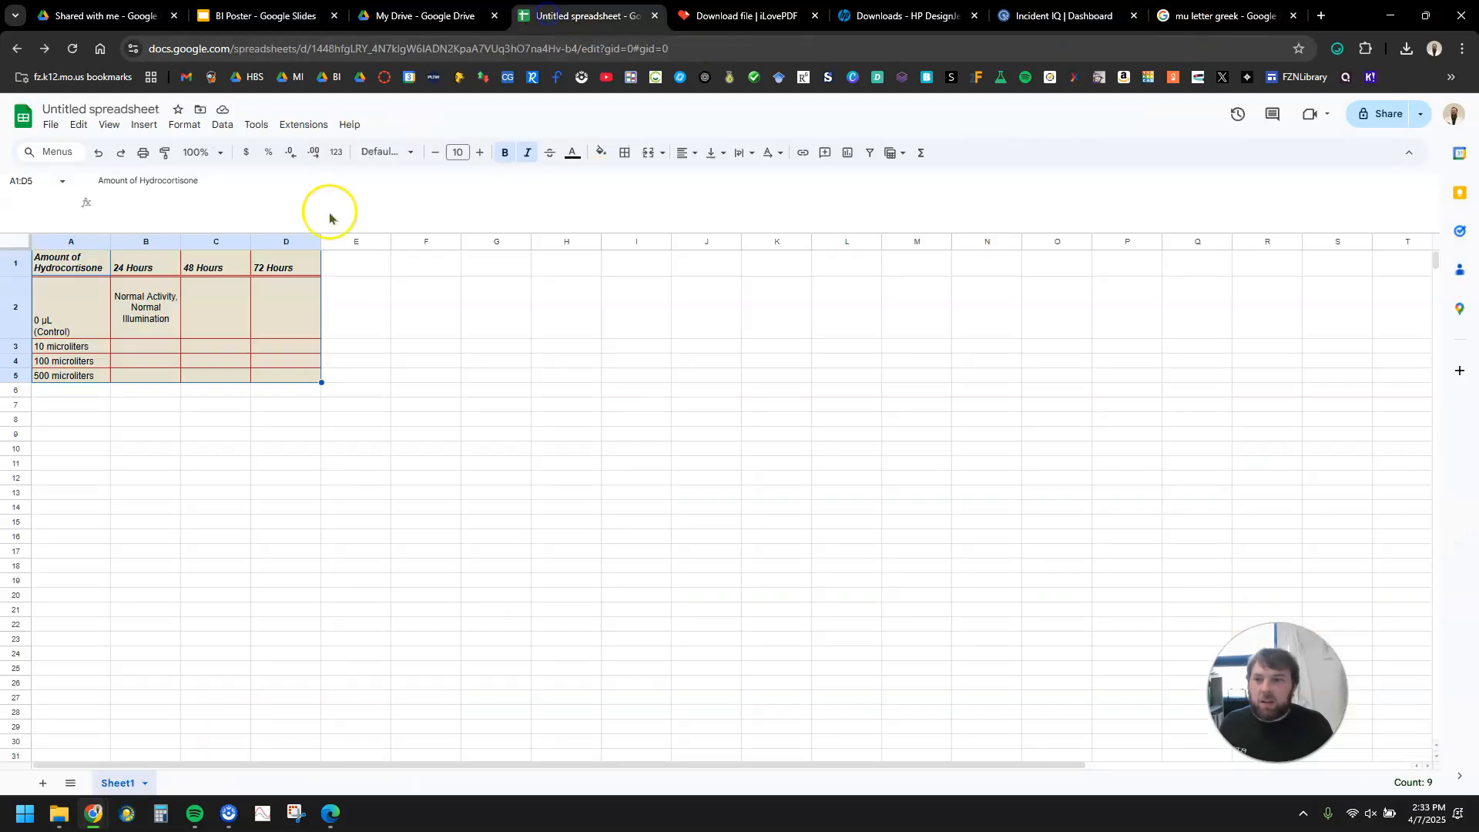
{"action": "left_click", "coordinate": [233, 322]}
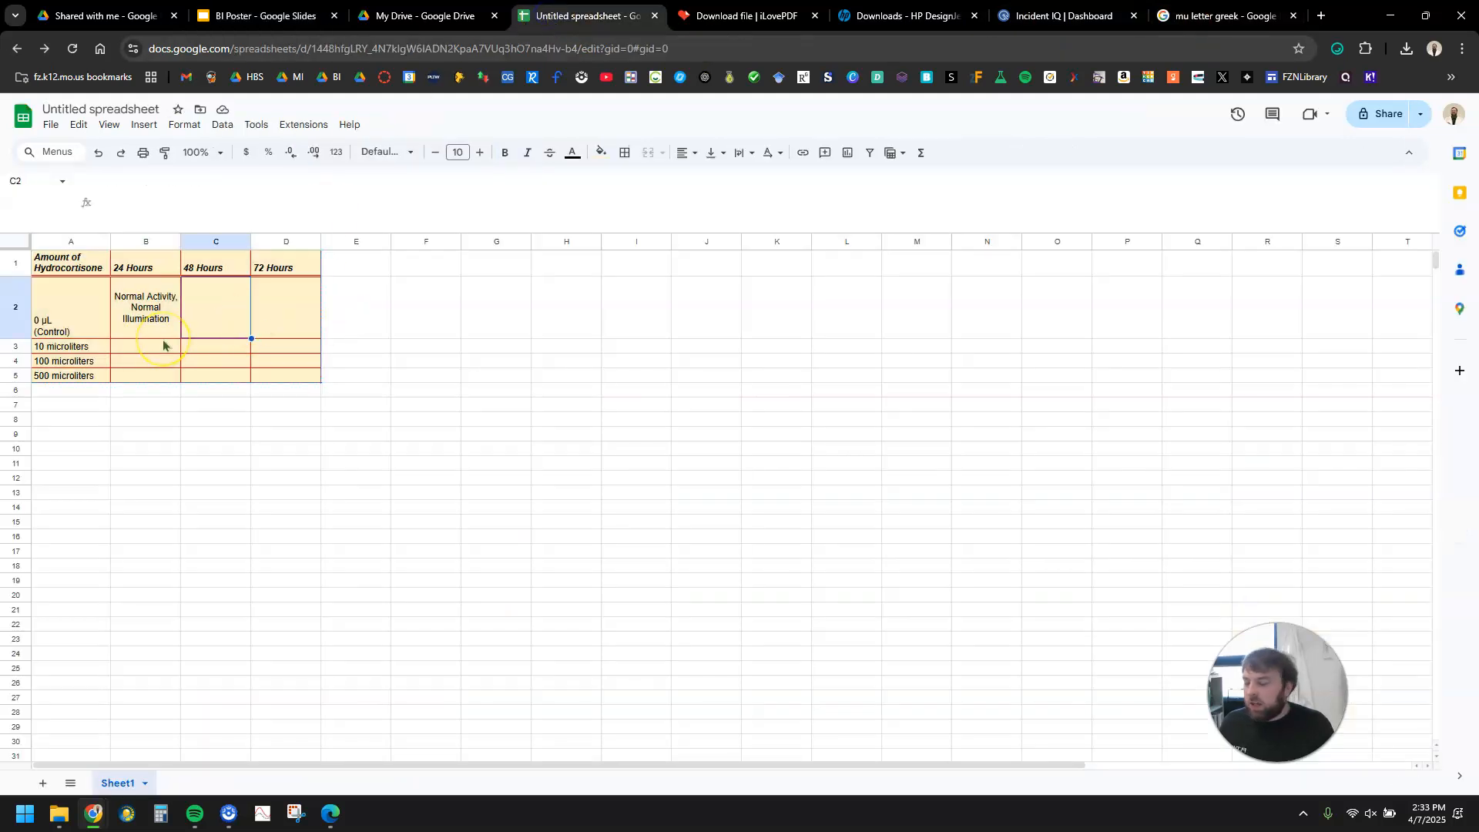
{"action": "type", "text": "Time"}
{"action": "key", "text": "Return"}
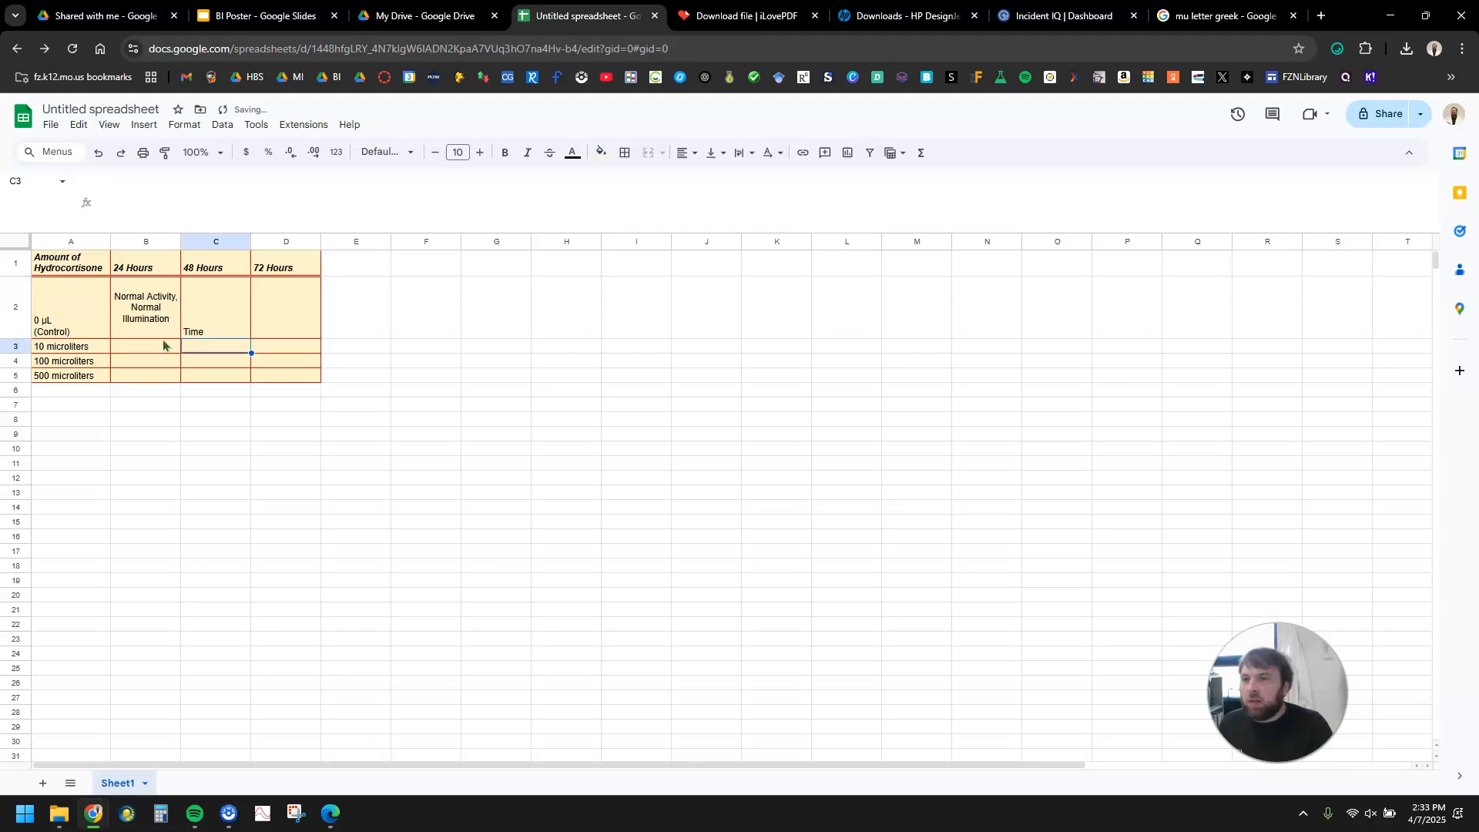
Switch to the BI Poster presentation and update the linked table with the latest spreadsheet change
{"action": "left_click", "coordinate": [262, 16]}
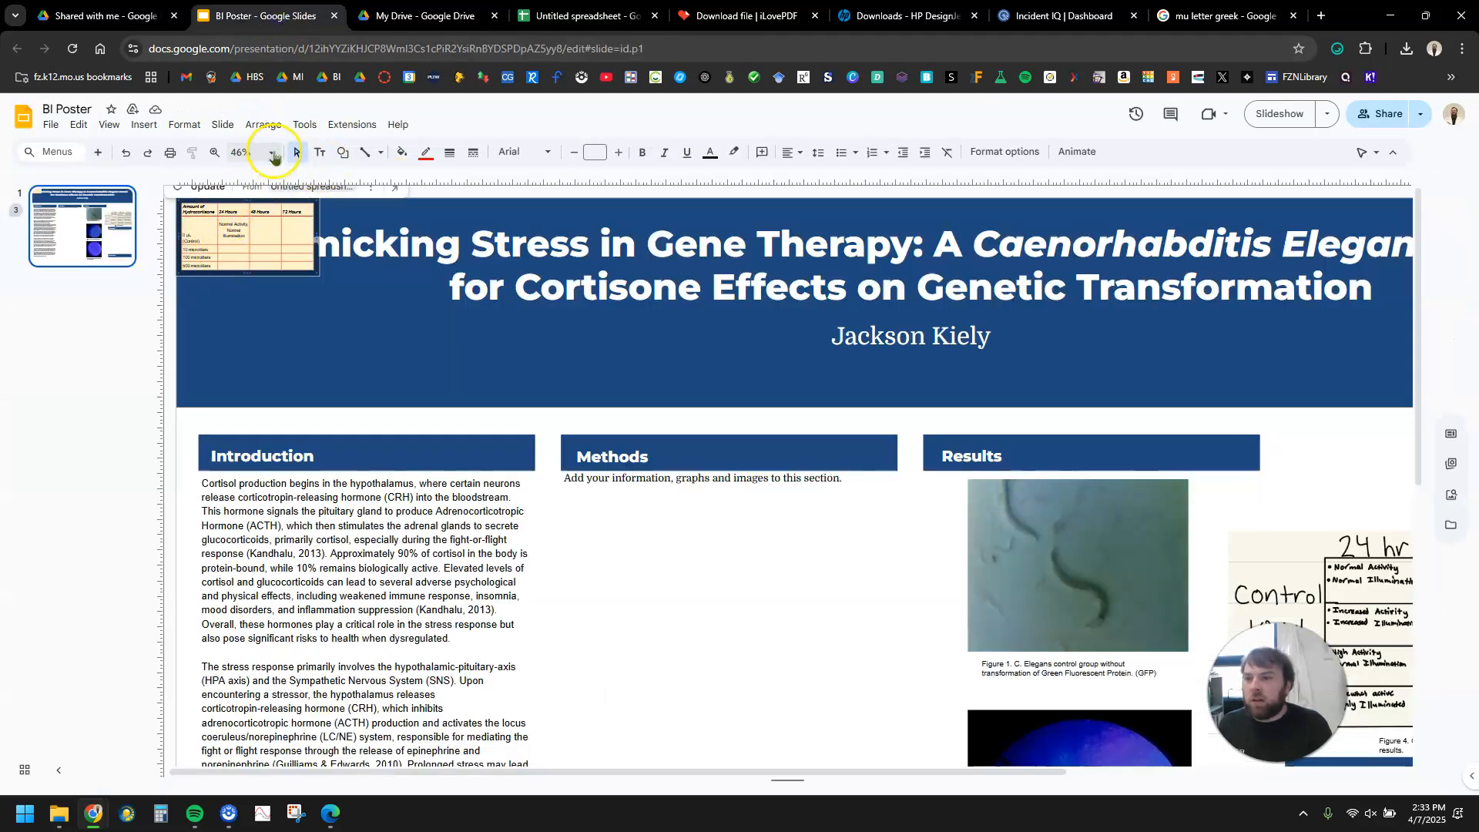
{"action": "left_click", "coordinate": [271, 152]}
{"action": "left_click", "coordinate": [241, 182]}
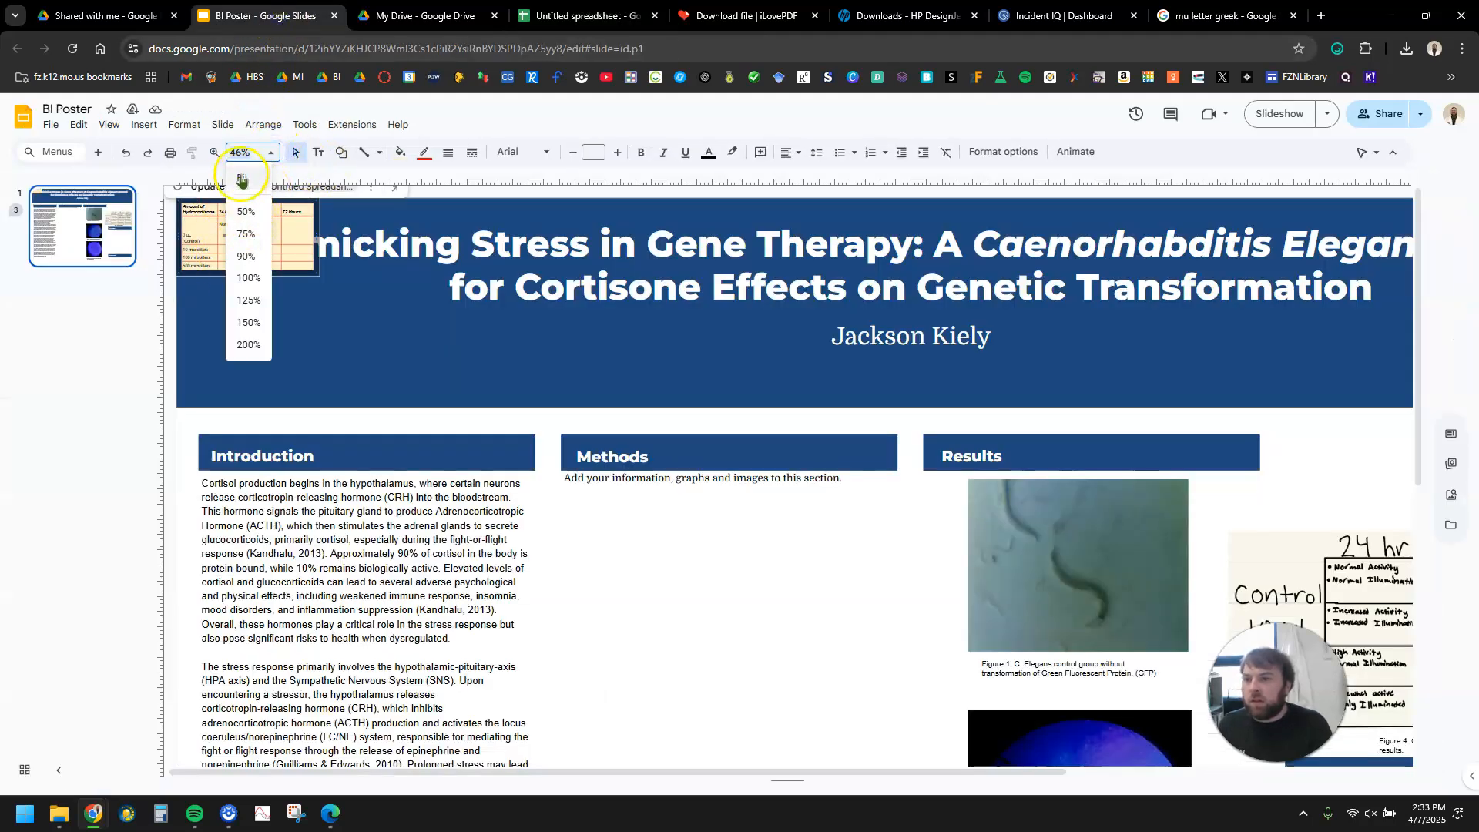
{"action": "left_click", "coordinate": [215, 152]}
{"action": "right_click", "coordinate": [208, 232]}
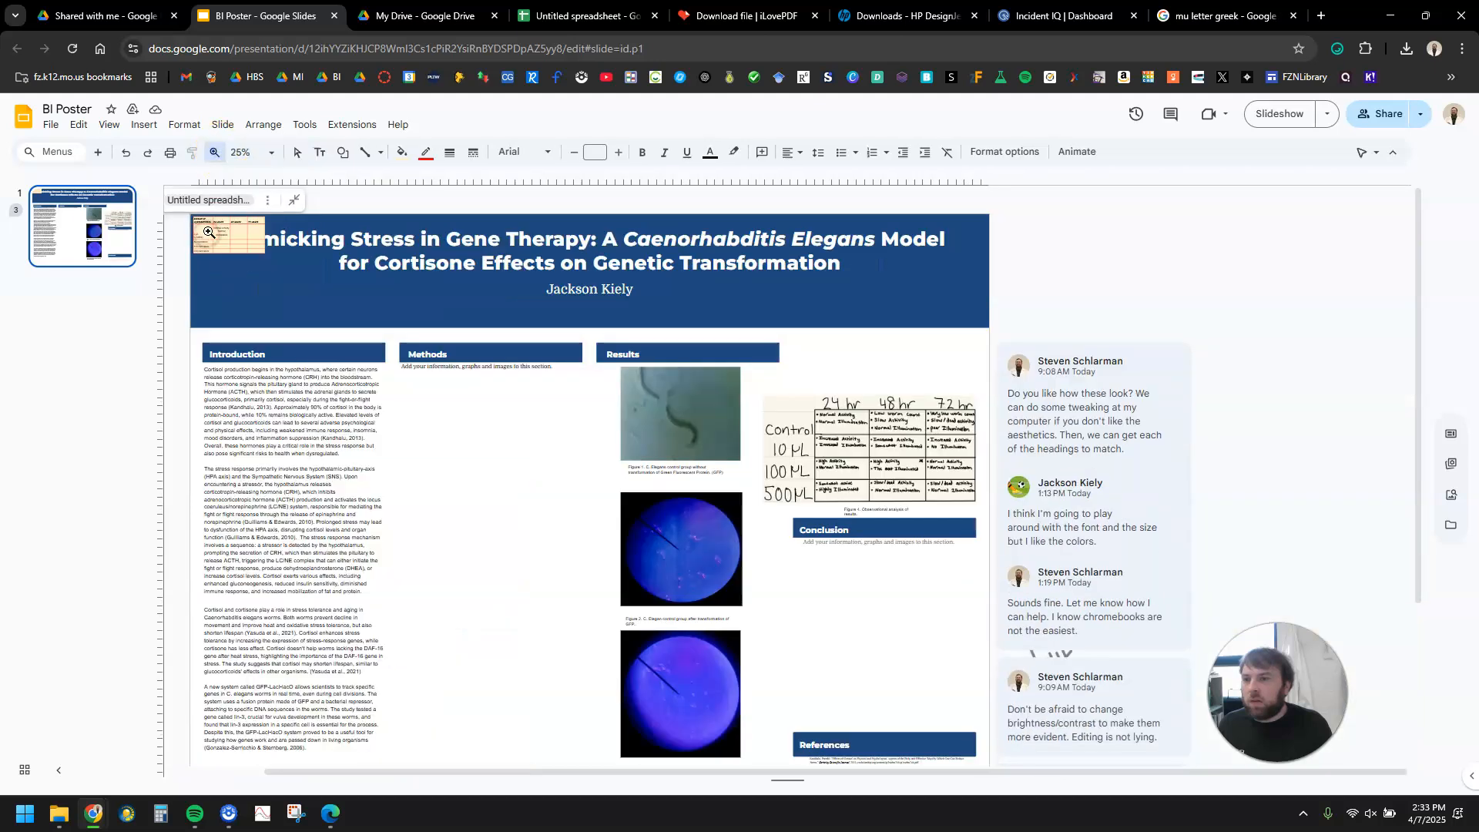
{"action": "left_click", "coordinate": [210, 232]}
{"action": "left_click", "coordinate": [220, 157]}
{"action": "left_click_drag", "start_coordinate": [633, 772], "coordinate": [428, 760]}
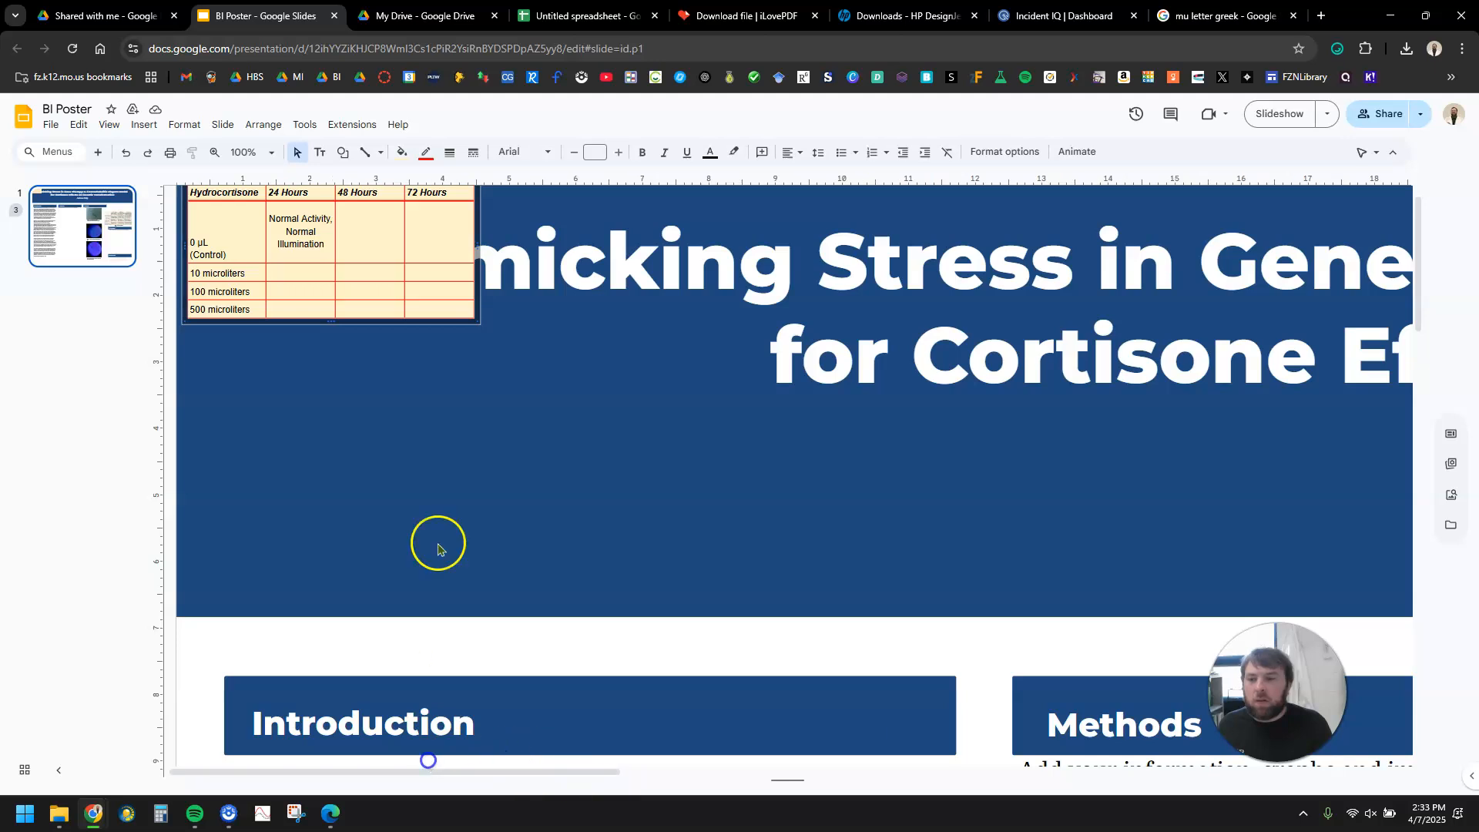
{"action": "scroll", "coordinate": [438, 549], "scroll_direction": "up", "scroll_amount": 1}
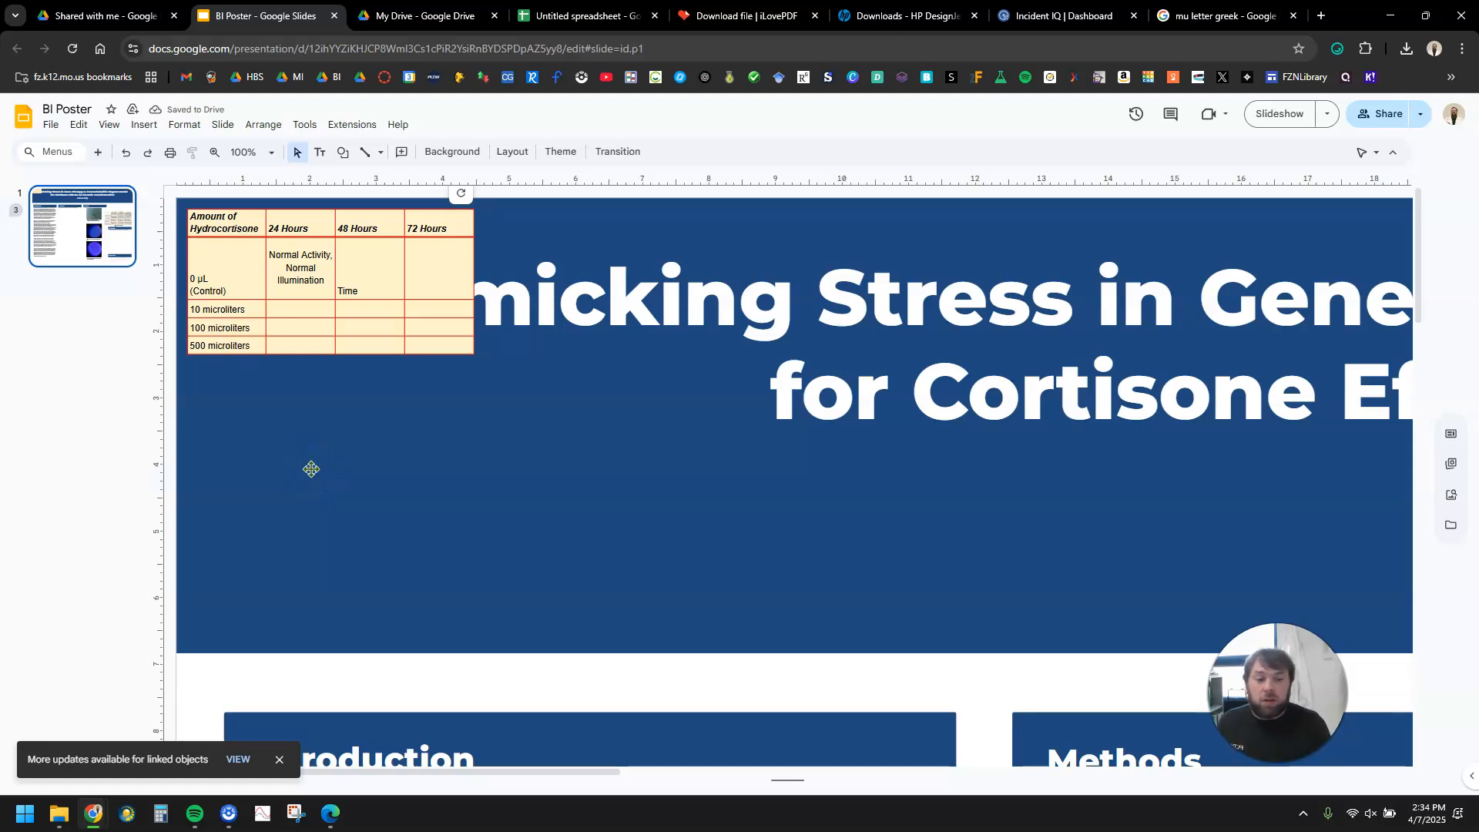
Expand the linked table's options on the poster and compare its contents with the source spreadsheet
{"action": "left_click", "coordinate": [460, 192]}
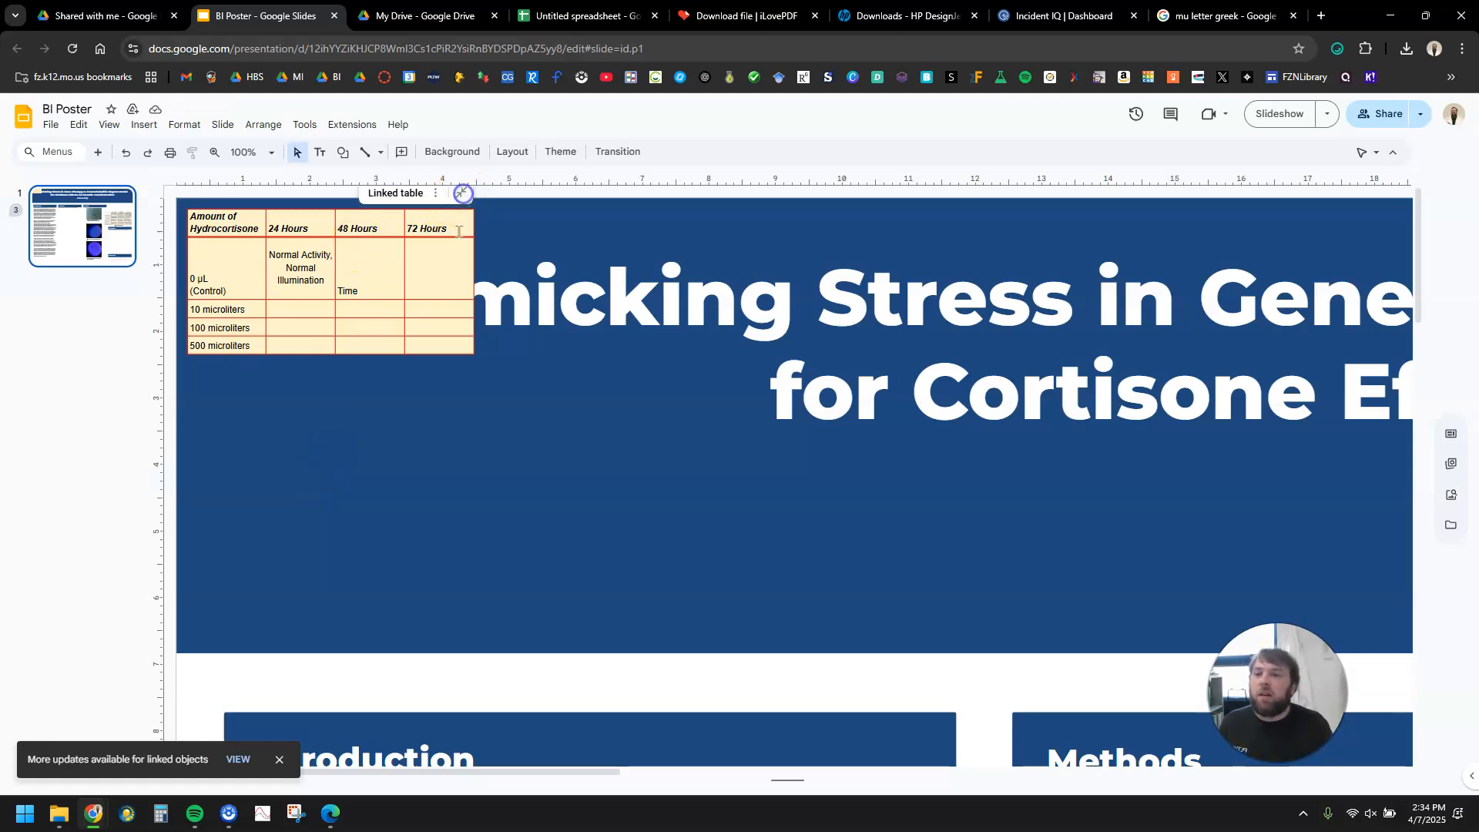
{"action": "left_click", "coordinate": [400, 292]}
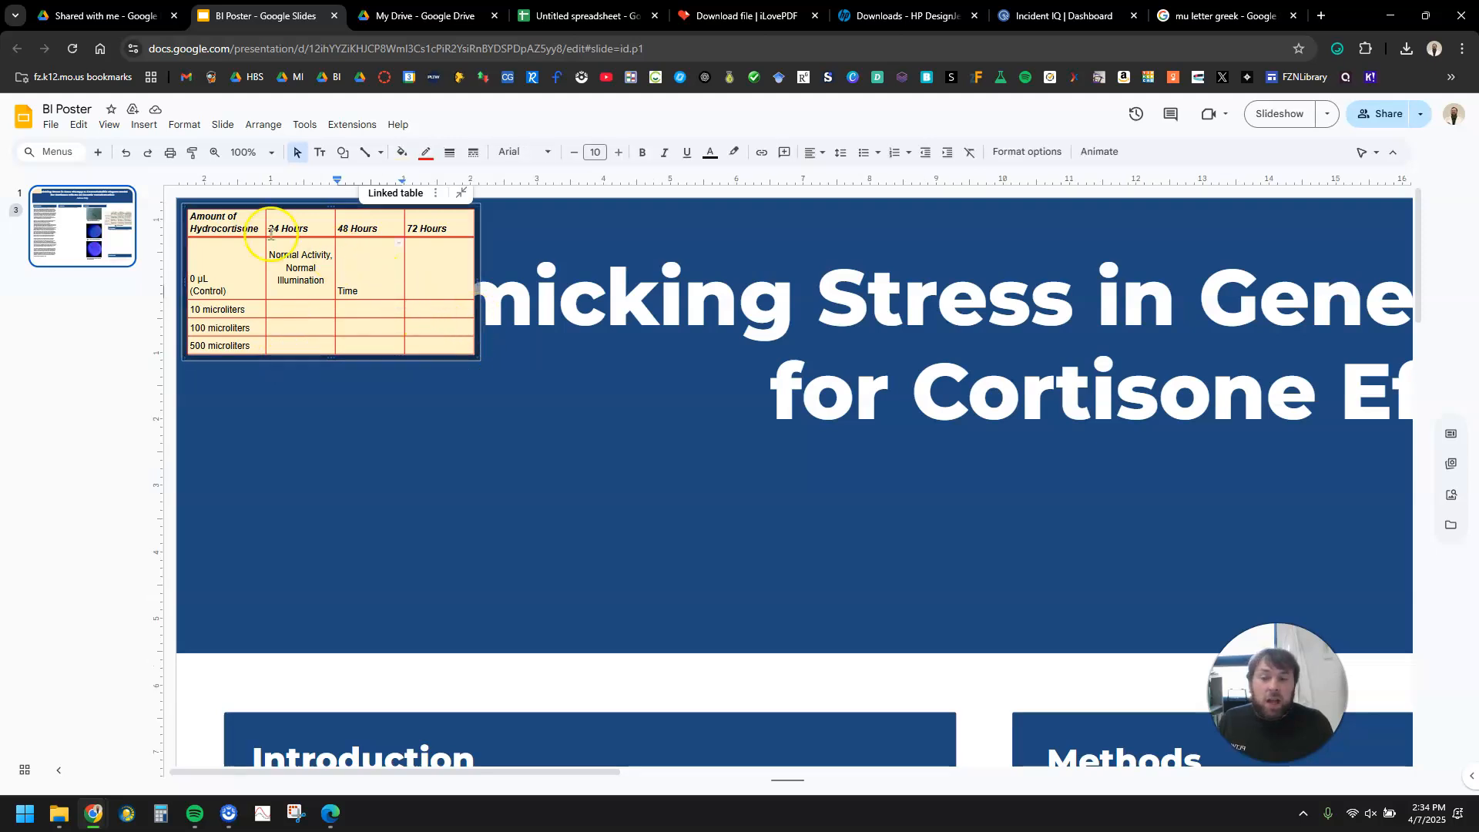
{"action": "left_click", "coordinate": [531, 16]}
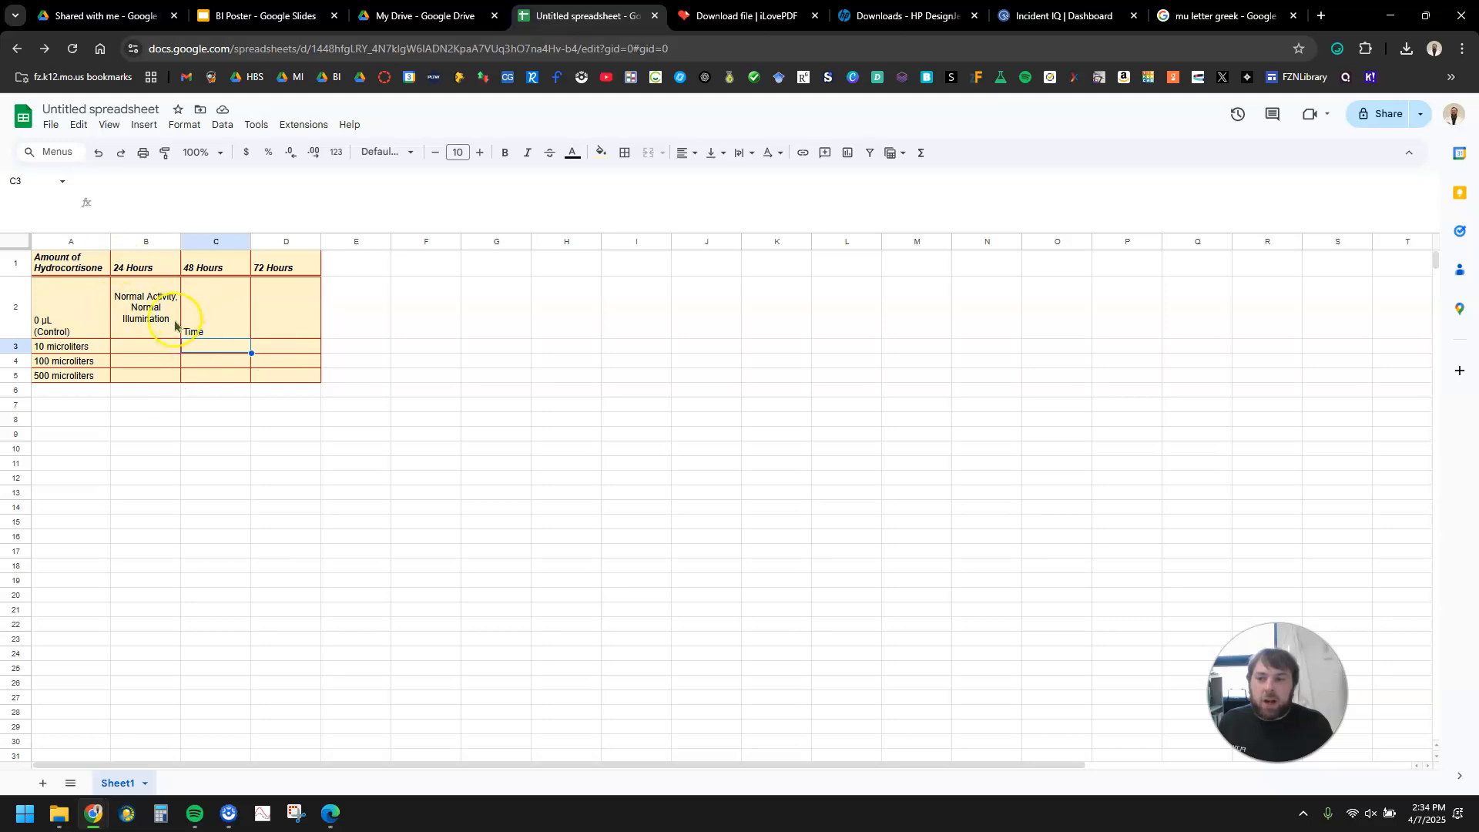
{"action": "left_click", "coordinate": [250, 17]}
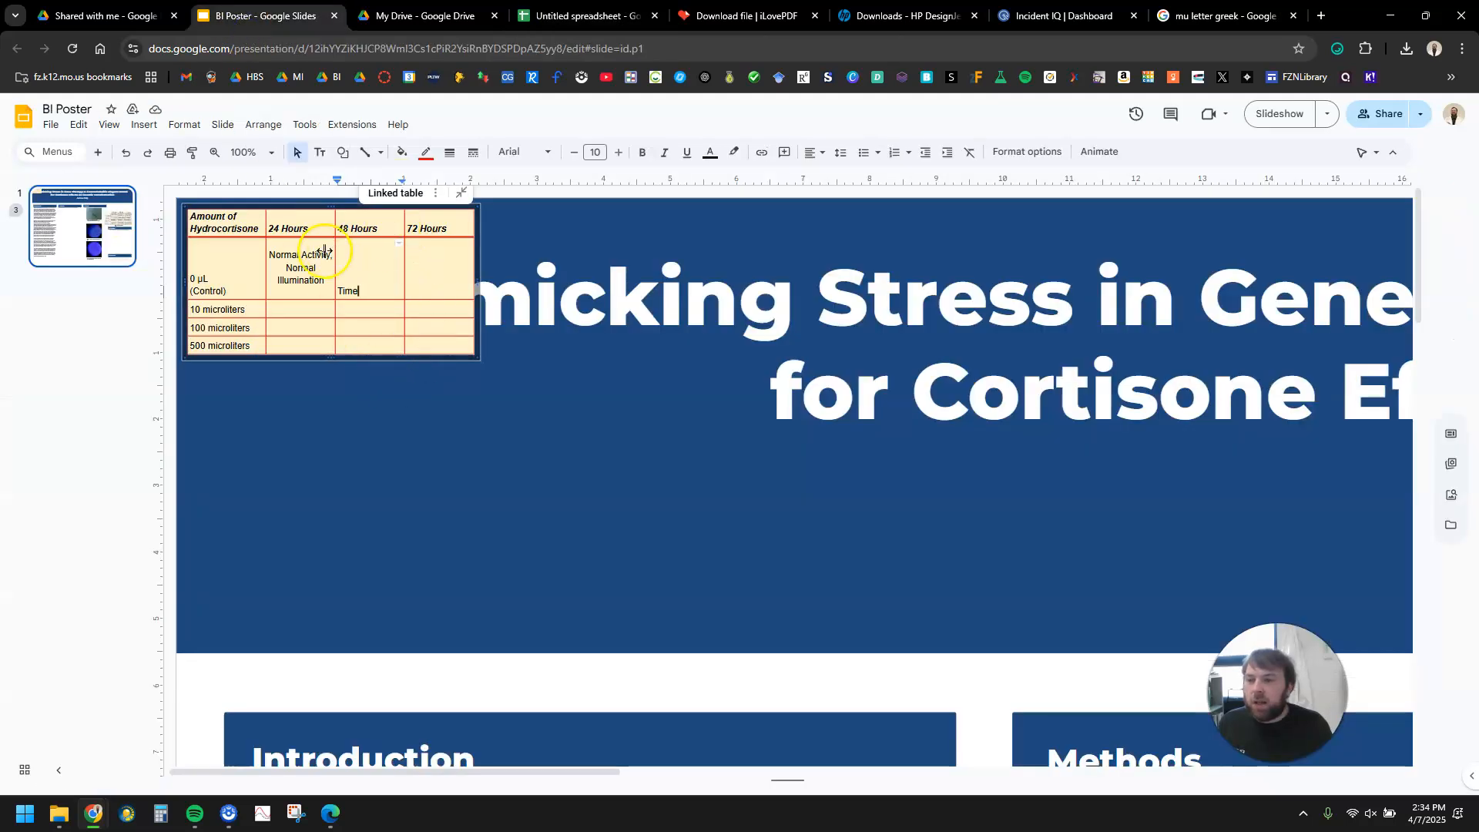